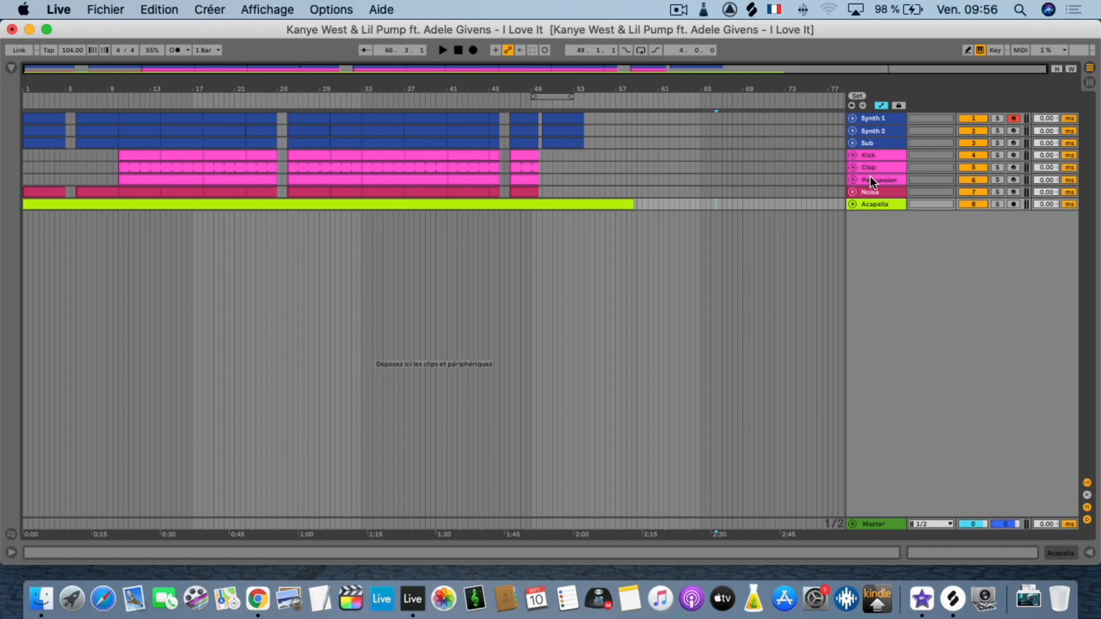
Go through the project's tracks one by one, from Synth 1 down to Acapella and Percussion.
{"action": "left_click", "coordinate": [866, 202]}
{"action": "left_click", "coordinate": [889, 117]}
{"action": "left_click", "coordinate": [883, 133]}
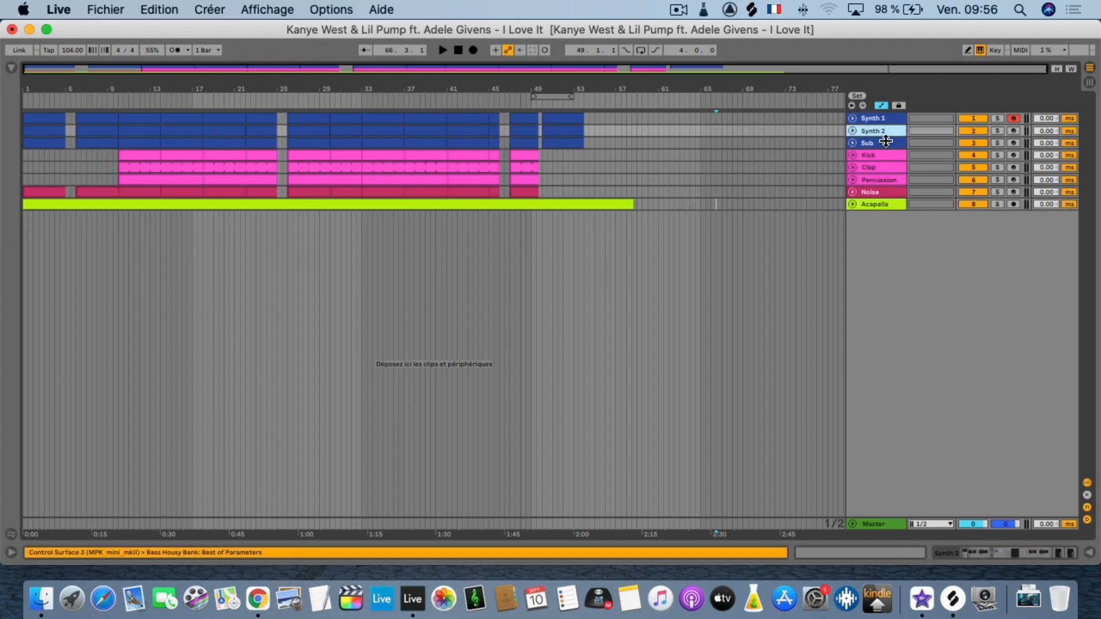
{"action": "left_click", "coordinate": [883, 144]}
{"action": "left_click", "coordinate": [882, 155]}
{"action": "left_click", "coordinate": [879, 166]}
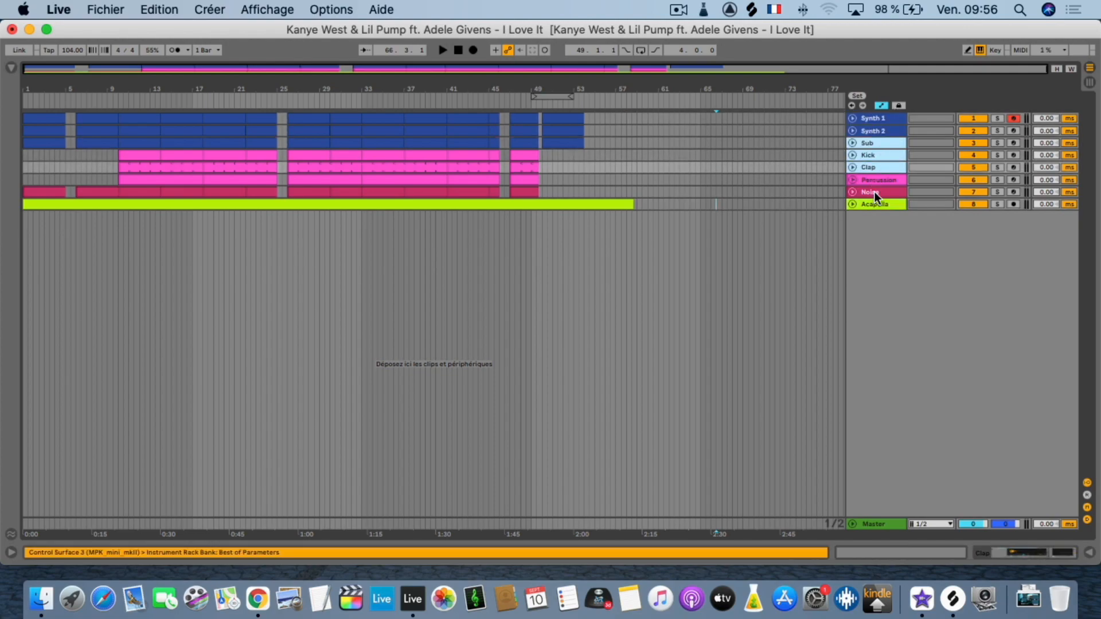
{"action": "left_click", "coordinate": [874, 201]}
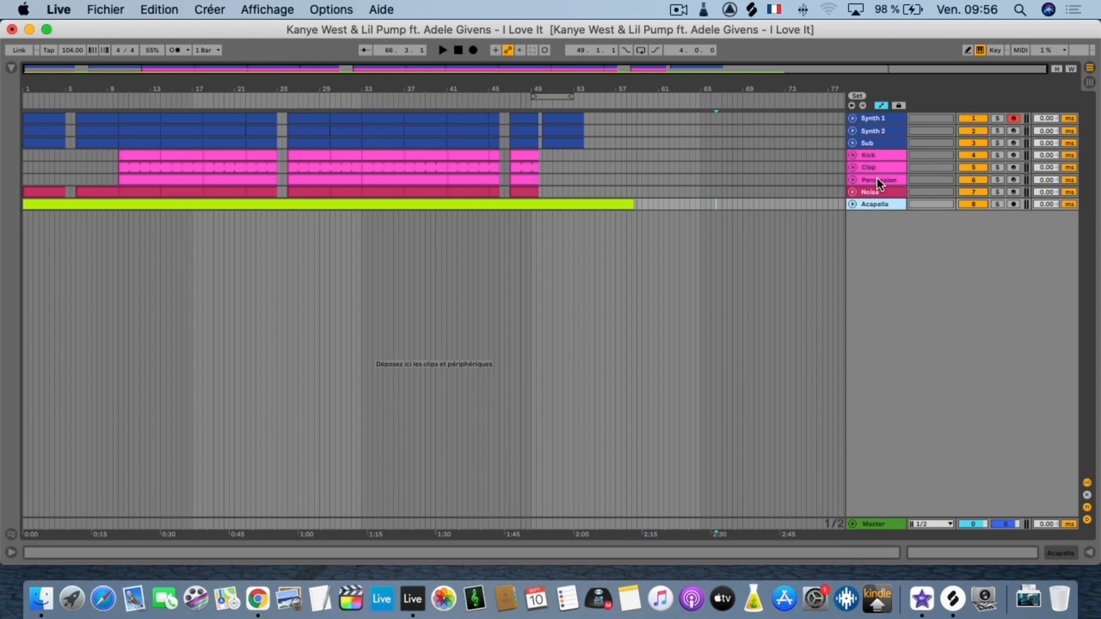
{"action": "left_click", "coordinate": [875, 180]}
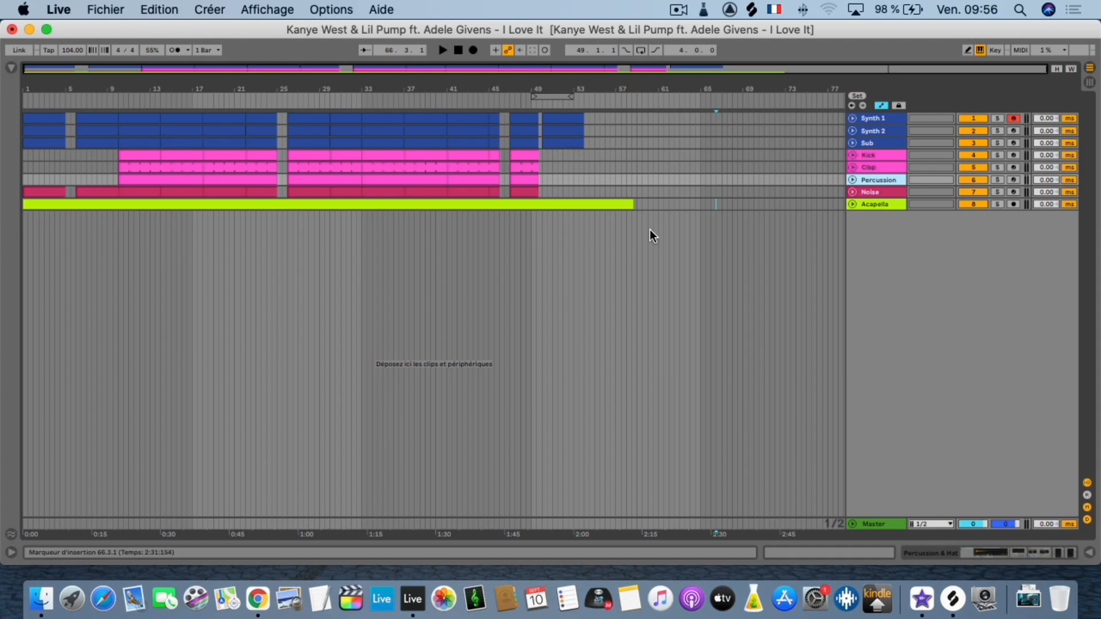
Play the arrangement from the start of the Acapella clip and briefly view that clip's waveform.
{"action": "left_click", "coordinate": [36, 205]}
{"action": "left_click_drag", "start_coordinate": [37, 89], "coordinate": [43, 106]}
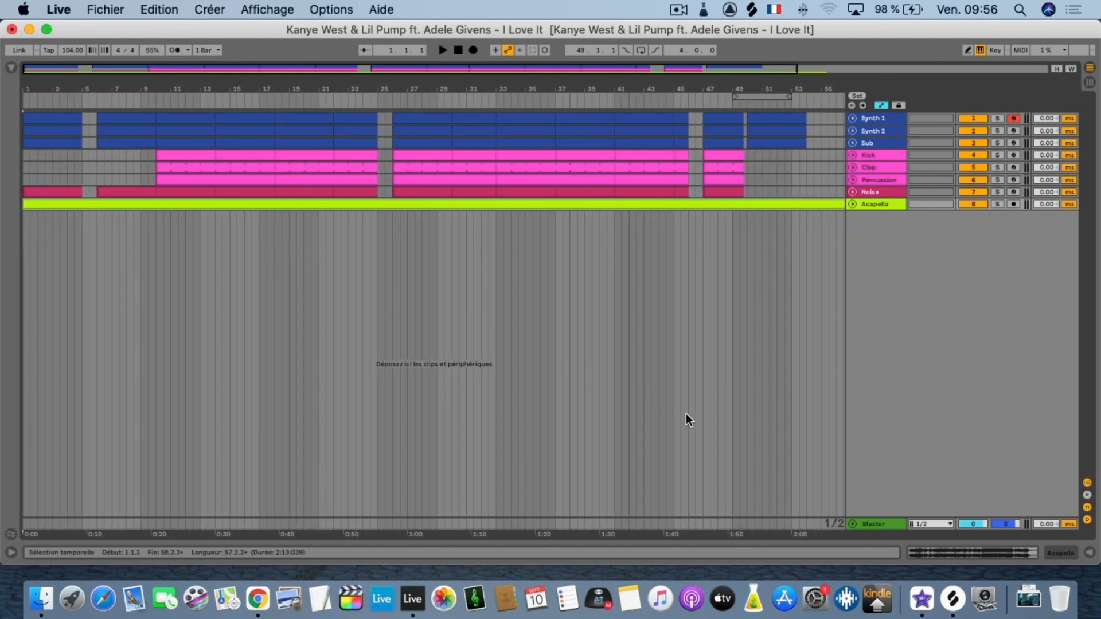
{"action": "left_click", "coordinate": [1088, 553]}
{"action": "key", "text": "space"}
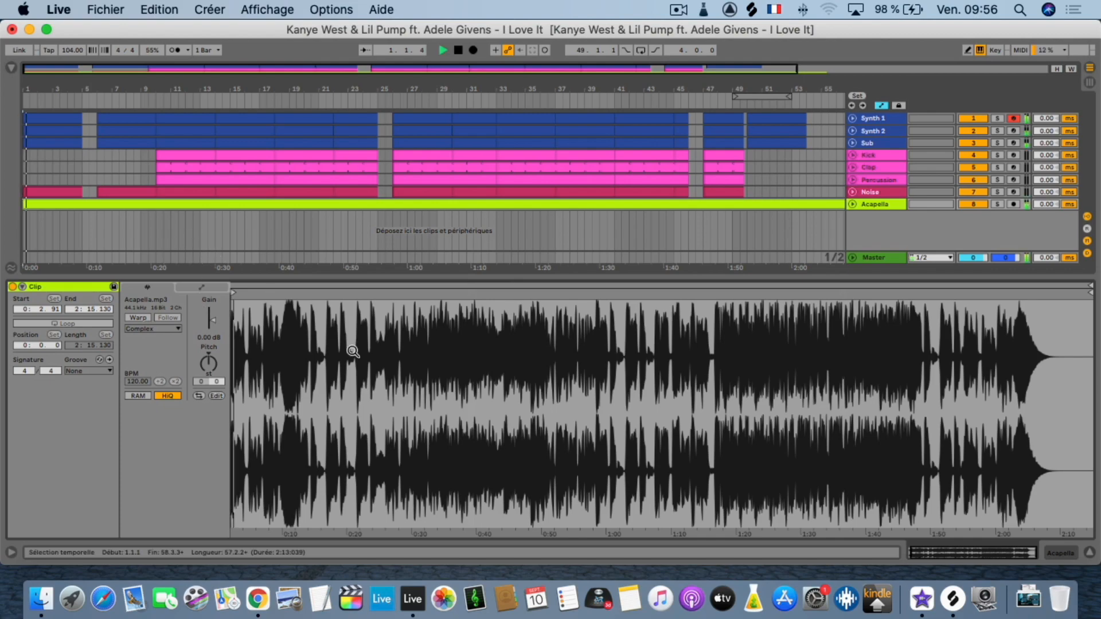
{"action": "left_click", "coordinate": [1089, 553]}
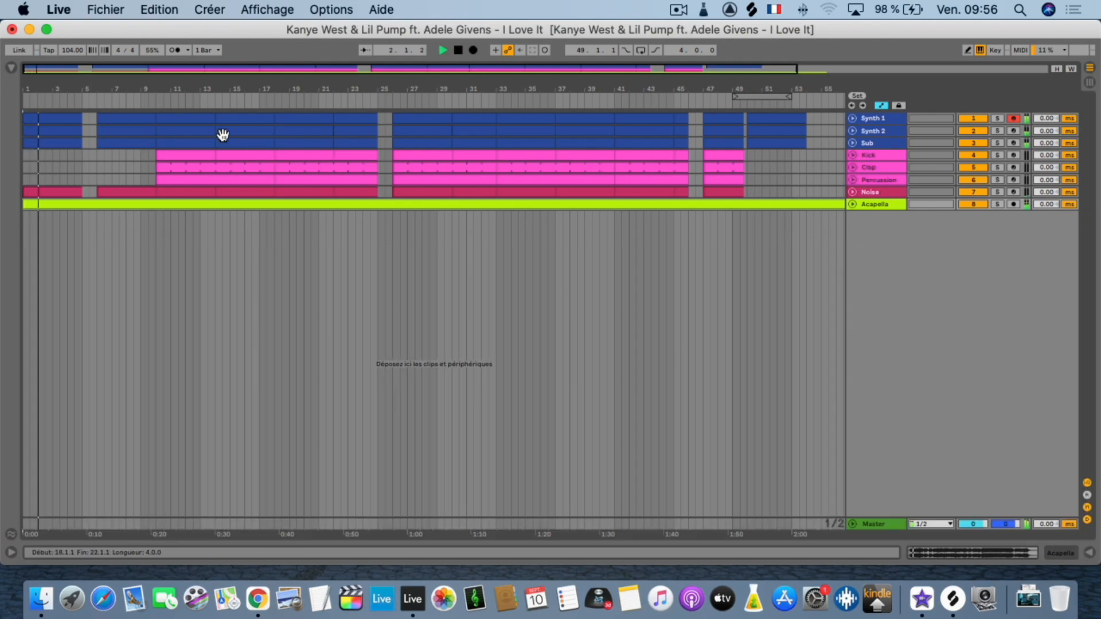
{"action": "left_click_drag", "start_coordinate": [37, 87], "coordinate": [38, 132]}
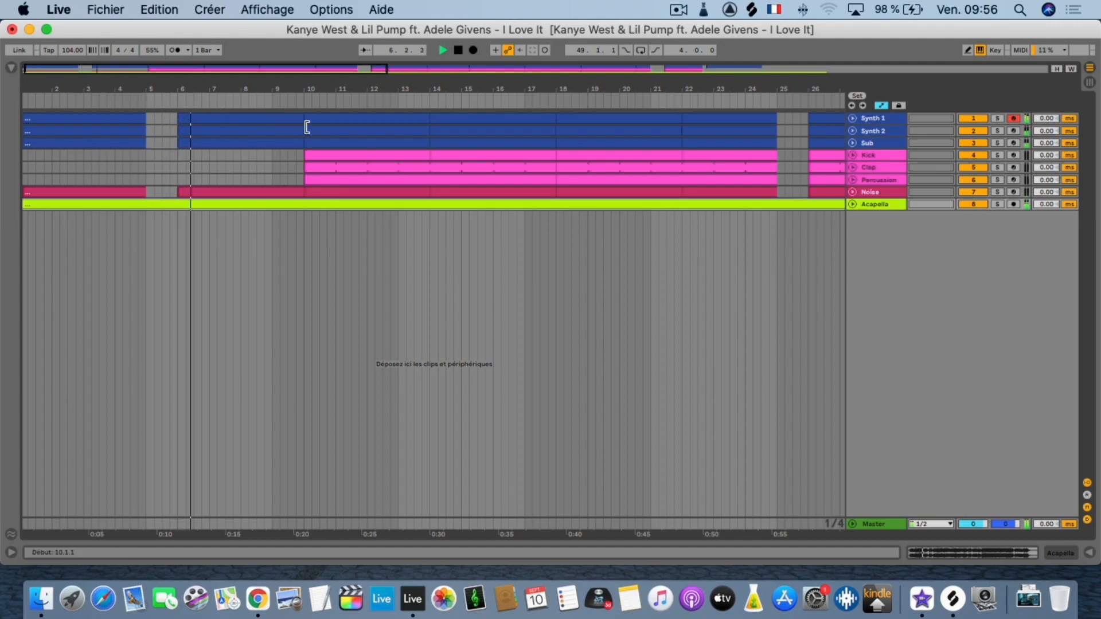
{"action": "left_click_drag", "start_coordinate": [310, 89], "coordinate": [203, 87]}
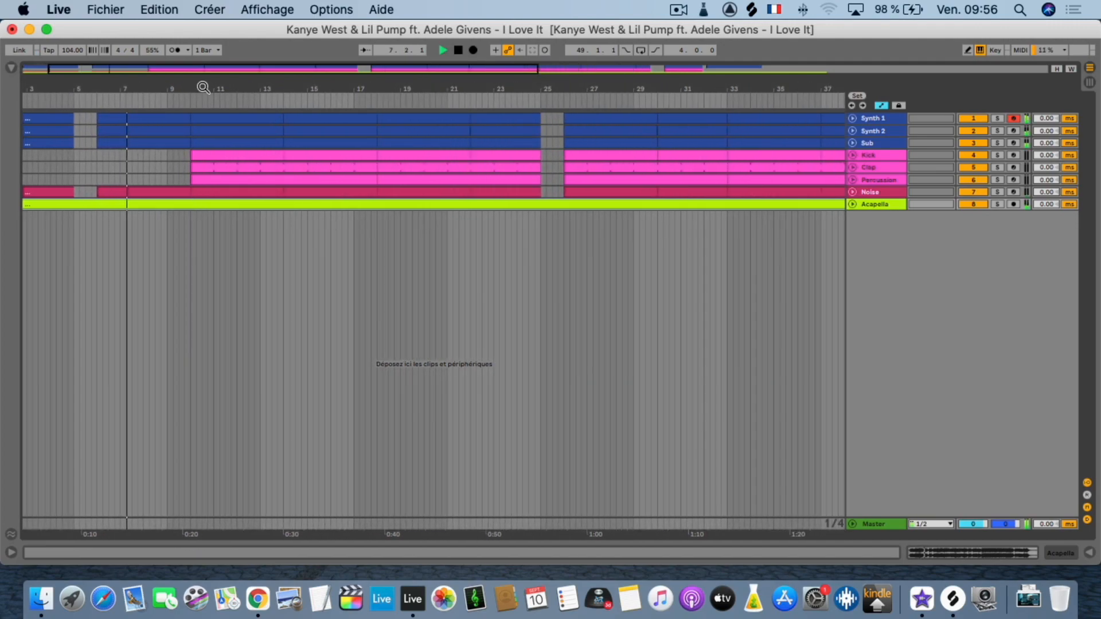
Unfold the Acapella and Noise tracks during playback, then stop and fold Acapella again.
{"action": "left_click", "coordinate": [850, 205]}
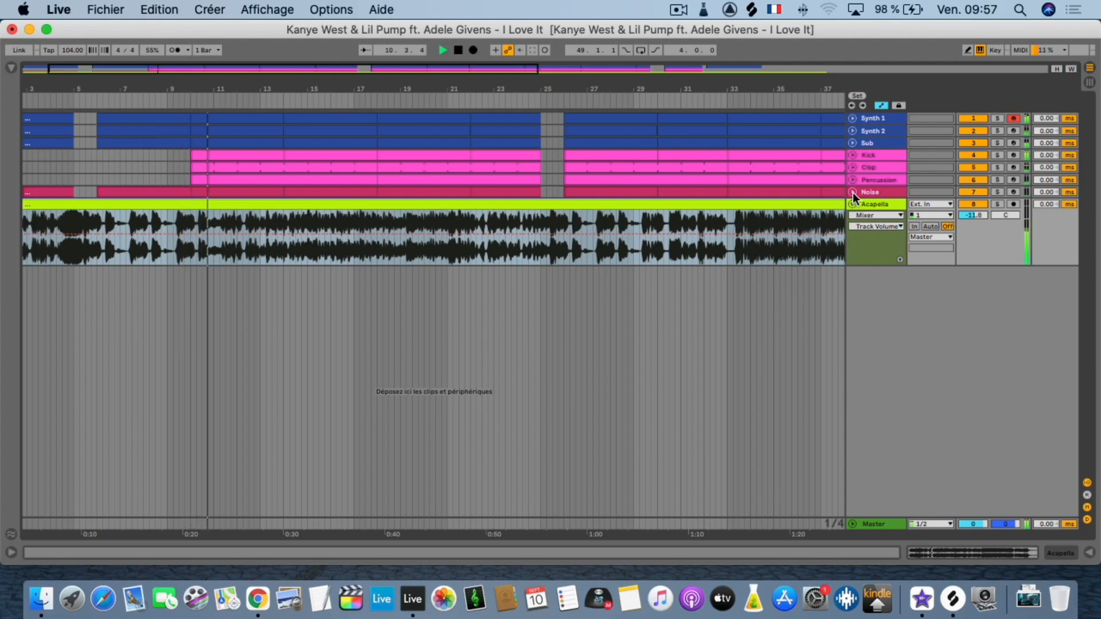
{"action": "left_click", "coordinate": [851, 191]}
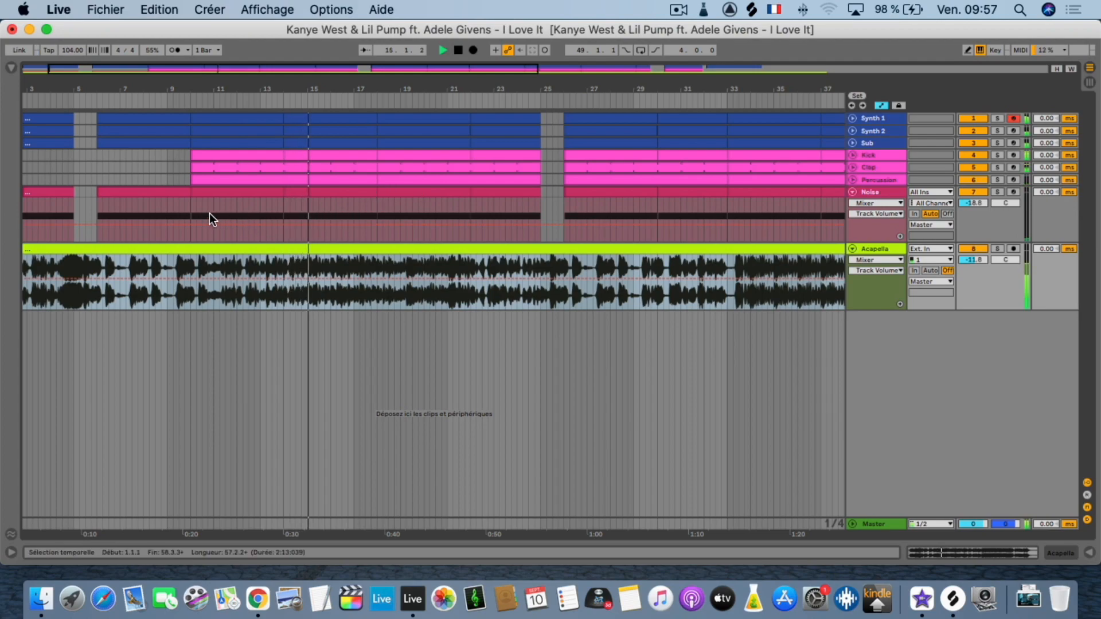
{"action": "key", "text": "space"}
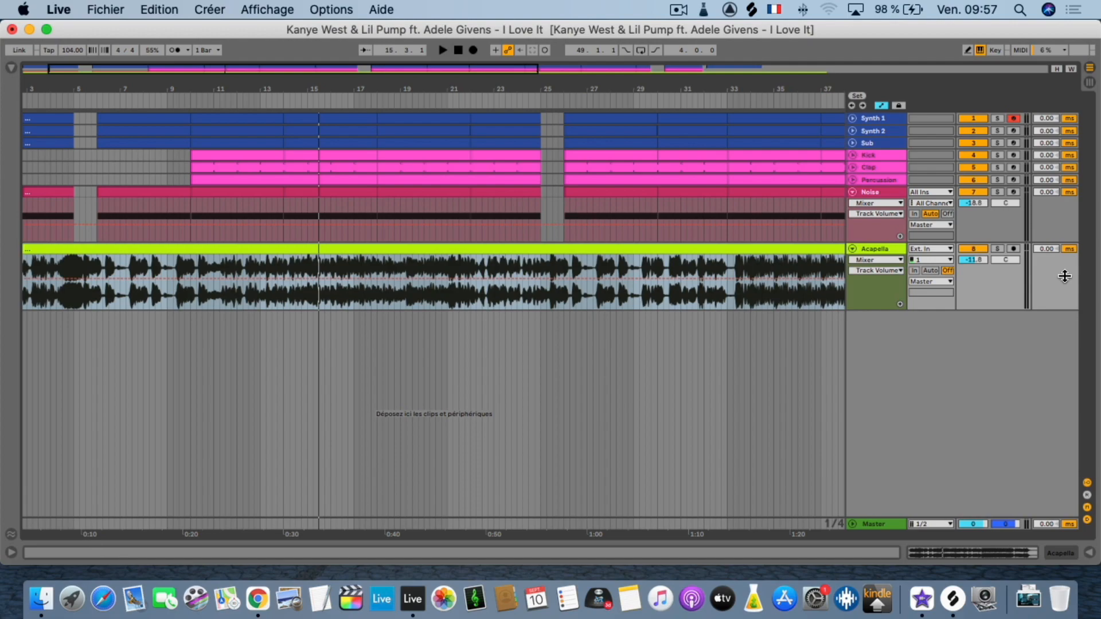
{"action": "left_click", "coordinate": [852, 249]}
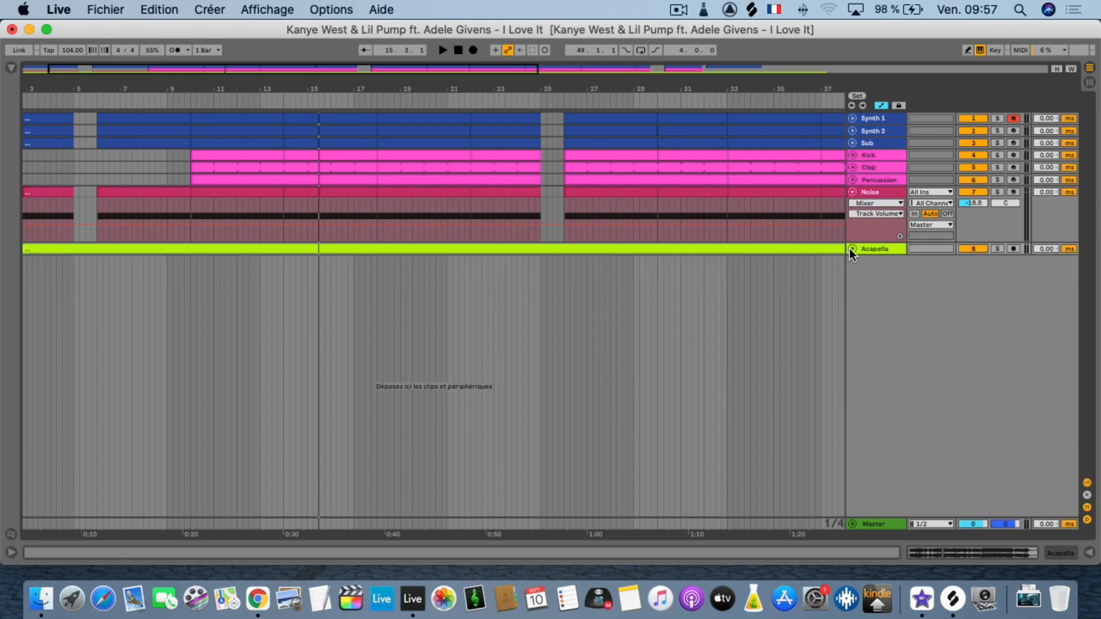
Solo the Noise track and listen to its clip from bar 6 in Session view, temporarily raising the track volume to 6.0 dB.
{"action": "left_click", "coordinate": [1000, 191]}
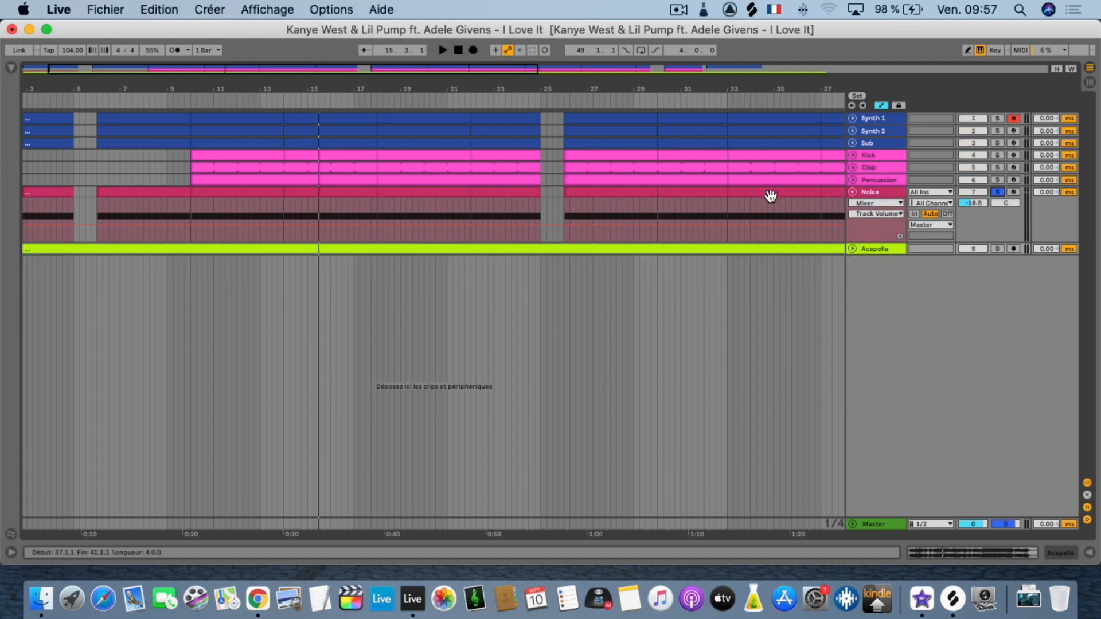
{"action": "left_click", "coordinate": [122, 192]}
{"action": "key", "text": "space"}
{"action": "key", "text": "Tab"}
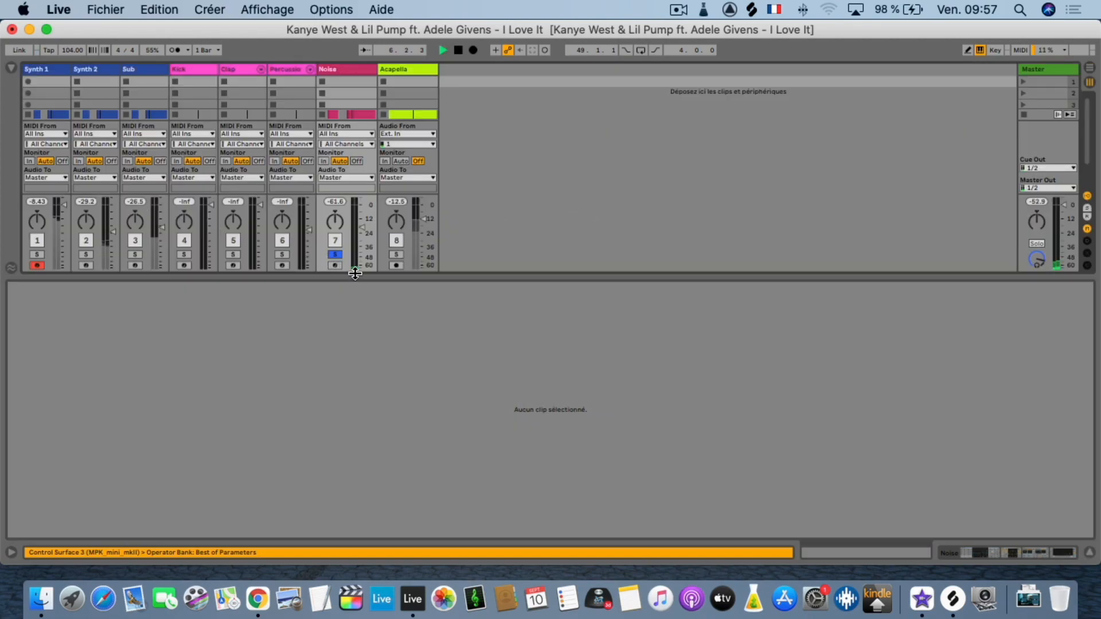
{"action": "left_click_drag", "start_coordinate": [356, 228], "coordinate": [355, 200]}
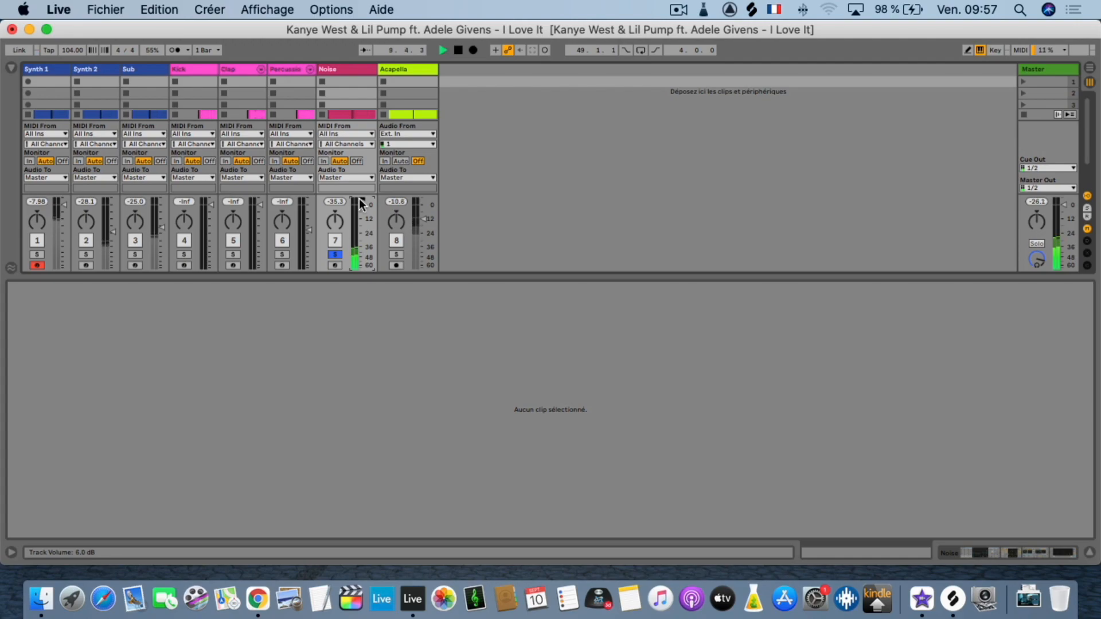
{"action": "key", "text": "space"}
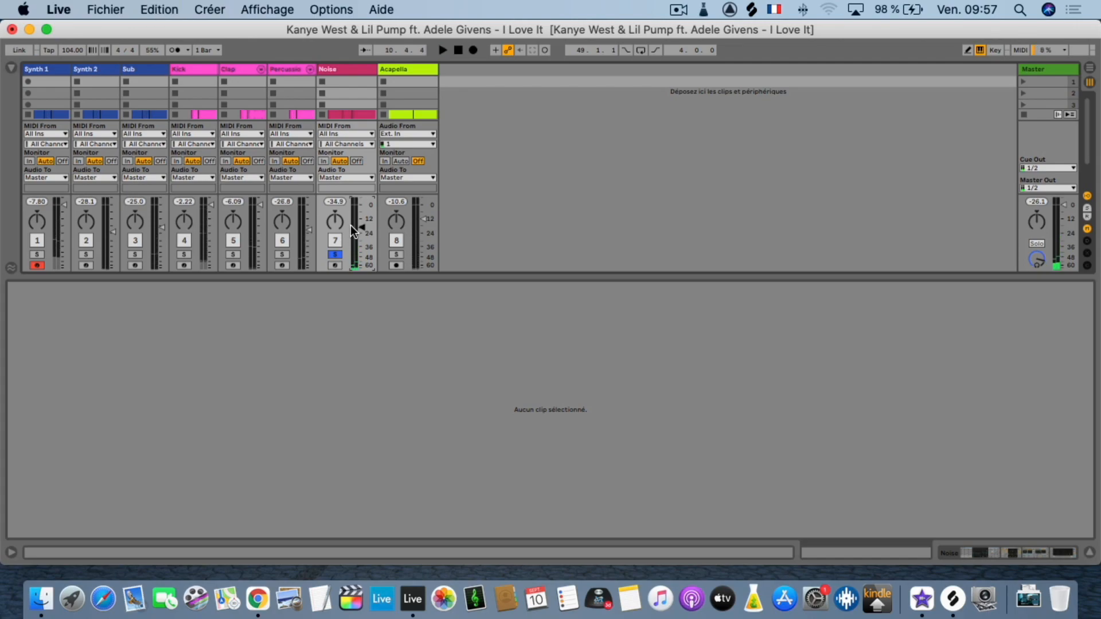
Turn off solo on the Noise track and fold the track in the Arrangement view.
{"action": "left_click", "coordinate": [334, 255]}
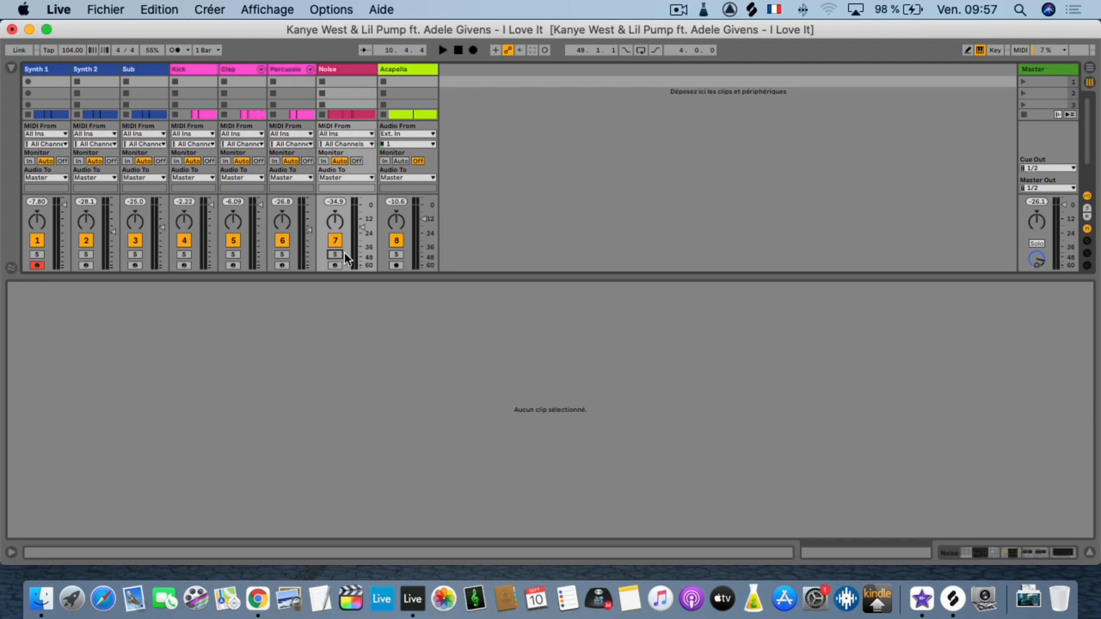
{"action": "key", "text": "Tab"}
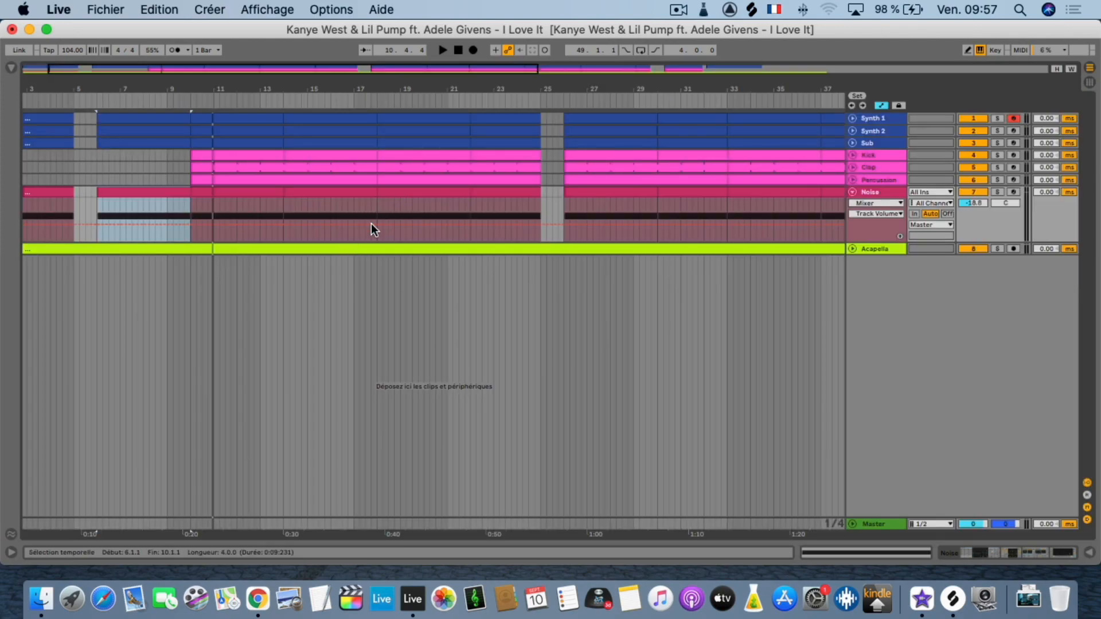
{"action": "left_click", "coordinate": [854, 193]}
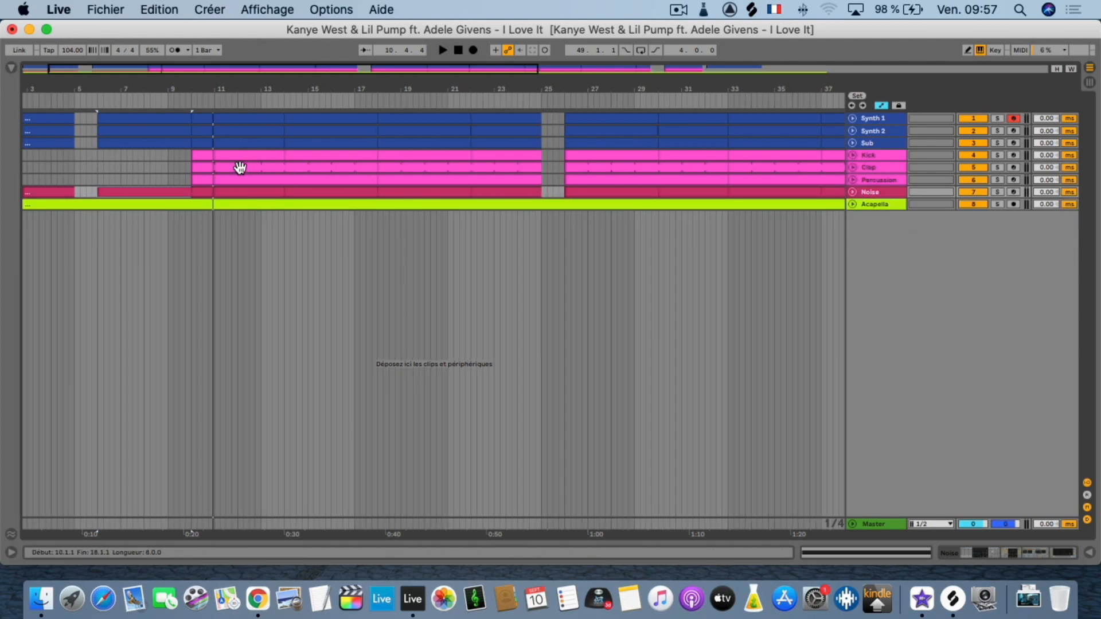
Unfold the Synth 1, Synth 2 and Sub tracks to show their clip contents.
{"action": "scroll", "coordinate": [239, 167], "scroll_direction": "left", "scroll_amount": 2}
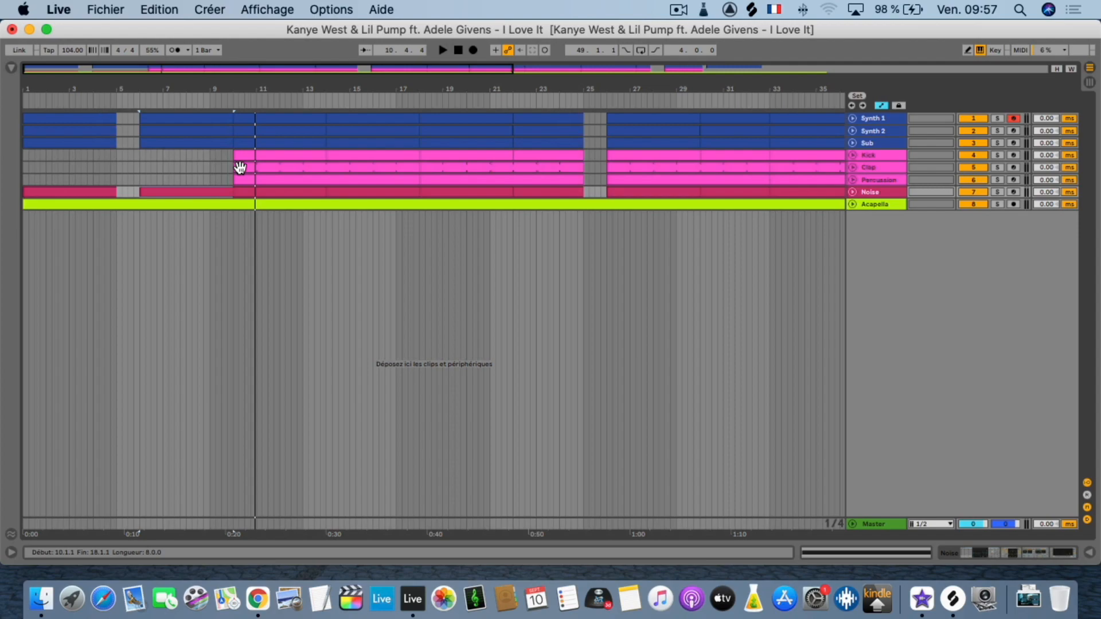
{"action": "left_click", "coordinate": [853, 119]}
{"action": "left_click", "coordinate": [852, 175]}
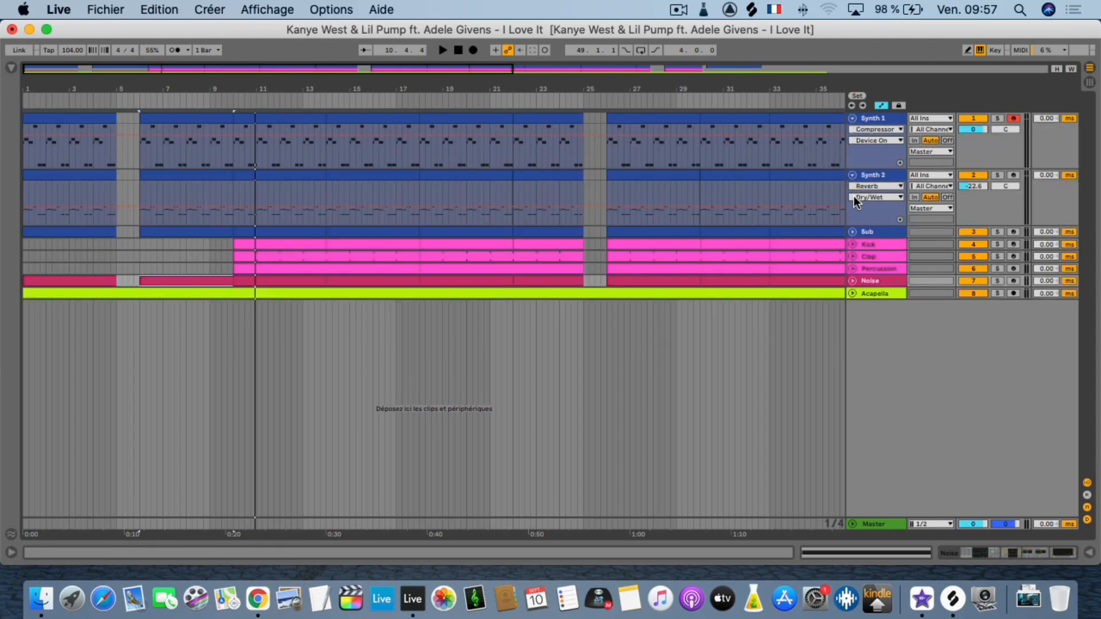
{"action": "left_click", "coordinate": [851, 231]}
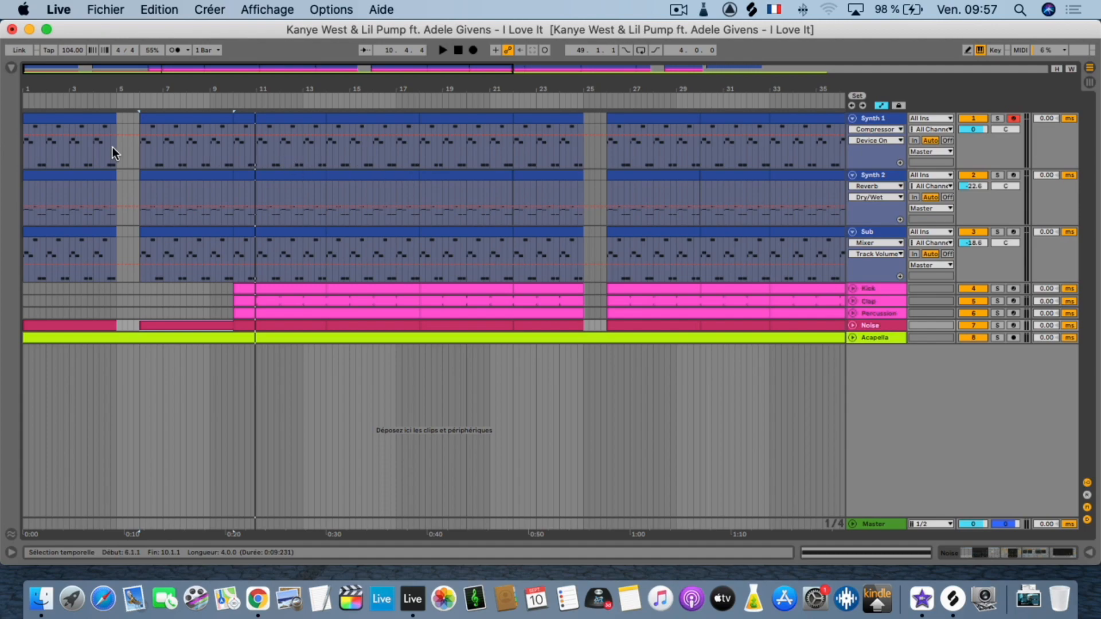
Show Synth 1's device chain and open the MIDI notes of its first clip.
{"action": "left_click", "coordinate": [50, 123]}
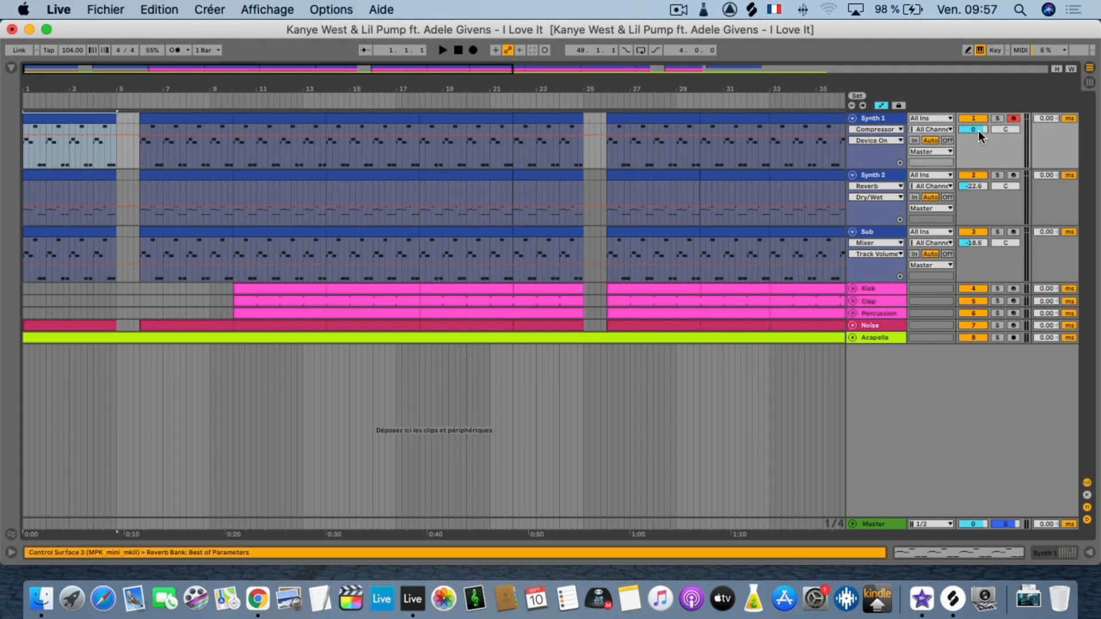
{"action": "double_click", "coordinate": [875, 118]}
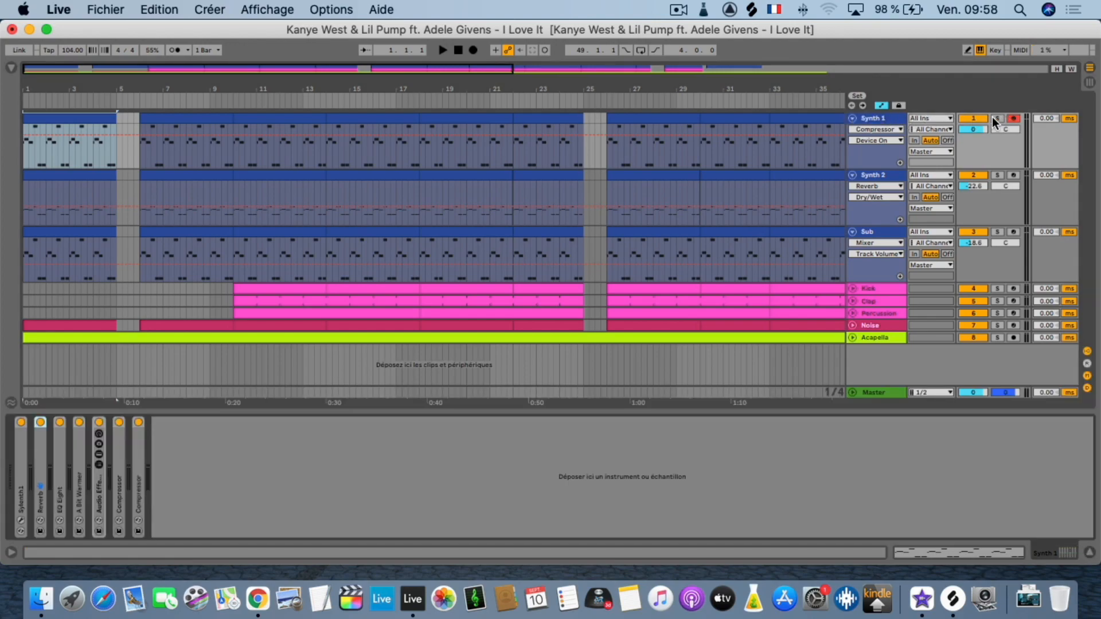
{"action": "double_click", "coordinate": [82, 126]}
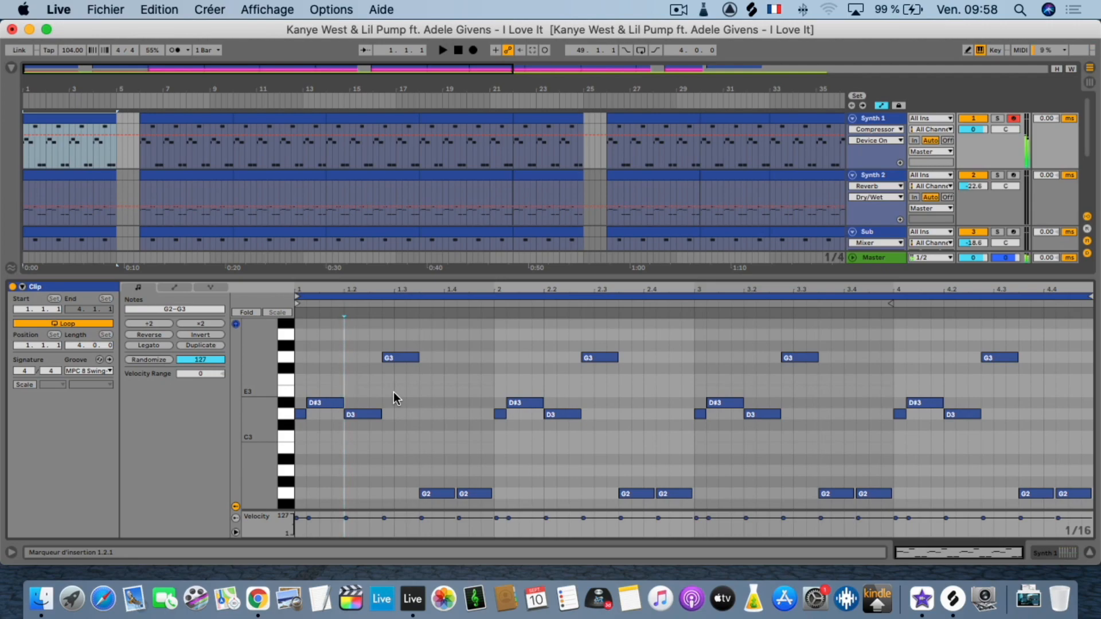
Audition the first-bar notes of the Synth 1 clip one by one, including D3, G3 and both G2 notes.
{"action": "key", "text": "g"}
{"action": "key", "text": "g"}
{"action": "key", "text": "g"}
{"action": "left_click", "coordinate": [300, 413]}
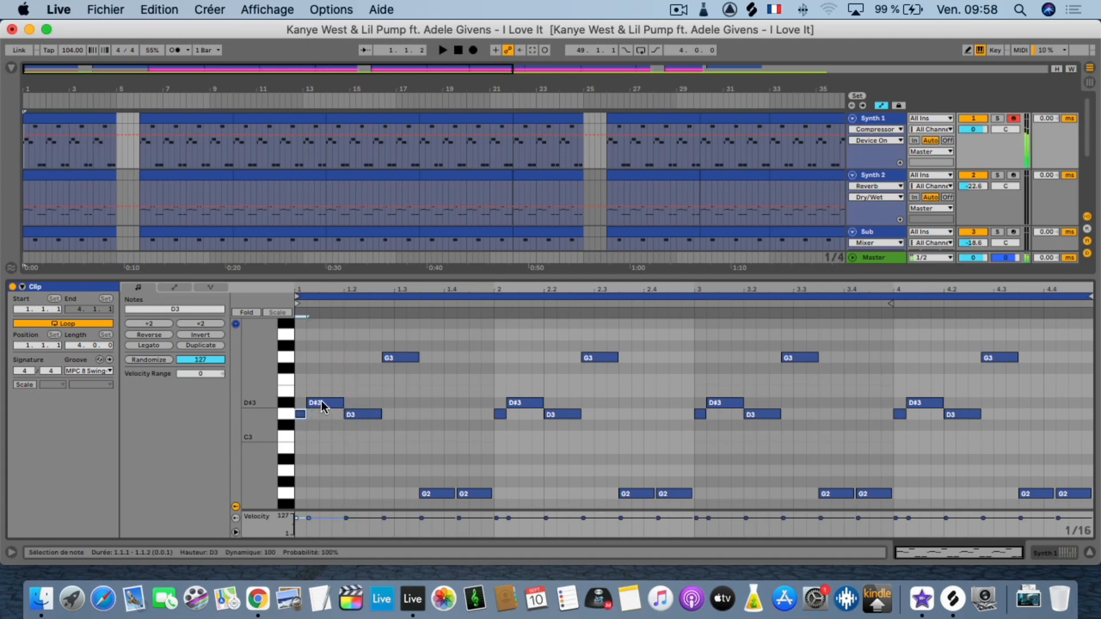
{"action": "left_click", "coordinate": [376, 415]}
{"action": "left_click", "coordinate": [396, 359]}
{"action": "scroll", "coordinate": [440, 453], "scroll_direction": "down", "scroll_amount": 2}
{"action": "left_click", "coordinate": [435, 467]}
{"action": "key", "text": "space"}
{"action": "left_click", "coordinate": [471, 467]}
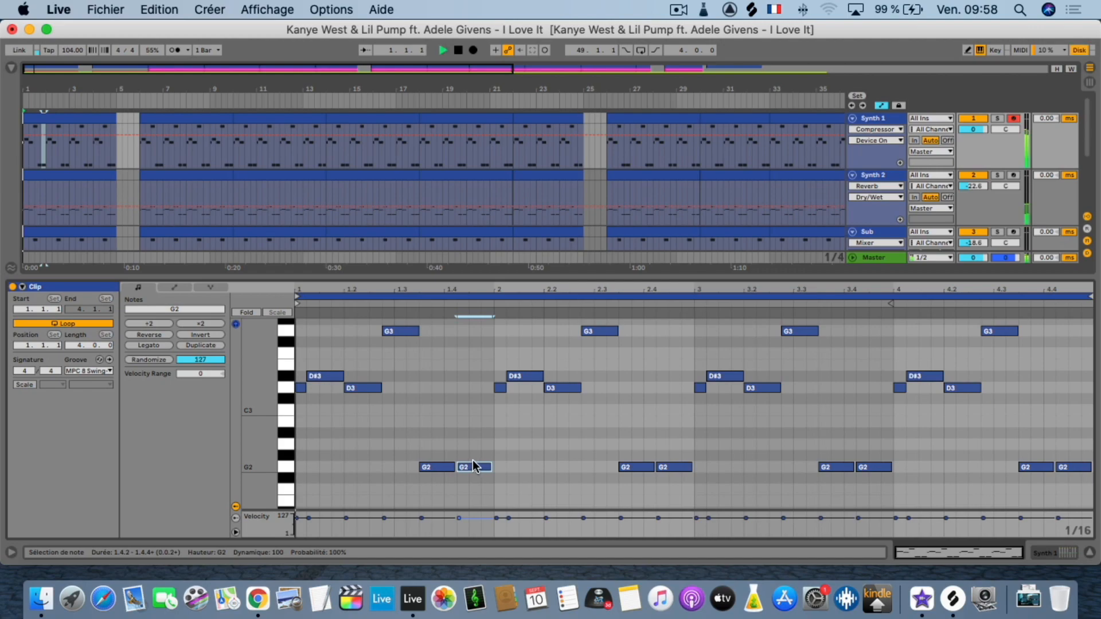
{"action": "key", "text": "space"}
Solo Synth 1 and listen to its opening clip.
{"action": "left_click", "coordinate": [997, 119]}
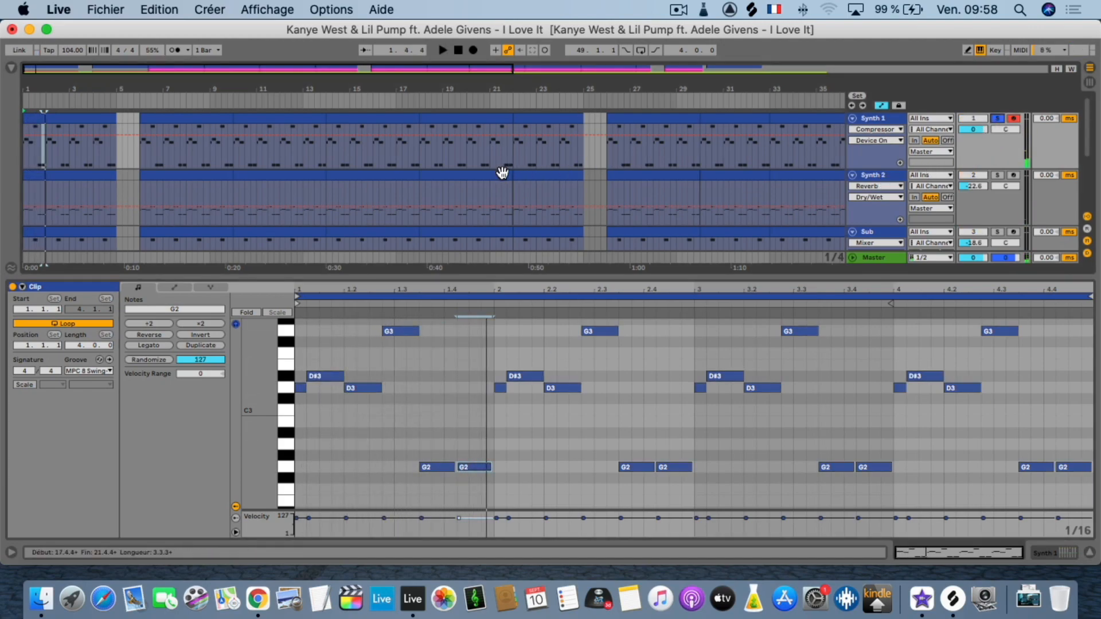
{"action": "key", "text": "space"}
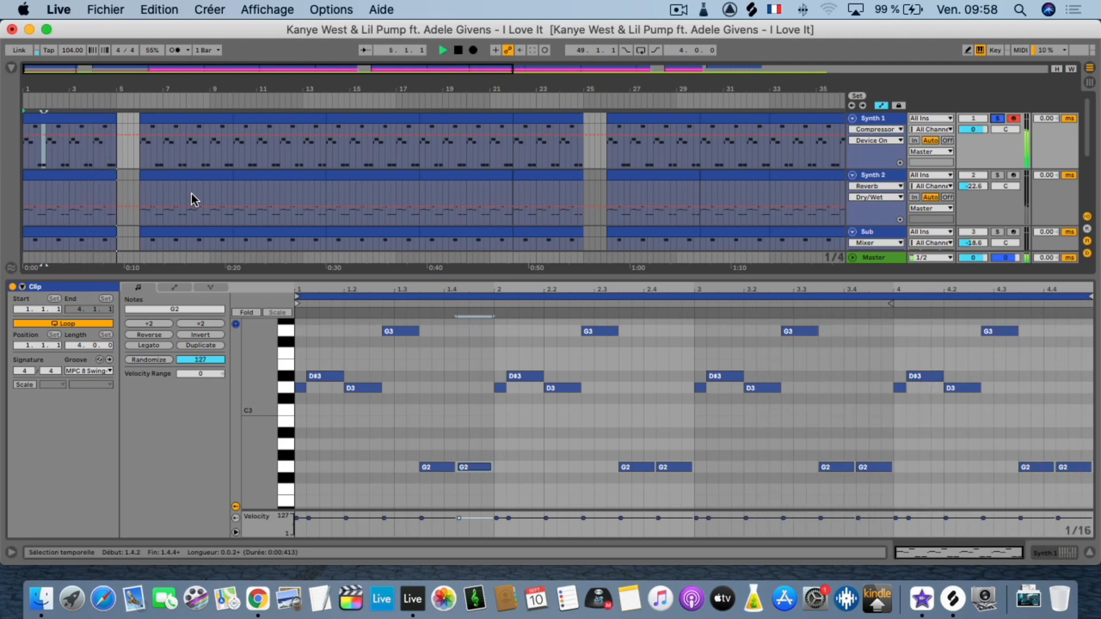
{"action": "key", "text": "space"}
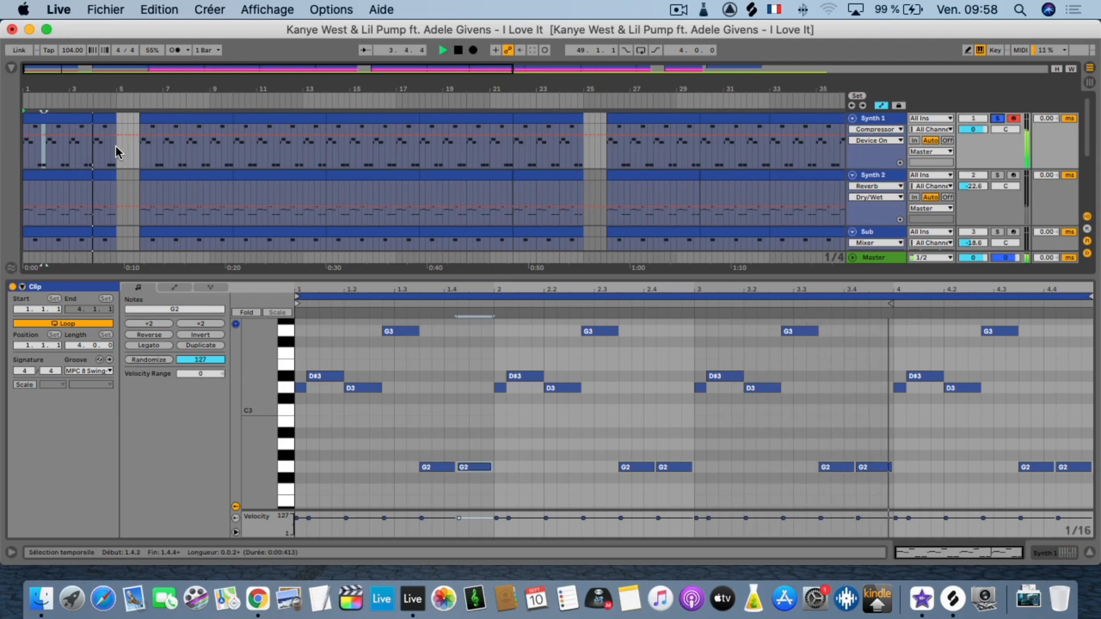
{"action": "key", "text": "space"}
{"action": "left_click_drag", "start_coordinate": [44, 84], "coordinate": [42, 92]}
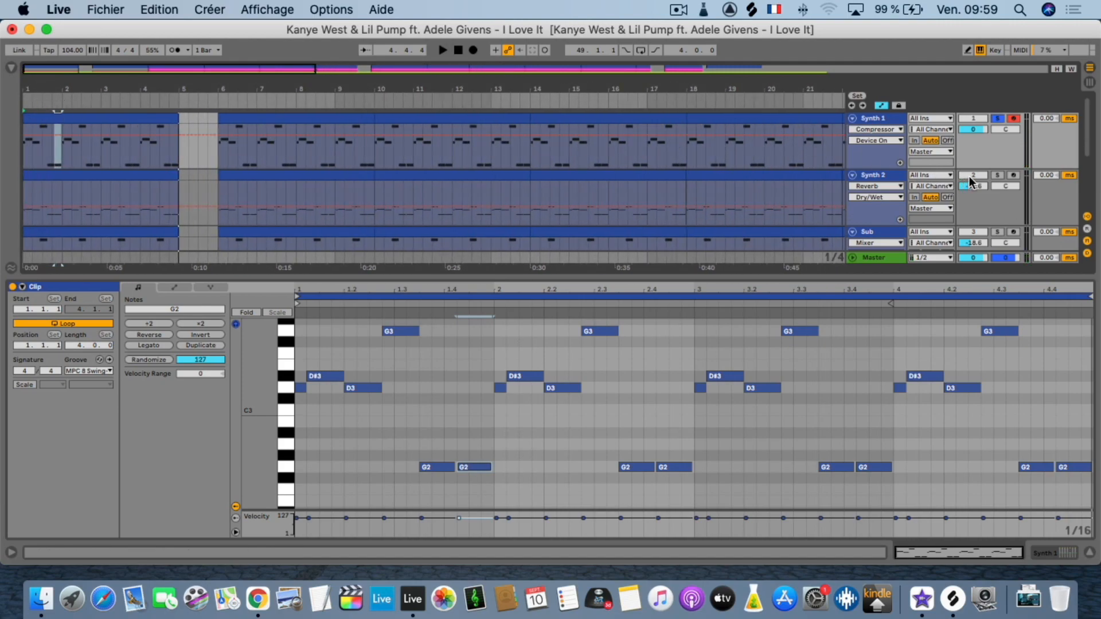
Play the arrangement with Synth 2 soloed and examine the MIDI notes of its first clip.
{"action": "key", "text": "space"}
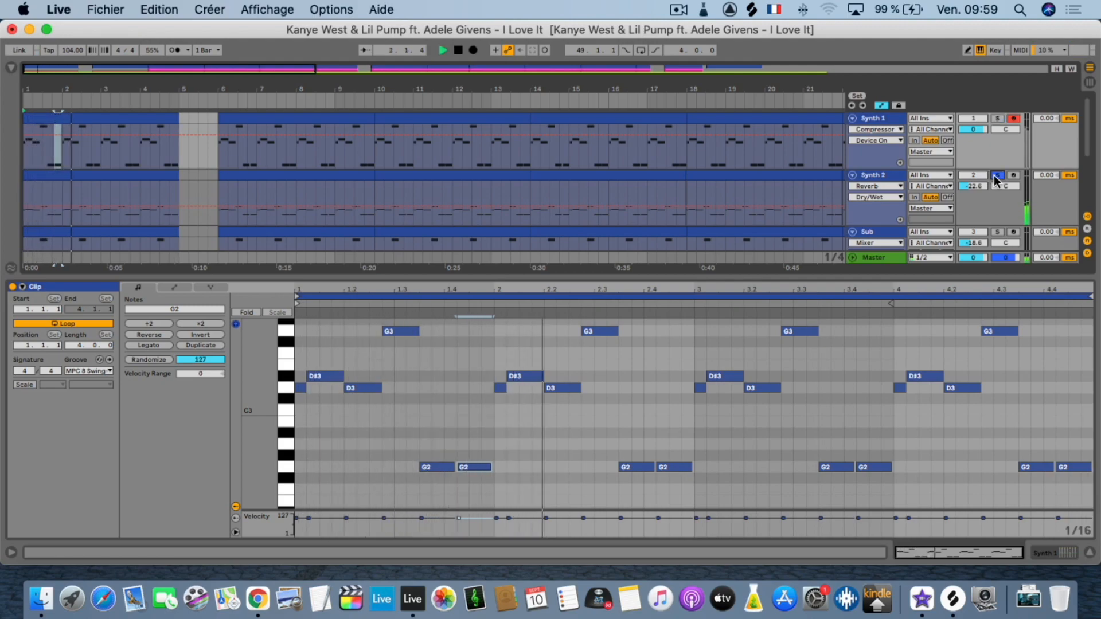
{"action": "left_click", "coordinate": [78, 175]}
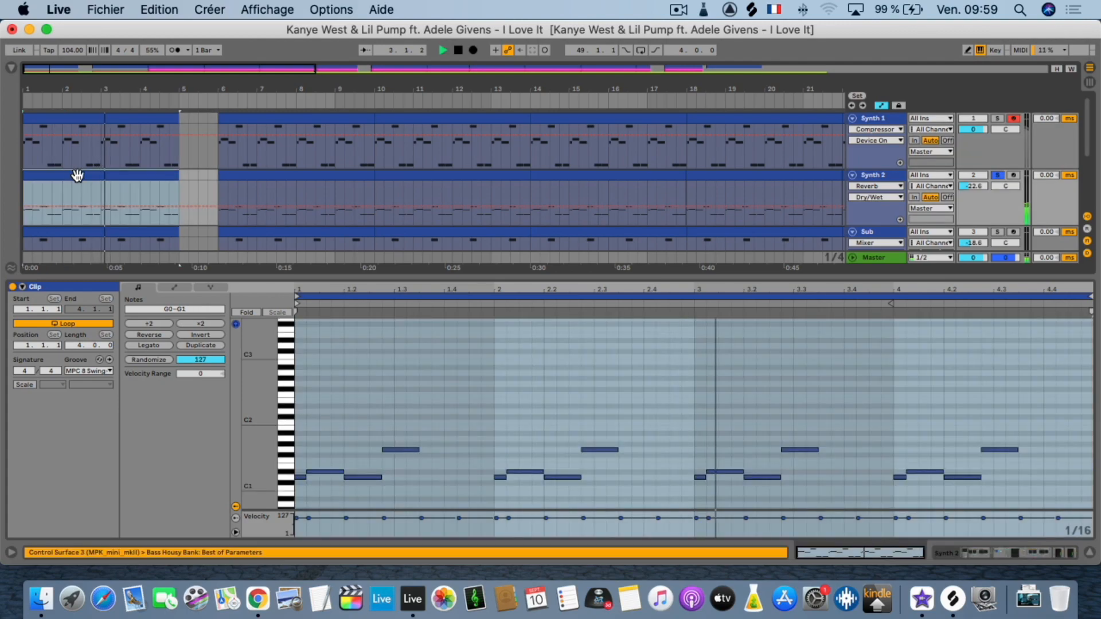
{"action": "left_click_drag", "start_coordinate": [265, 483], "coordinate": [296, 483]}
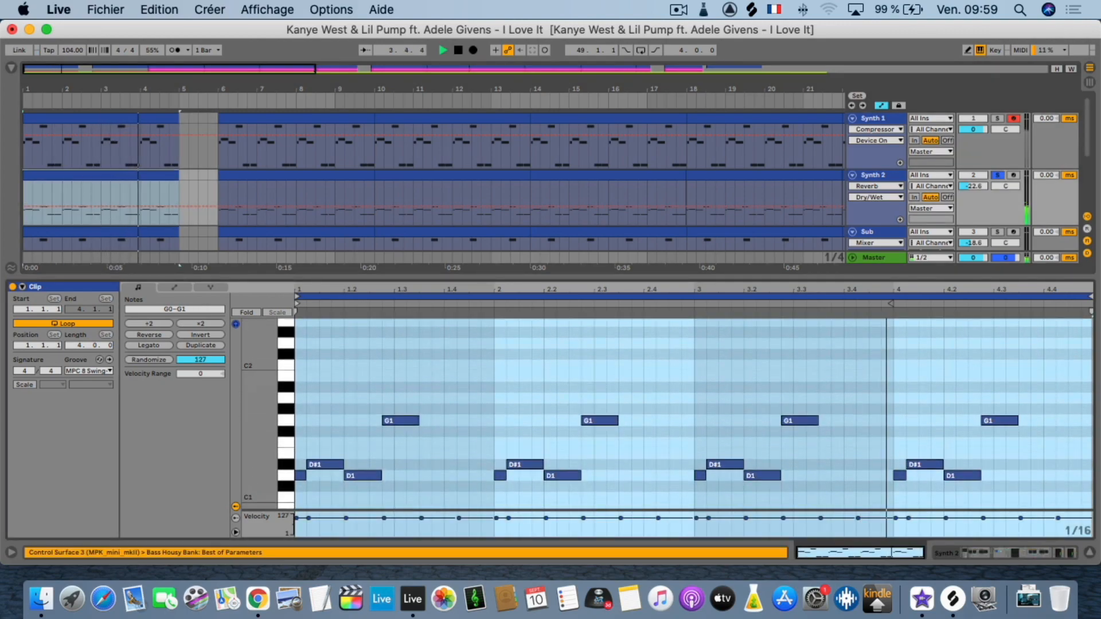
Stop playback and compare the MIDI notes of the first Synth 1 and Synth 2 clips.
{"action": "scroll", "coordinate": [350, 459], "scroll_direction": "down", "scroll_amount": 5}
{"action": "scroll", "coordinate": [350, 459], "scroll_direction": "up", "scroll_amount": 5}
{"action": "key", "text": "space"}
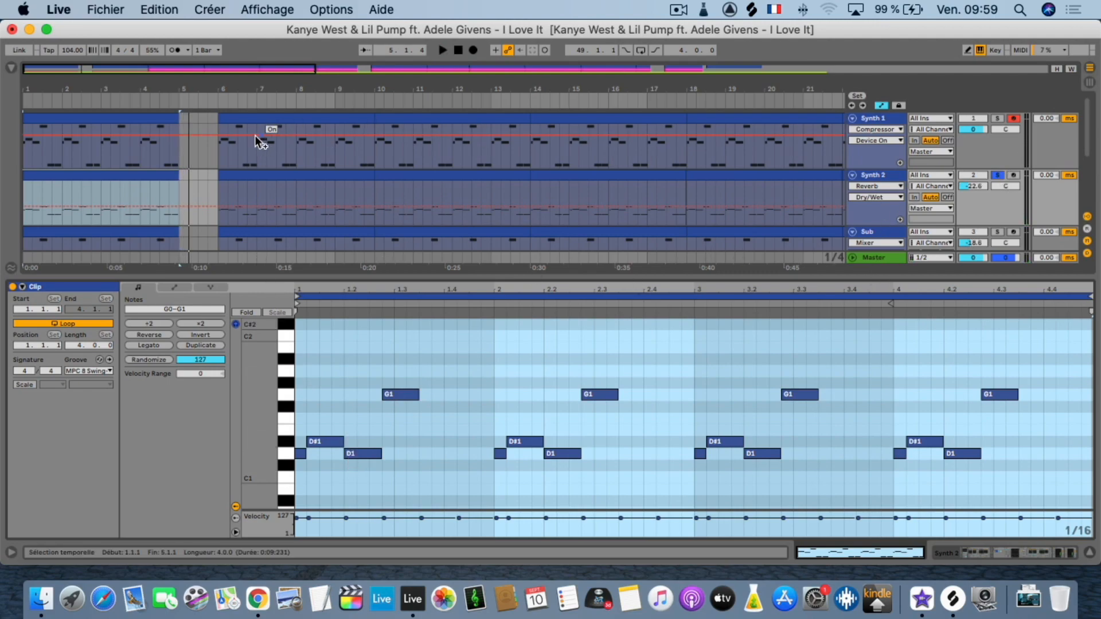
{"action": "left_click", "coordinate": [153, 124]}
{"action": "left_click", "coordinate": [150, 118]}
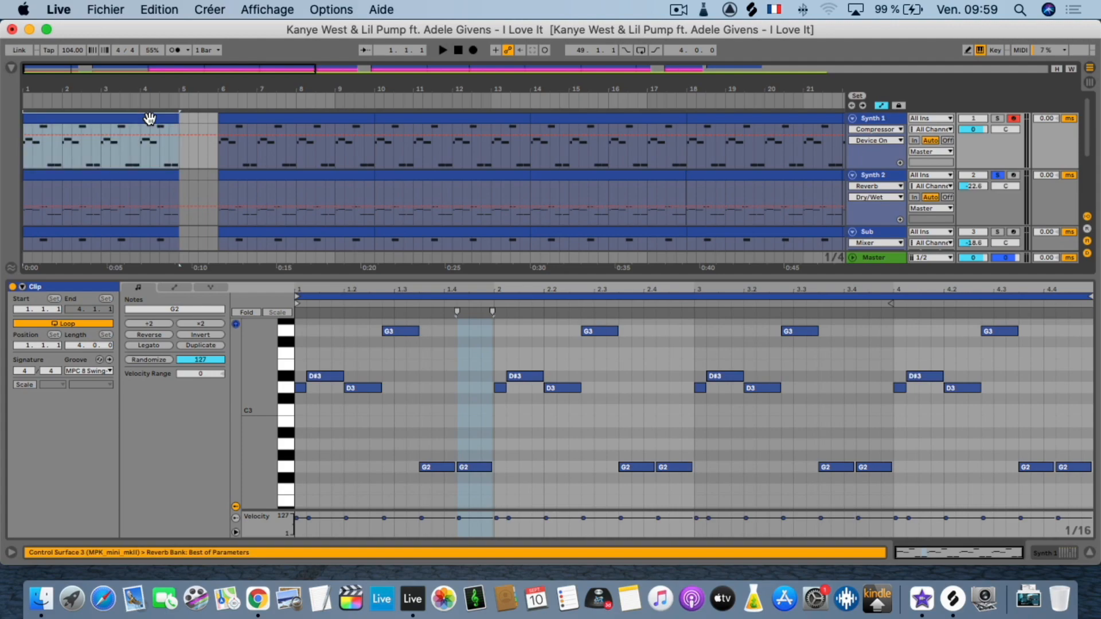
{"action": "left_click", "coordinate": [130, 176]}
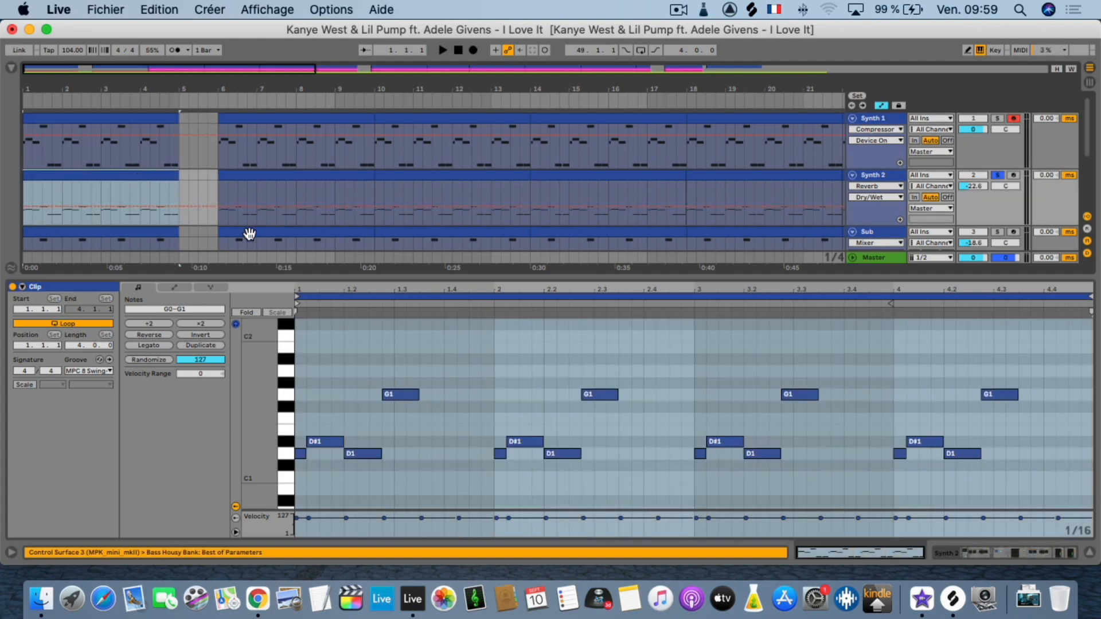
{"action": "scroll", "coordinate": [449, 336], "scroll_direction": "down", "scroll_amount": 5}
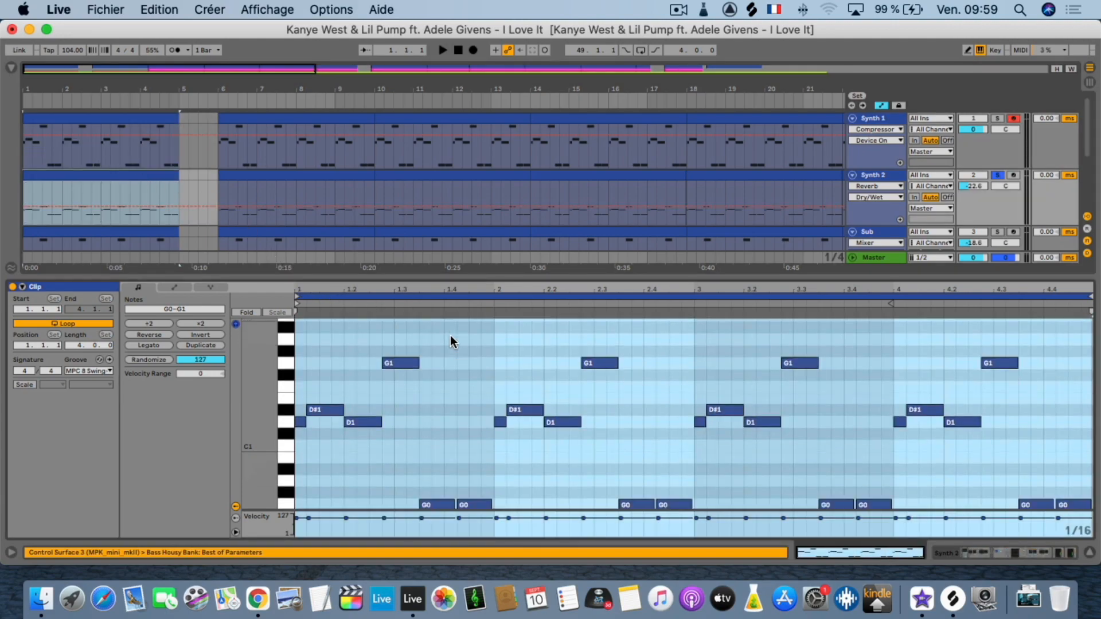
{"action": "scroll", "coordinate": [449, 336], "scroll_direction": "up", "scroll_amount": 4}
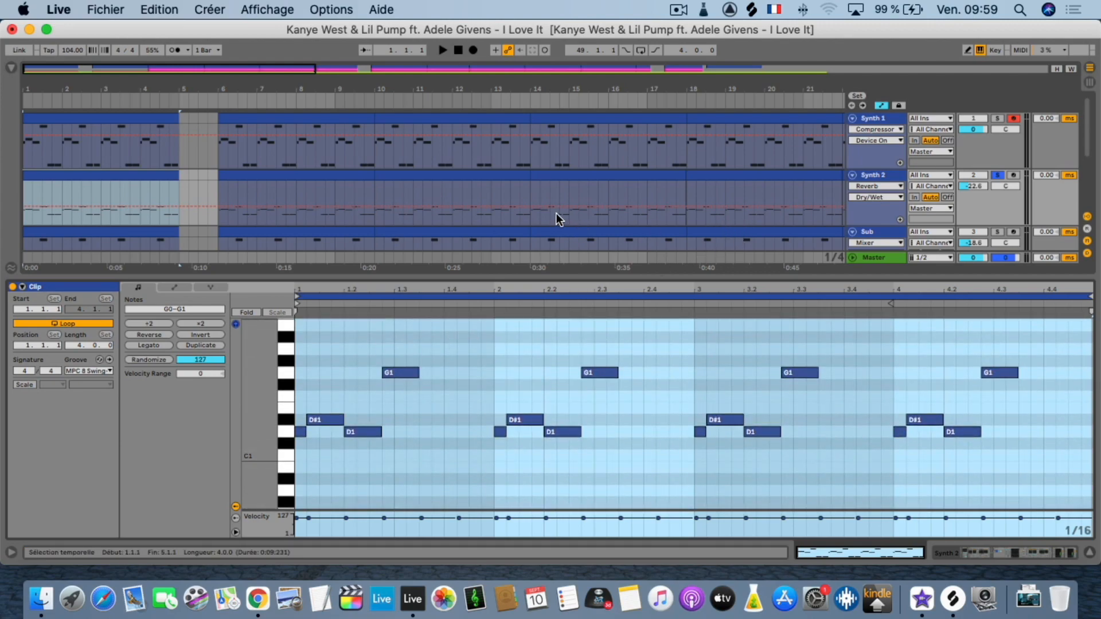
Play the first Sub clip with the Sub track soloed, and view the device chains of Sub and Synth 1.
{"action": "scroll", "coordinate": [555, 212], "scroll_direction": "down", "scroll_amount": 3}
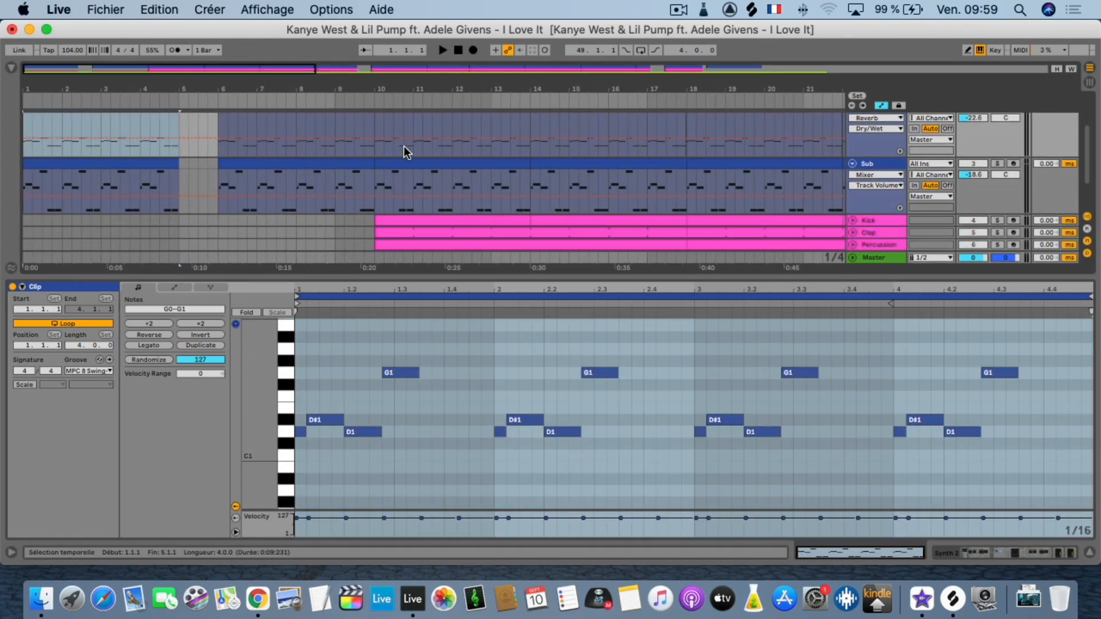
{"action": "left_click", "coordinate": [78, 167]}
{"action": "key", "text": "space"}
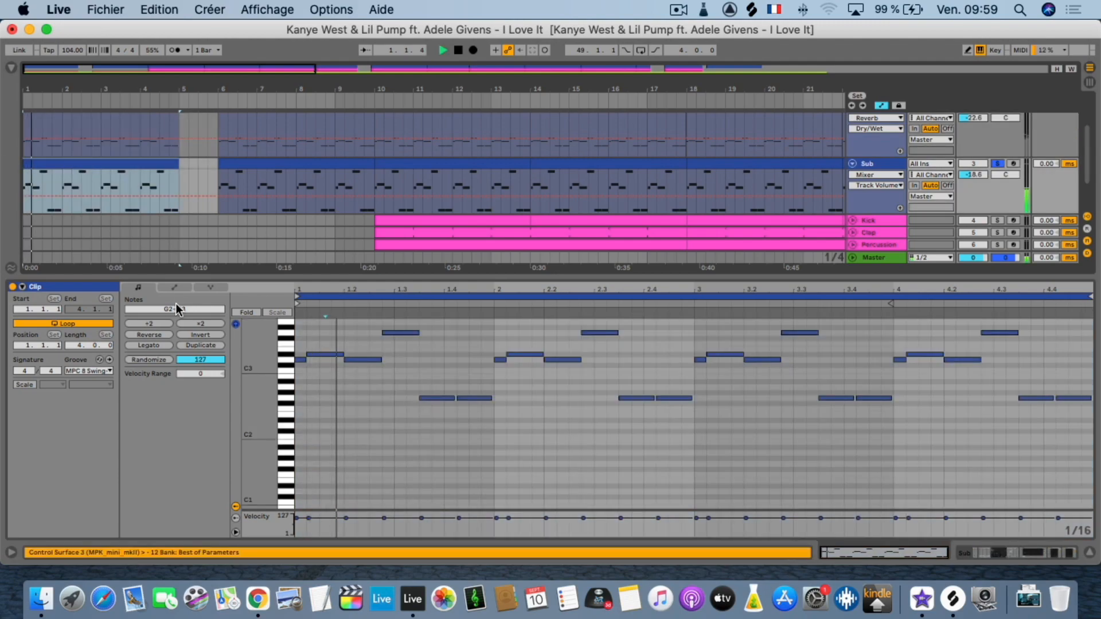
{"action": "left_click", "coordinate": [876, 163]}
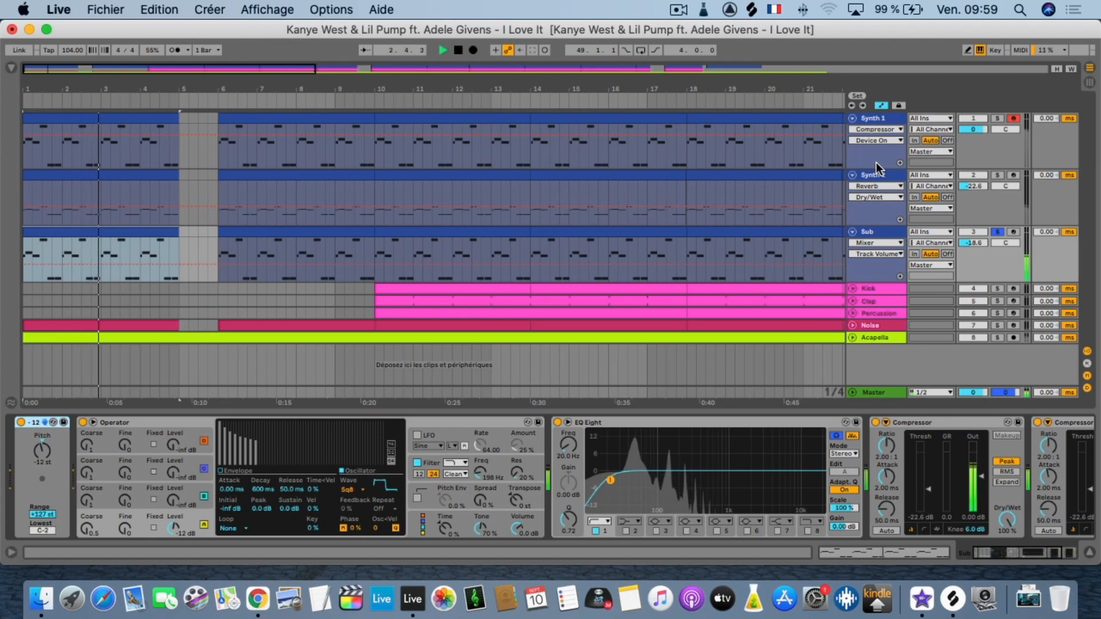
{"action": "left_click", "coordinate": [875, 118]}
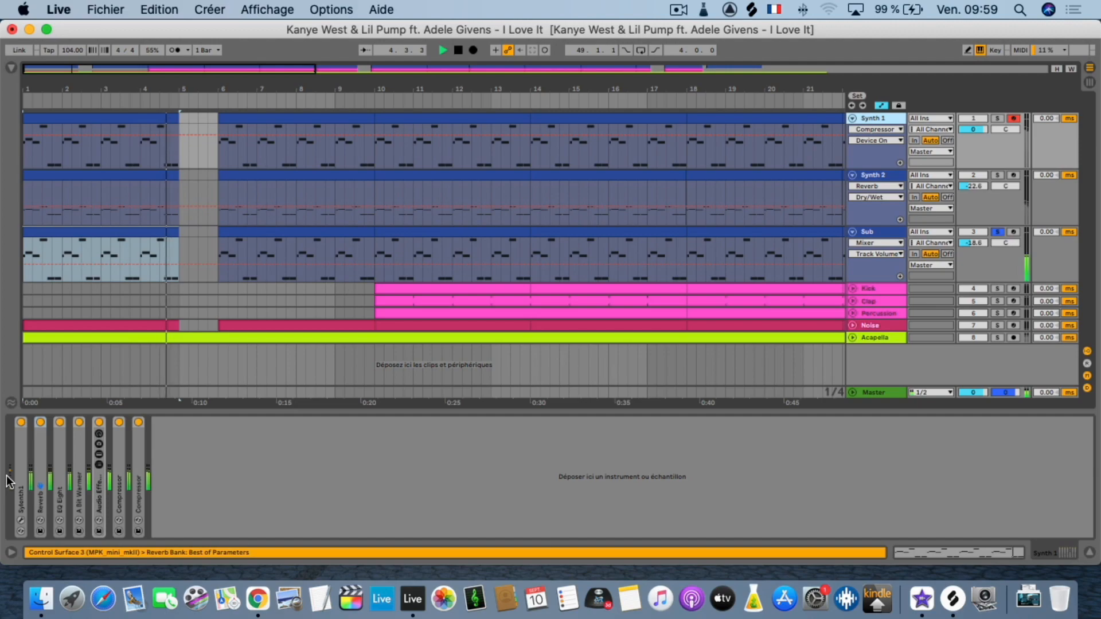
Open the MIDI notes of the first Sub clip and examine them while the soloed track plays.
{"action": "left_click", "coordinate": [72, 235]}
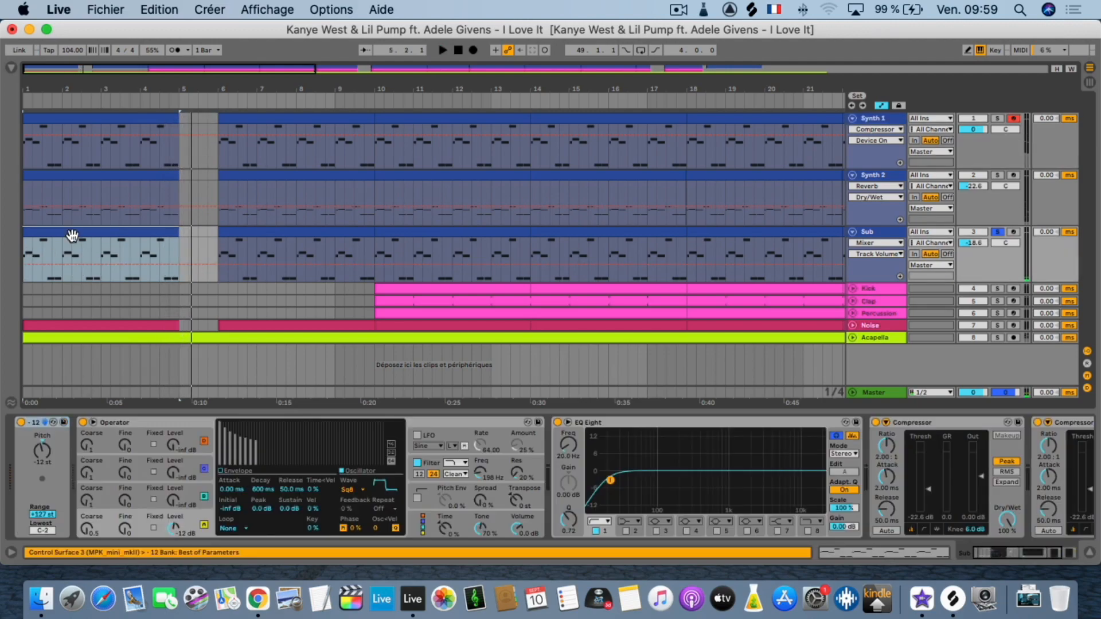
{"action": "double_click", "coordinate": [72, 236]}
{"action": "left_click_drag", "start_coordinate": [260, 430], "coordinate": [273, 333]}
{"action": "mouse_move", "coordinate": [259, 427]}
{"action": "left_mouse_down"}
{"action": "mouse_move", "coordinate": [272, 427]}
{"action": "mouse_move", "coordinate": [246, 427]}
{"action": "left_mouse_up"}
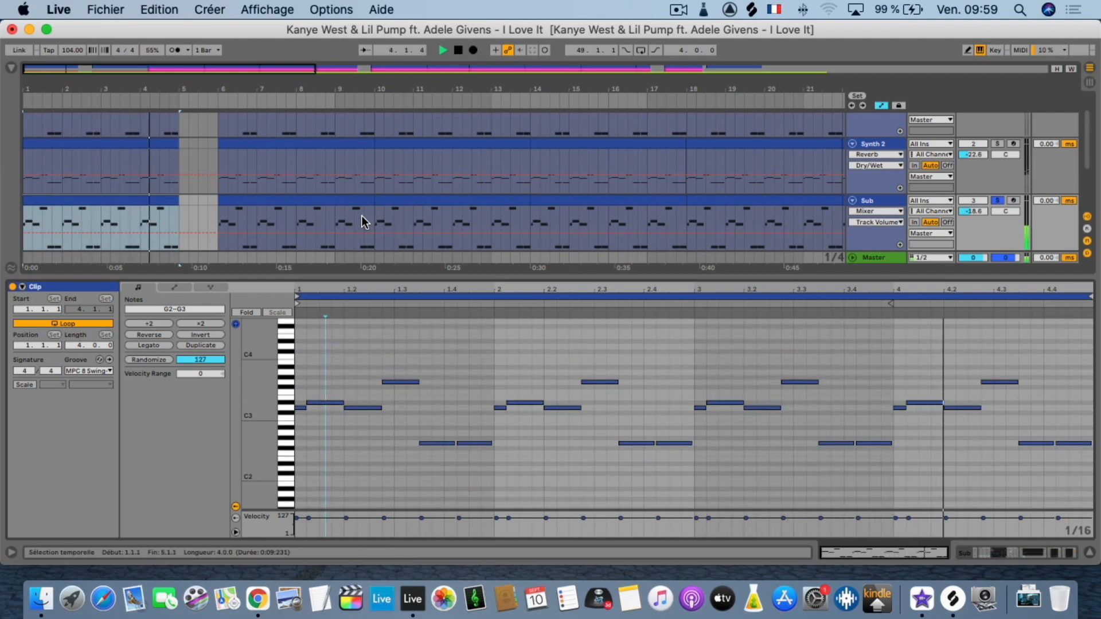
Add Synth 2 and Synth 1 to the soloed Sub track and play the three together from the start.
{"action": "scroll", "coordinate": [917, 218], "scroll_direction": "up", "scroll_amount": 2}
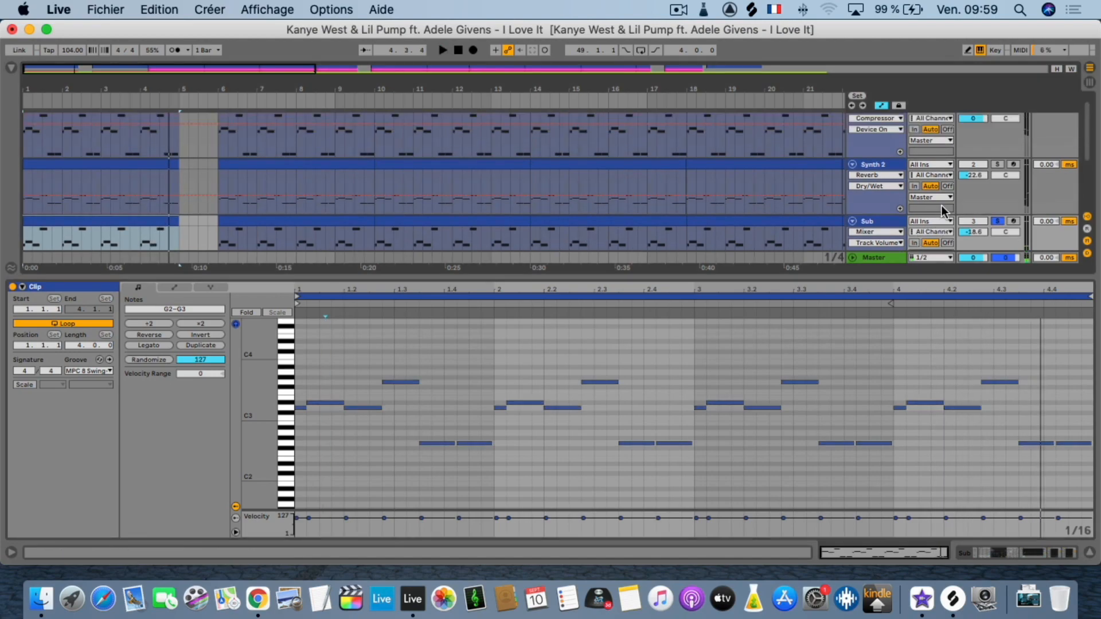
{"action": "left_click", "coordinate": [1000, 175]}
{"action": "key", "text": "space"}
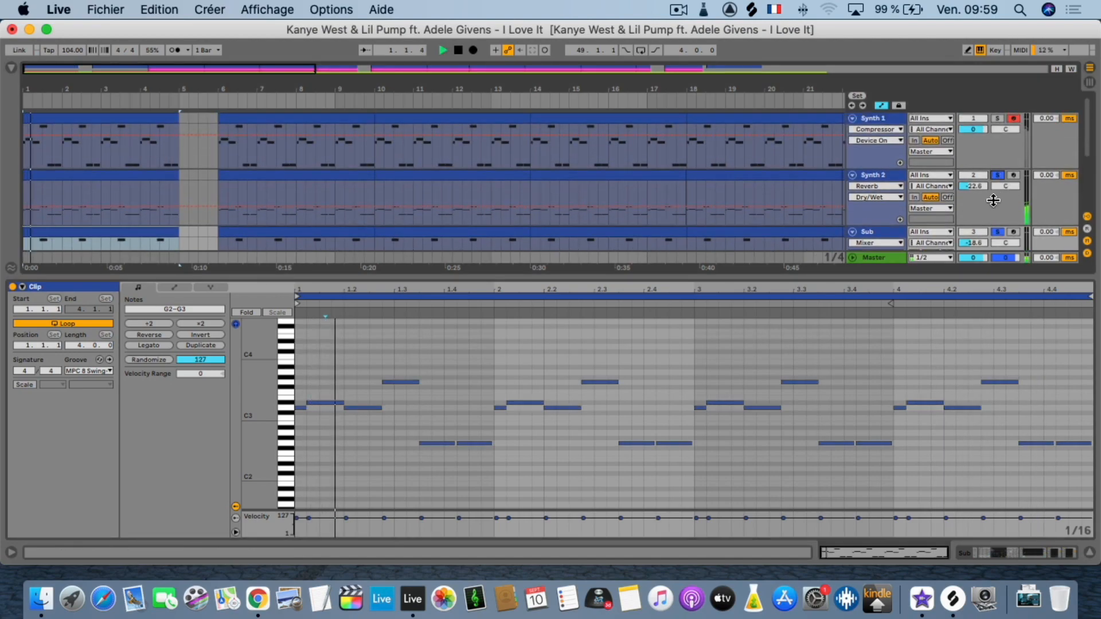
{"action": "left_click", "coordinate": [997, 118]}
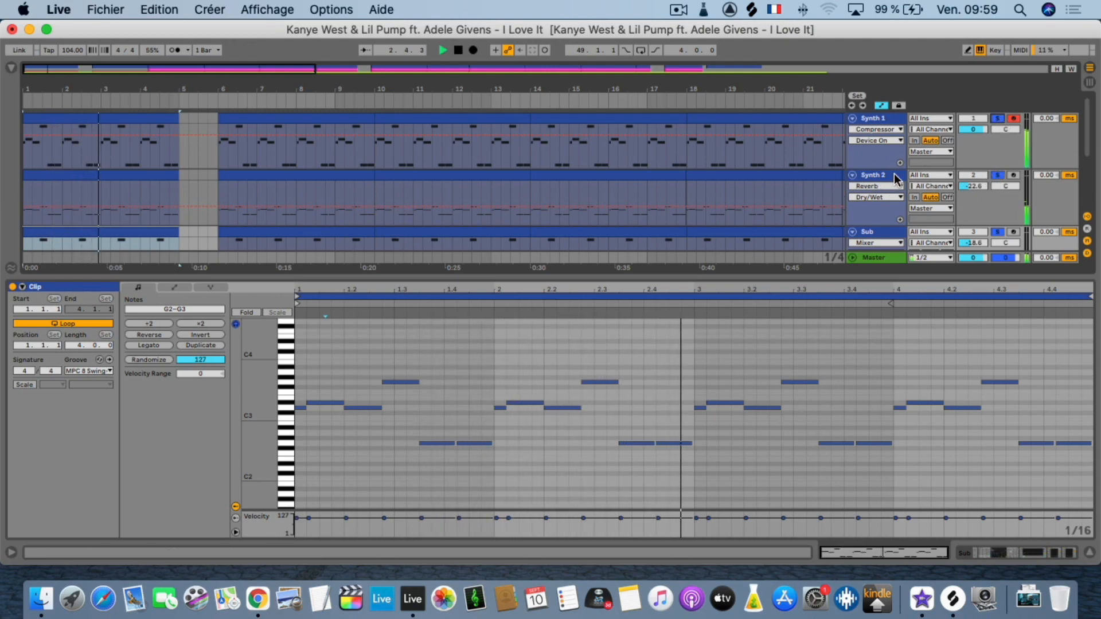
Unfold the Kick track, add it to the soloed tracks and show its device chain.
{"action": "left_click_drag", "start_coordinate": [776, 90], "coordinate": [776, 40]}
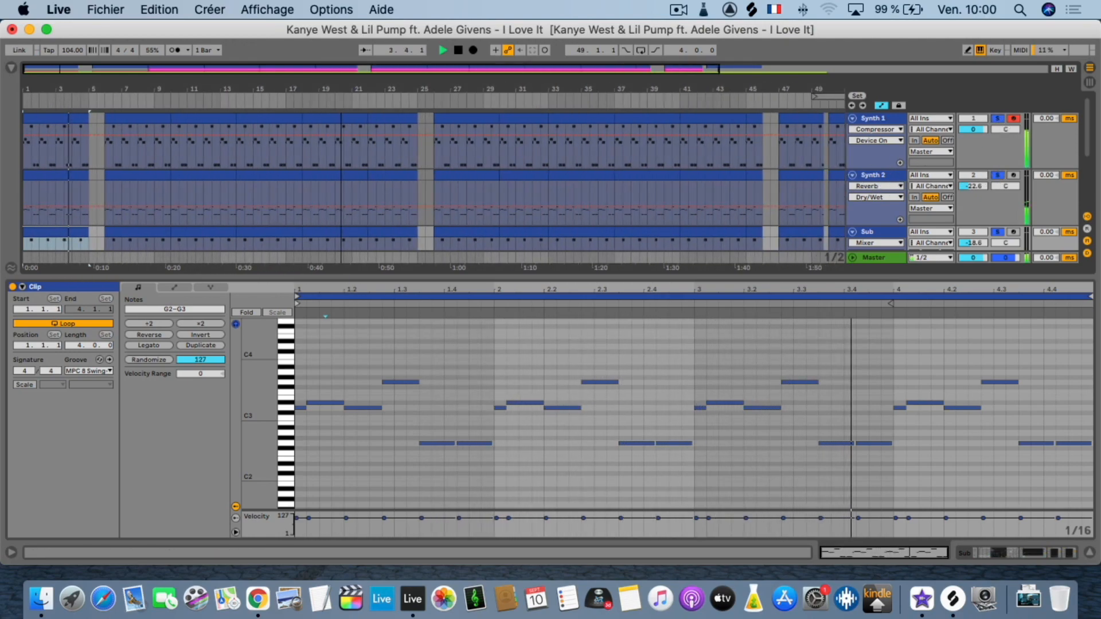
{"action": "left_click", "coordinate": [1089, 552]}
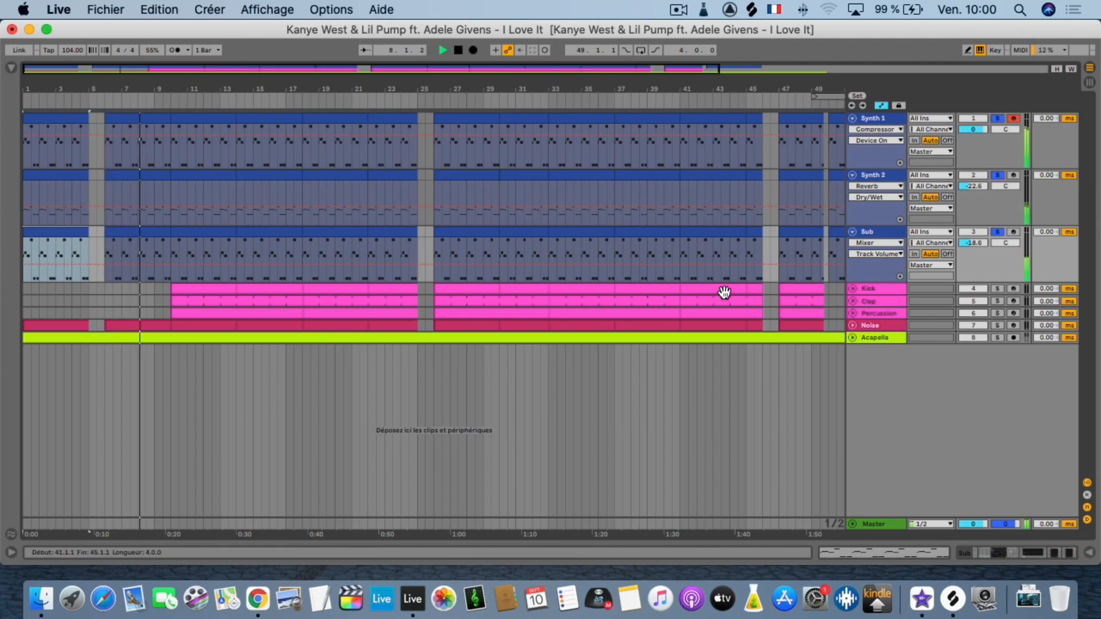
{"action": "left_click", "coordinate": [854, 287]}
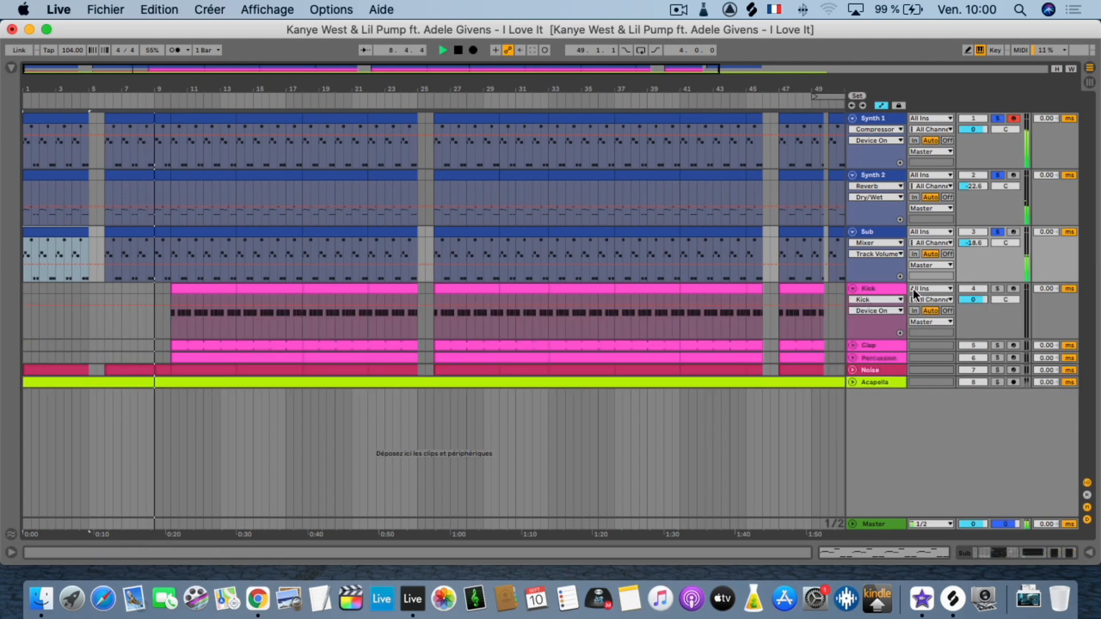
{"action": "left_click", "coordinate": [997, 288]}
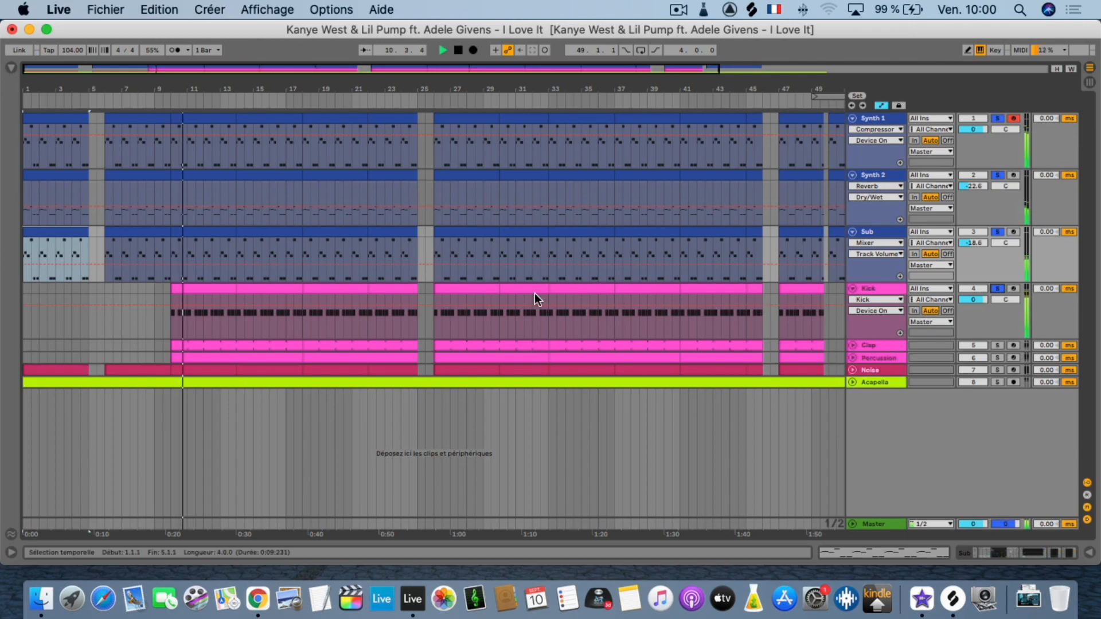
{"action": "left_click", "coordinate": [886, 287]}
{"action": "double_click", "coordinate": [886, 287]}
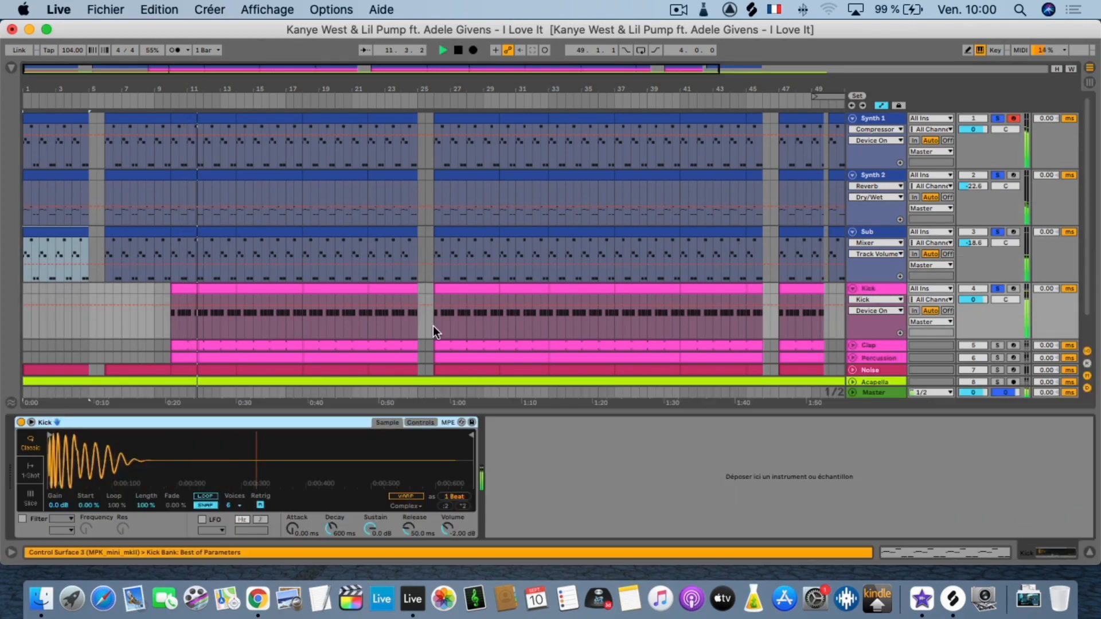
Reveal the Kick device's sample file in Finder and stop playback in Live.
{"action": "right_click", "coordinate": [89, 460]}
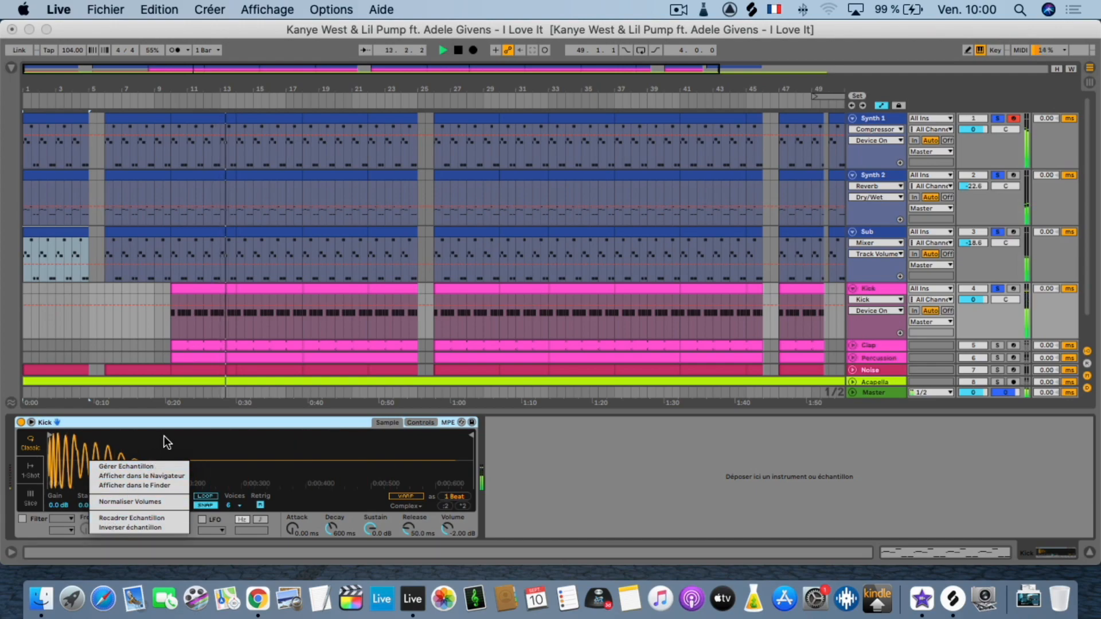
{"action": "left_click", "coordinate": [131, 484]}
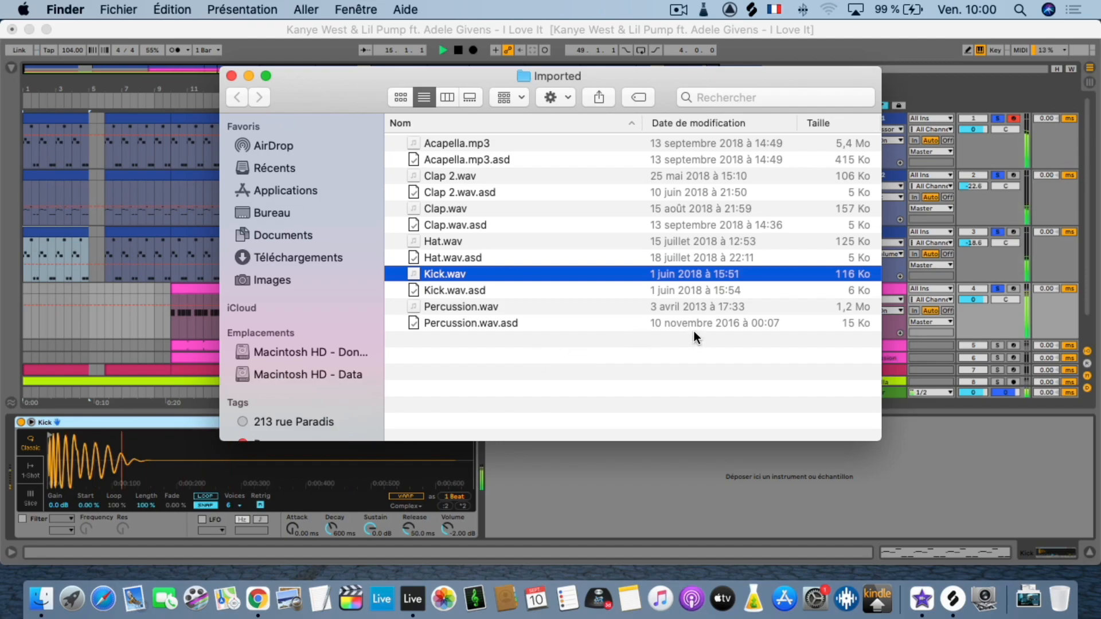
{"action": "key", "text": "space"}
{"action": "left_click", "coordinate": [845, 480]}
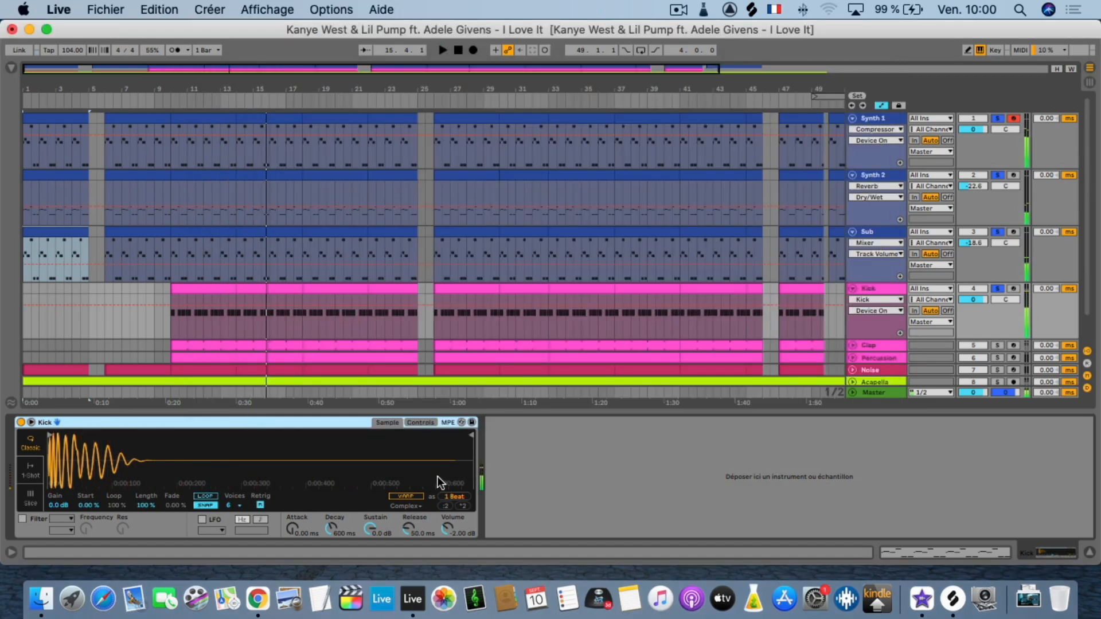
Switch to Finder and preview the sound of Kick.wav repeatedly with Quick Look.
{"action": "left_click", "coordinate": [41, 599]}
{"action": "key", "text": "space"}
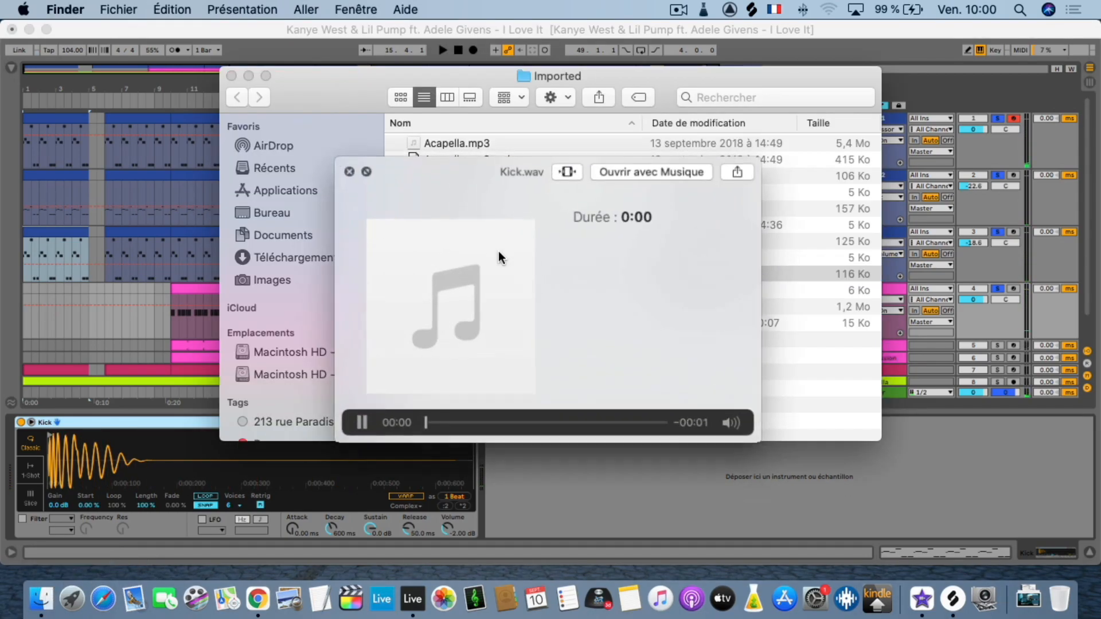
{"action": "key", "text": "space"}
{"action": "key", "text": "space"}
{"action": "key", "text": "space"}
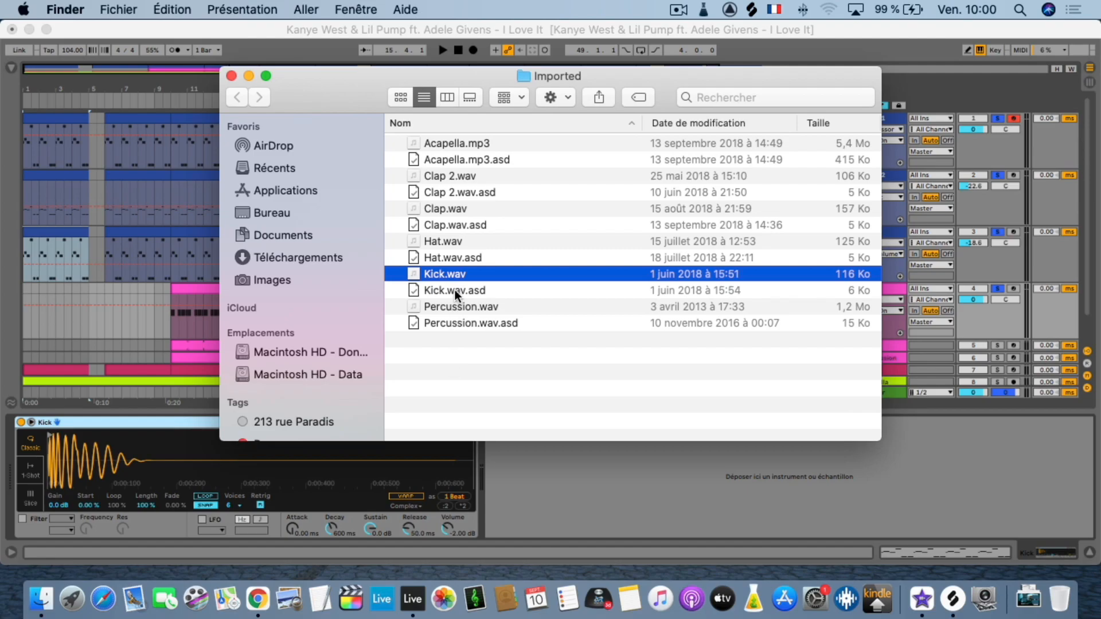
{"action": "key", "text": "space"}
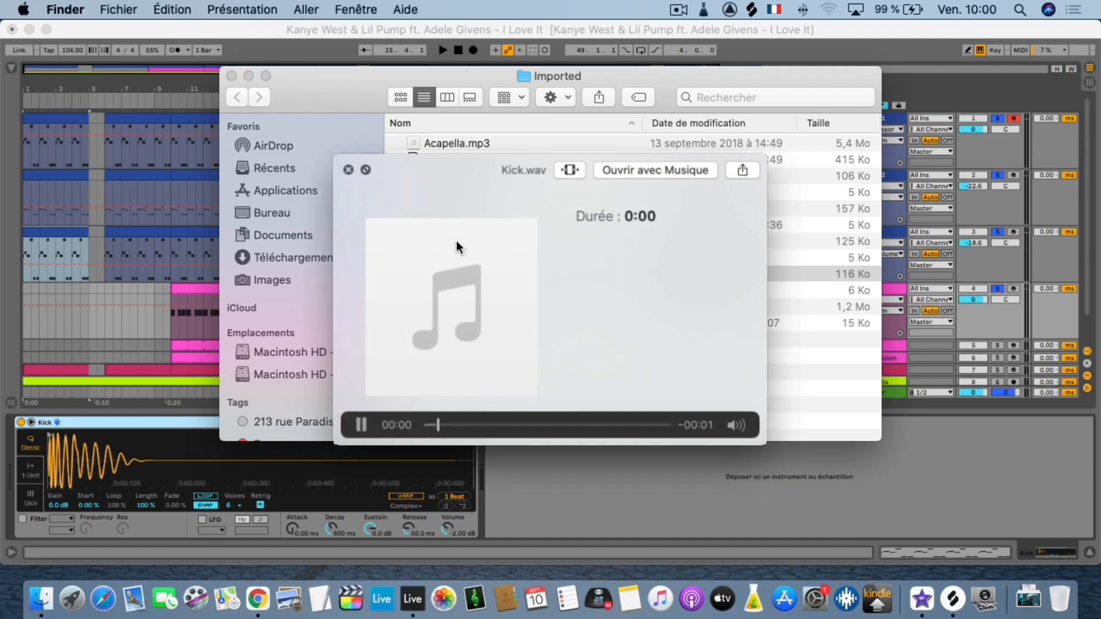
{"action": "key", "text": "space"}
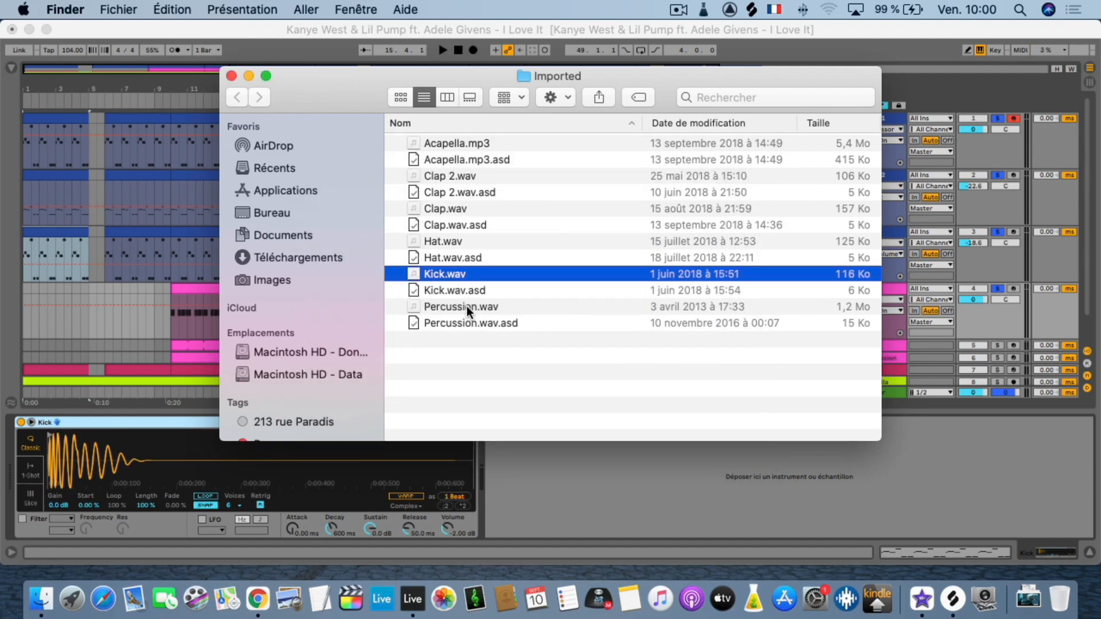
Preview Percussion.wav in the Imported folder with Quick Look and close the preview.
{"action": "left_click", "coordinate": [466, 305]}
{"action": "key", "text": "space"}
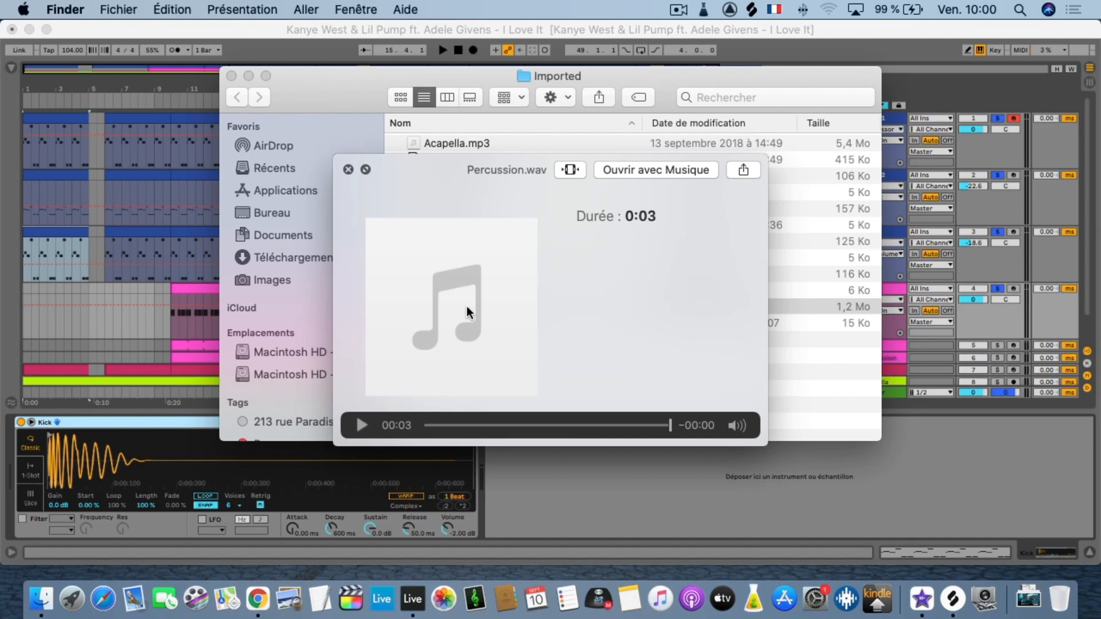
{"action": "key", "text": "space"}
Switch back to Live, unfold the Percussion track and play its first clip with only that track soloed.
{"action": "left_click", "coordinate": [909, 99]}
{"action": "scroll", "coordinate": [670, 301], "scroll_direction": "down", "scroll_amount": 2}
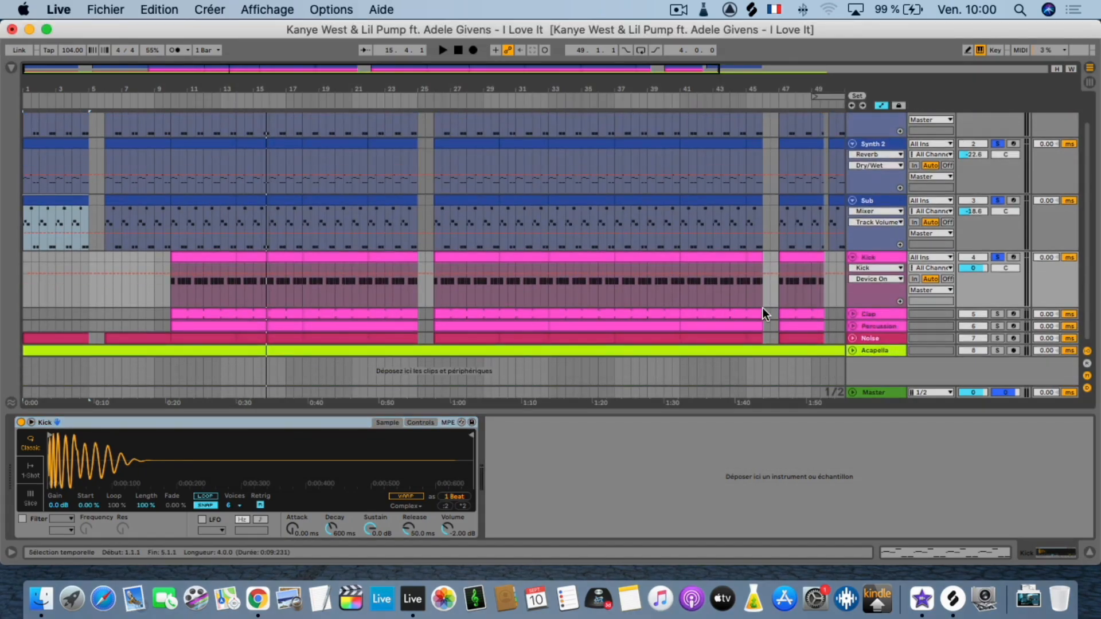
{"action": "left_click", "coordinate": [853, 326]}
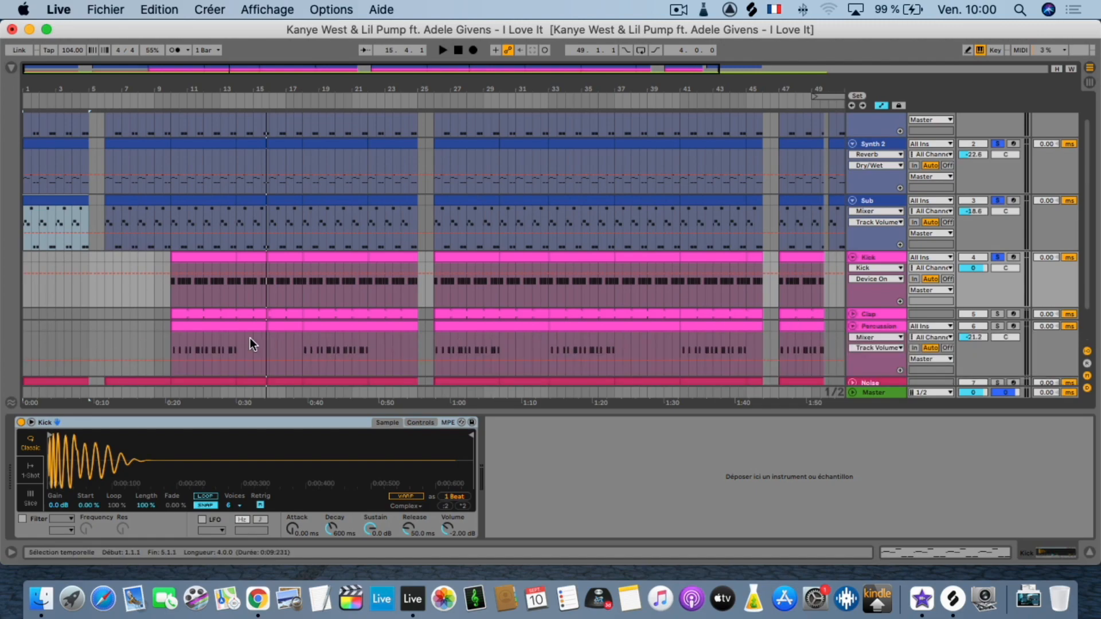
{"action": "left_click", "coordinate": [213, 328]}
{"action": "key", "text": "space"}
{"action": "left_click", "coordinate": [996, 325]}
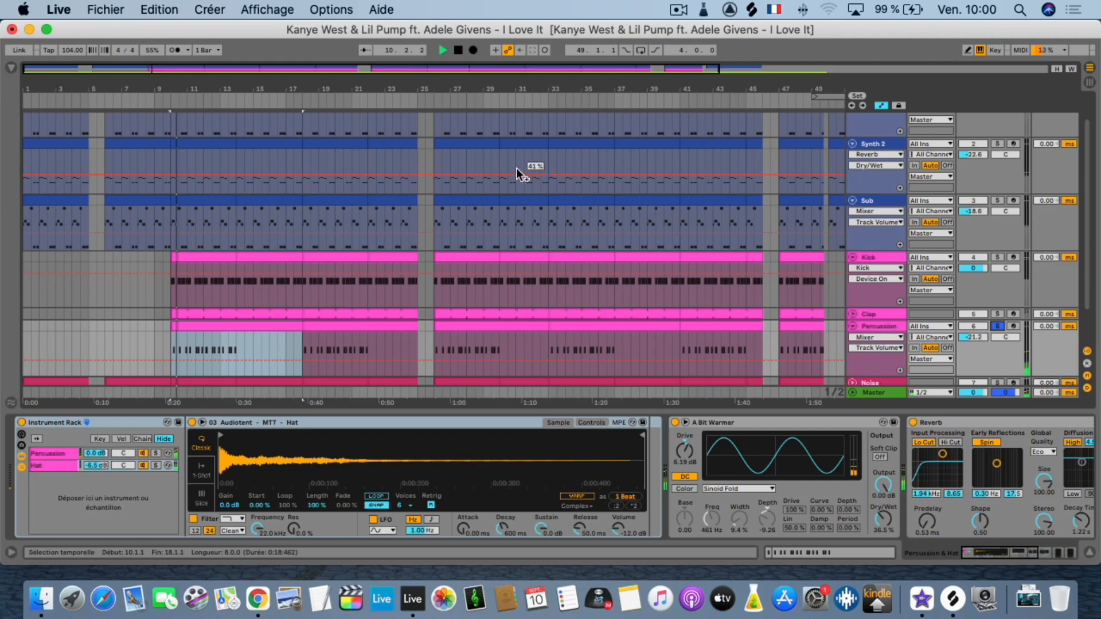
Examine the rhythm of the first Percussion clip from bar 10 and open its MIDI notes.
{"action": "left_click_drag", "start_coordinate": [228, 82], "coordinate": [225, 143]}
{"action": "left_click_drag", "start_coordinate": [269, 87], "coordinate": [269, 88]}
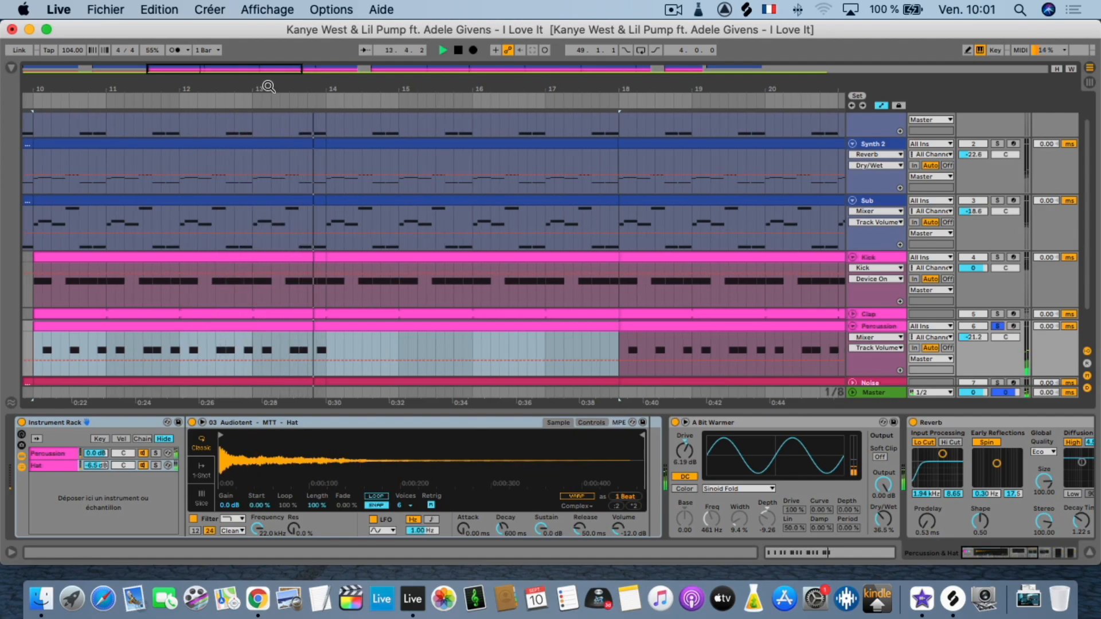
{"action": "double_click", "coordinate": [281, 326]}
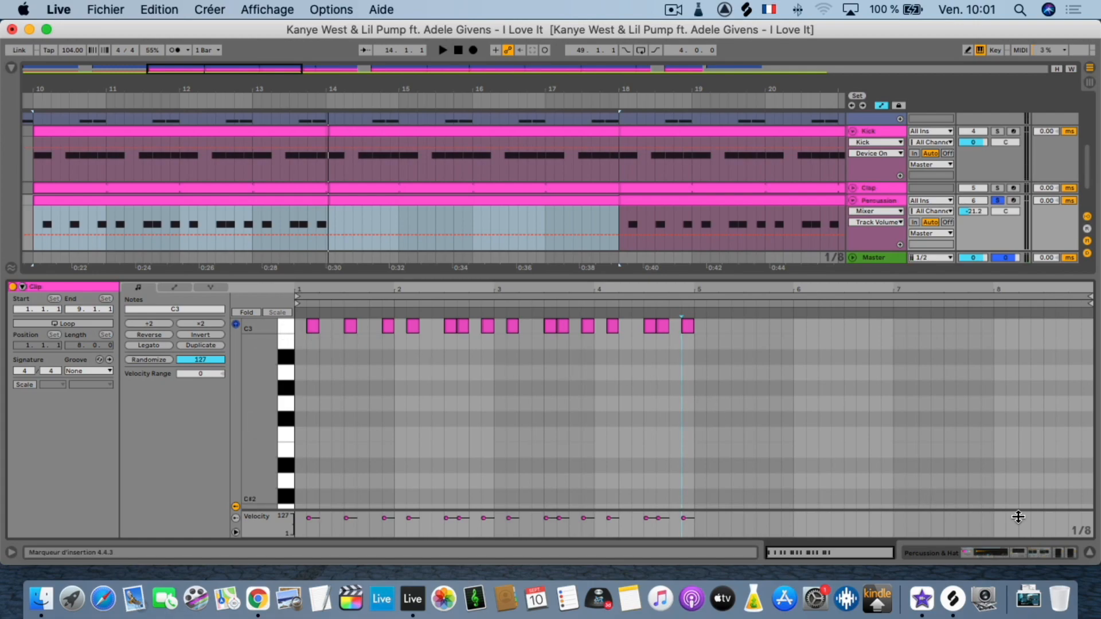
Hide the clip's note editor and replay the first Percussion clip from bar 10.
{"action": "left_click", "coordinate": [1091, 553]}
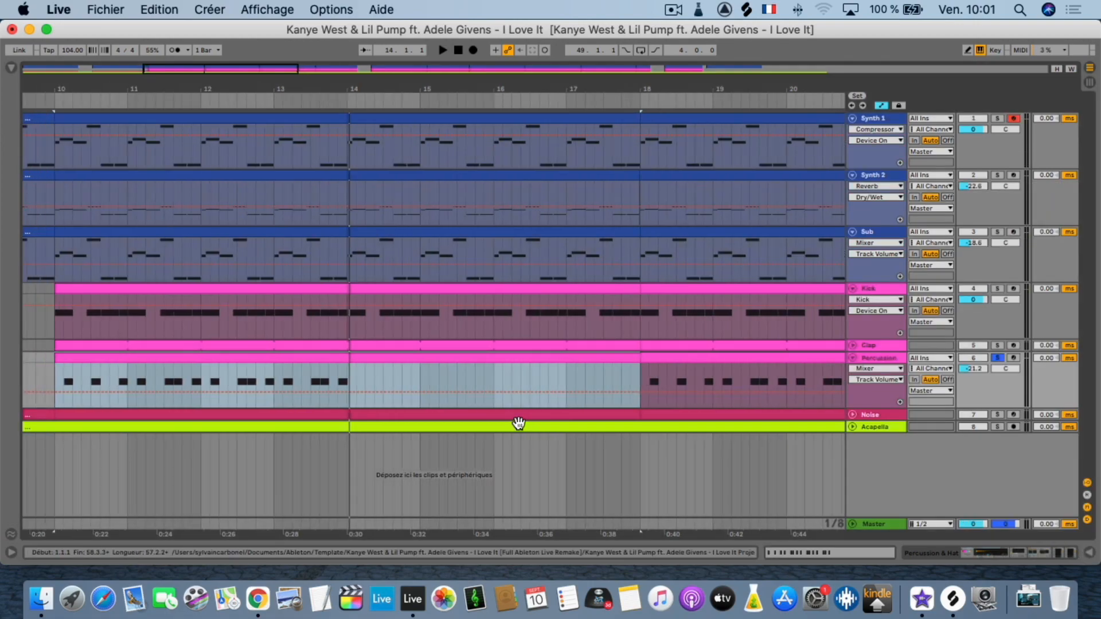
{"action": "left_click", "coordinate": [477, 356]}
{"action": "key", "text": "space"}
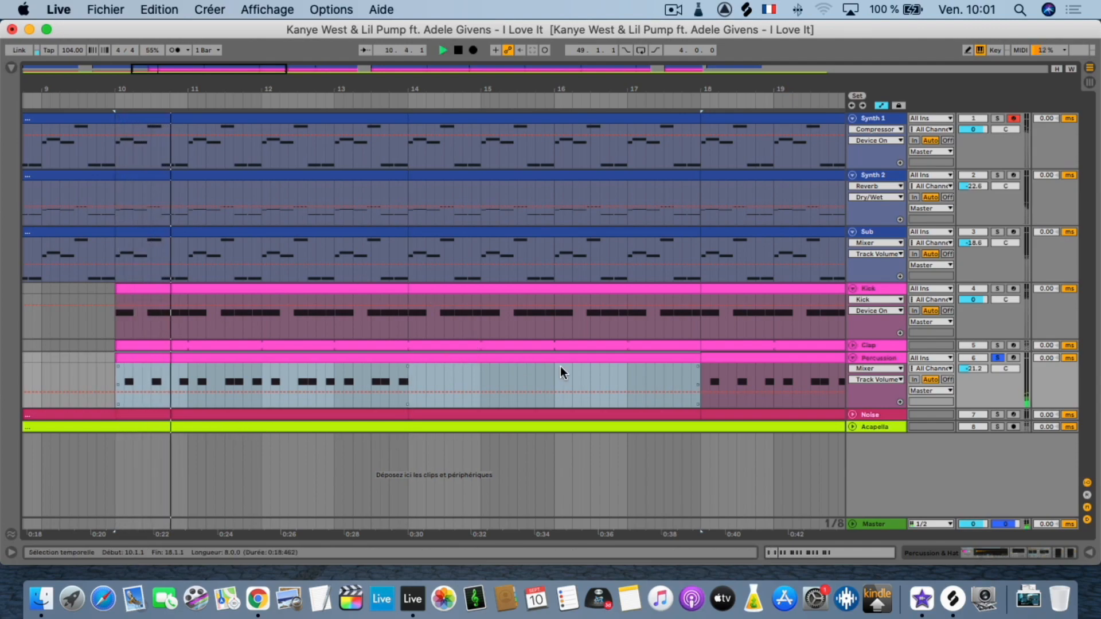
Solo only the Clap track during playback and show its instrument rack and EQ Eight.
{"action": "left_click", "coordinate": [998, 345]}
{"action": "double_click", "coordinate": [882, 345]}
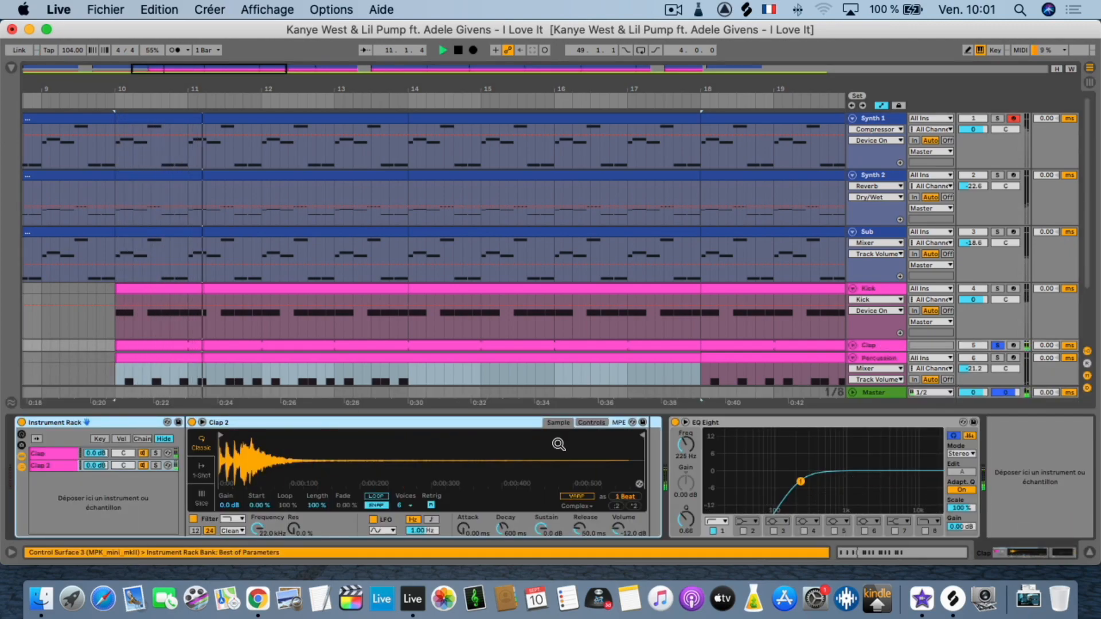
Stop playback, reveal the Clap 2 sample in Finder, preview Clap 2.wav and minimize the Finder window.
{"action": "key", "text": "space"}
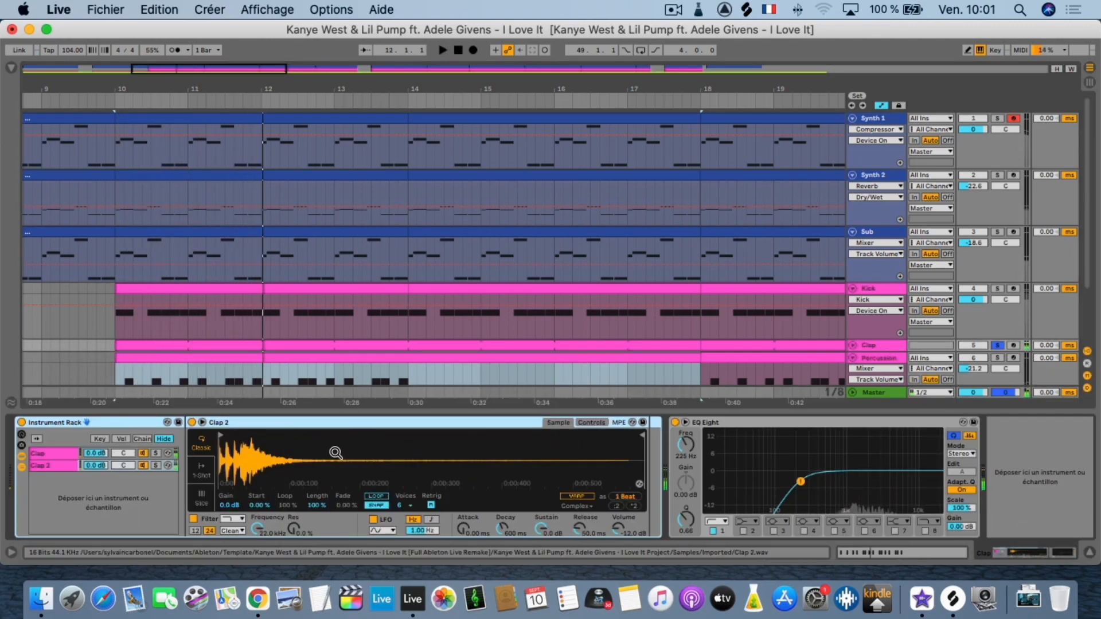
{"action": "right_click", "coordinate": [300, 453]}
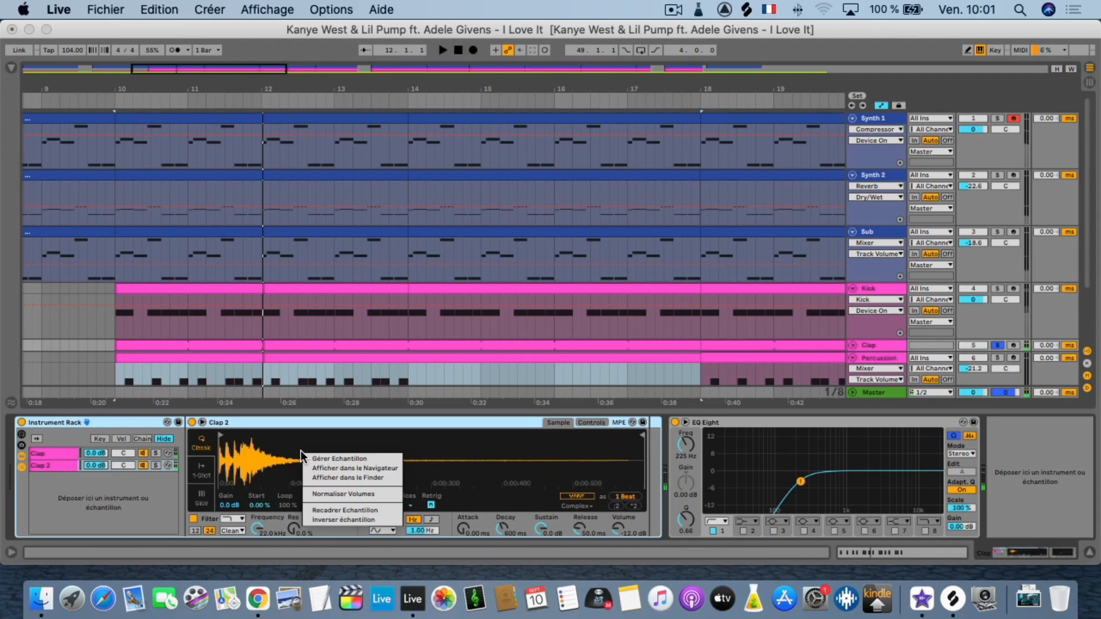
{"action": "left_click", "coordinate": [346, 477]}
{"action": "key", "text": "space"}
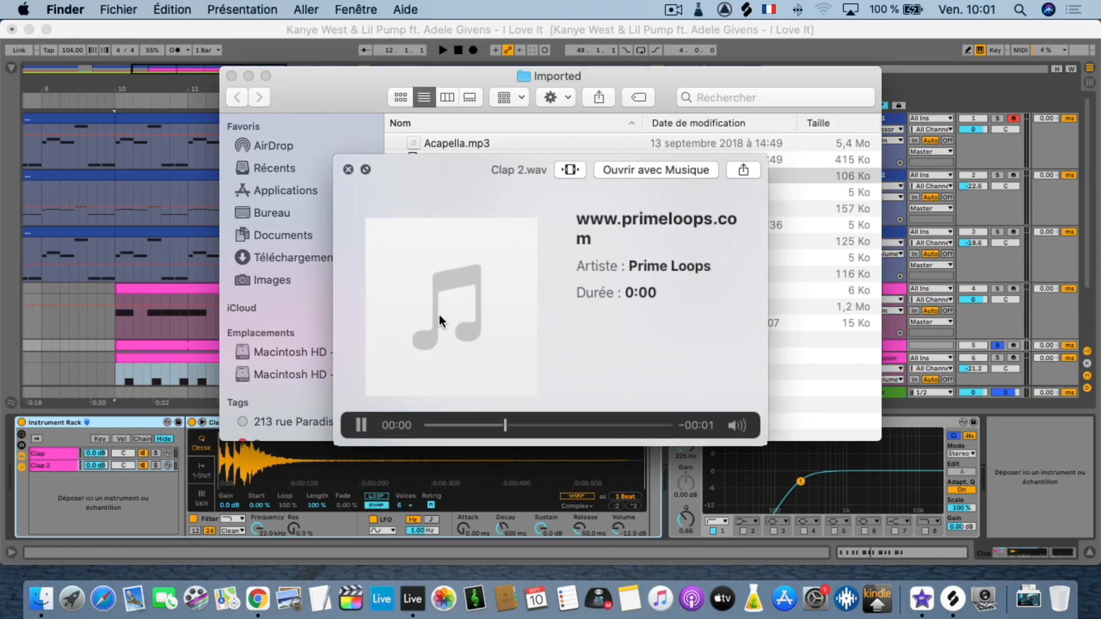
{"action": "key", "text": "space"}
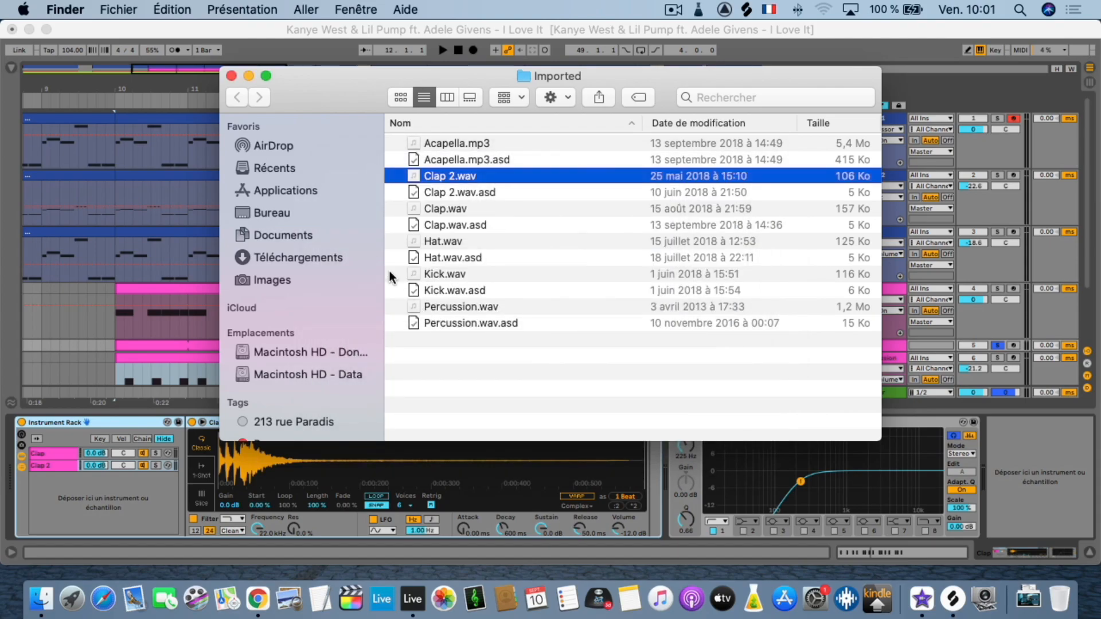
{"action": "left_click", "coordinate": [246, 76]}
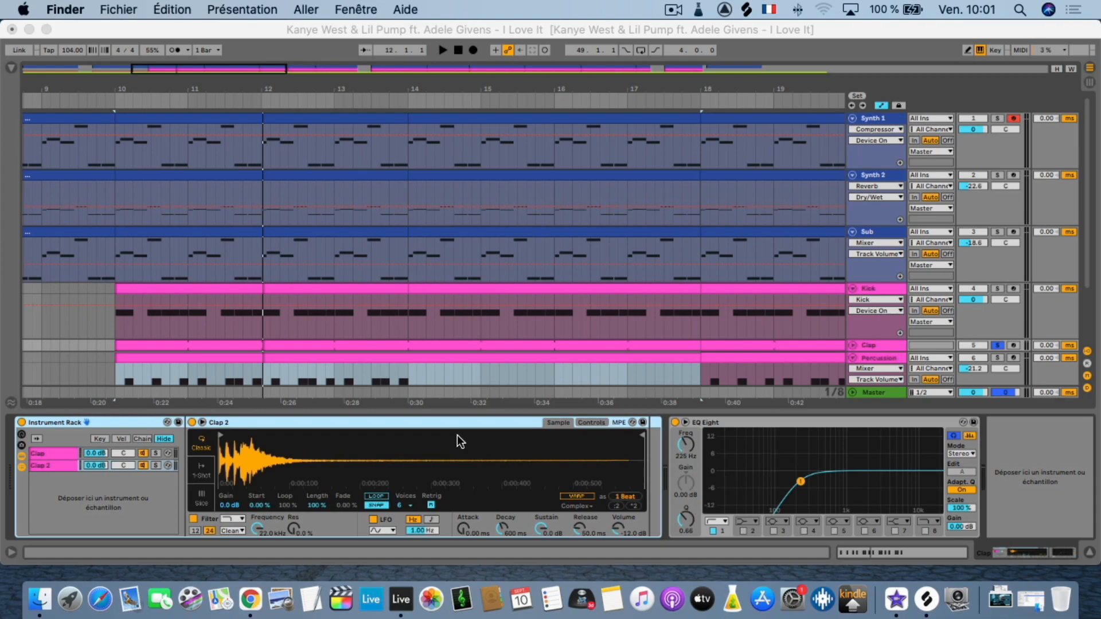
Return to Live and play from bar 10 with the Percussion and Kick tracks soloed alongside Clap.
{"action": "left_click", "coordinate": [629, 289]}
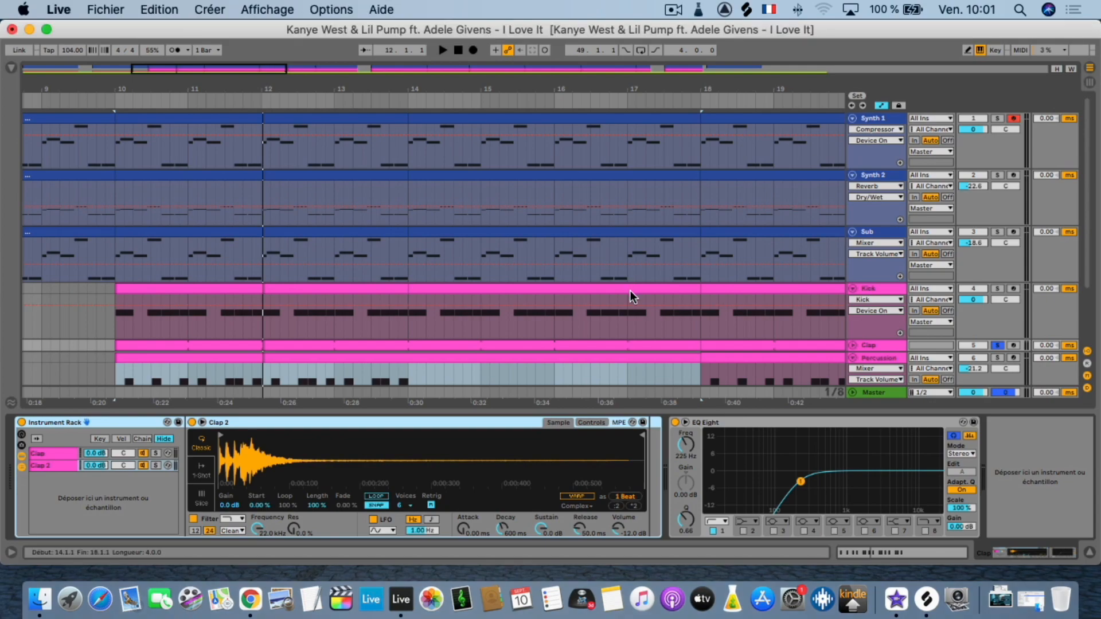
{"action": "scroll", "coordinate": [641, 307], "scroll_direction": "down", "scroll_amount": 3}
{"action": "key", "text": "space"}
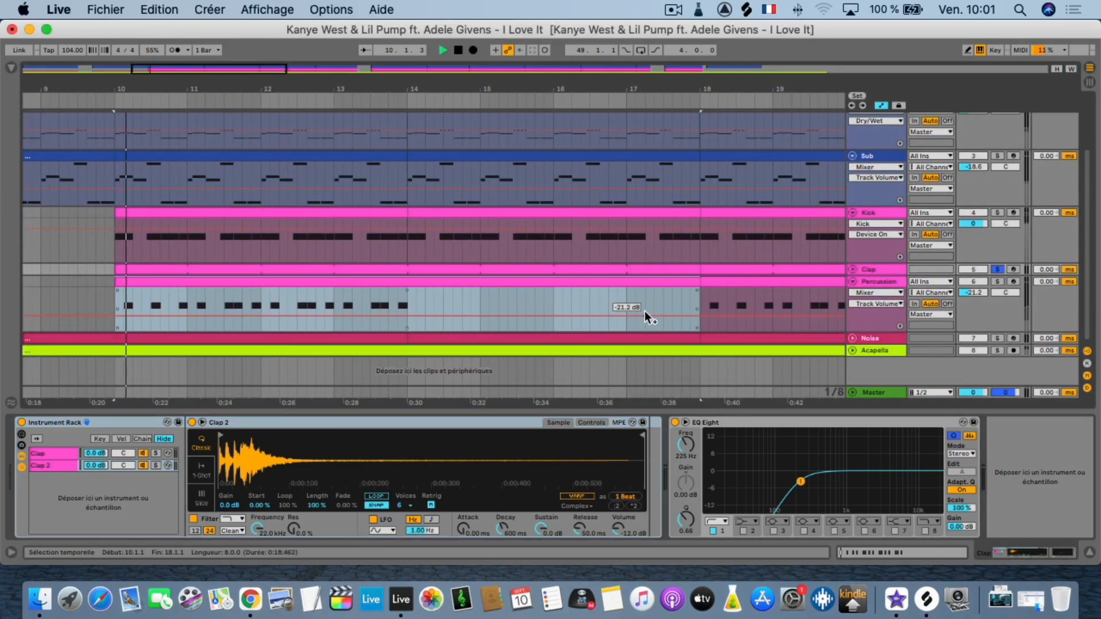
{"action": "left_click", "coordinate": [997, 281]}
{"action": "left_click", "coordinate": [997, 213]}
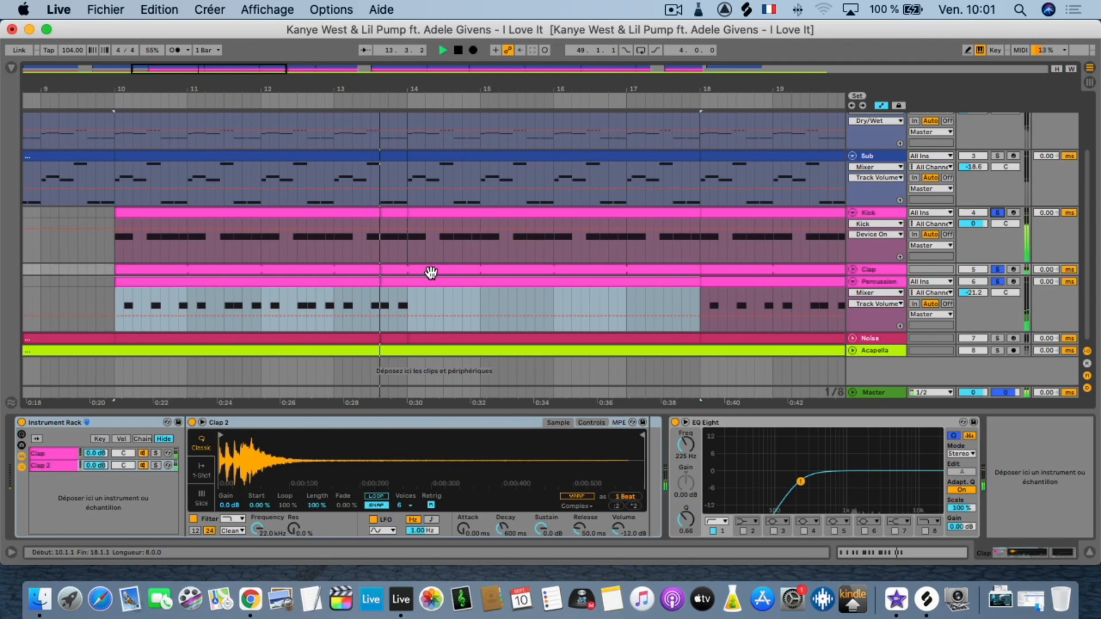
Open the MIDI notes of the Kick clip starting at bar 10, examine the pattern and hide the editor.
{"action": "left_click", "coordinate": [411, 211]}
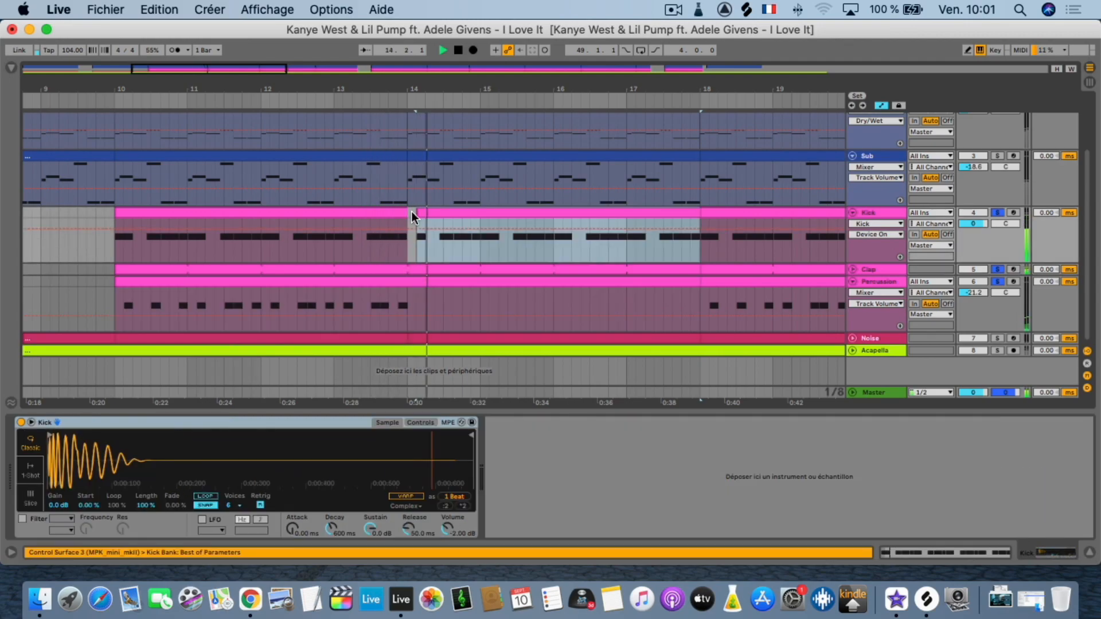
{"action": "double_click", "coordinate": [366, 216]}
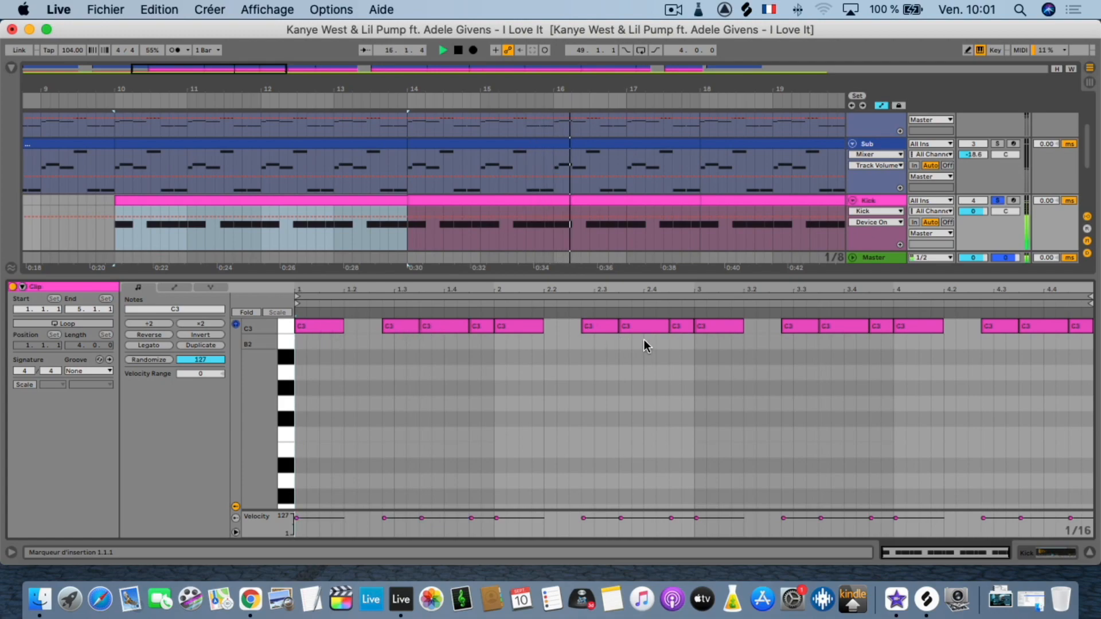
{"action": "left_click", "coordinate": [1088, 552]}
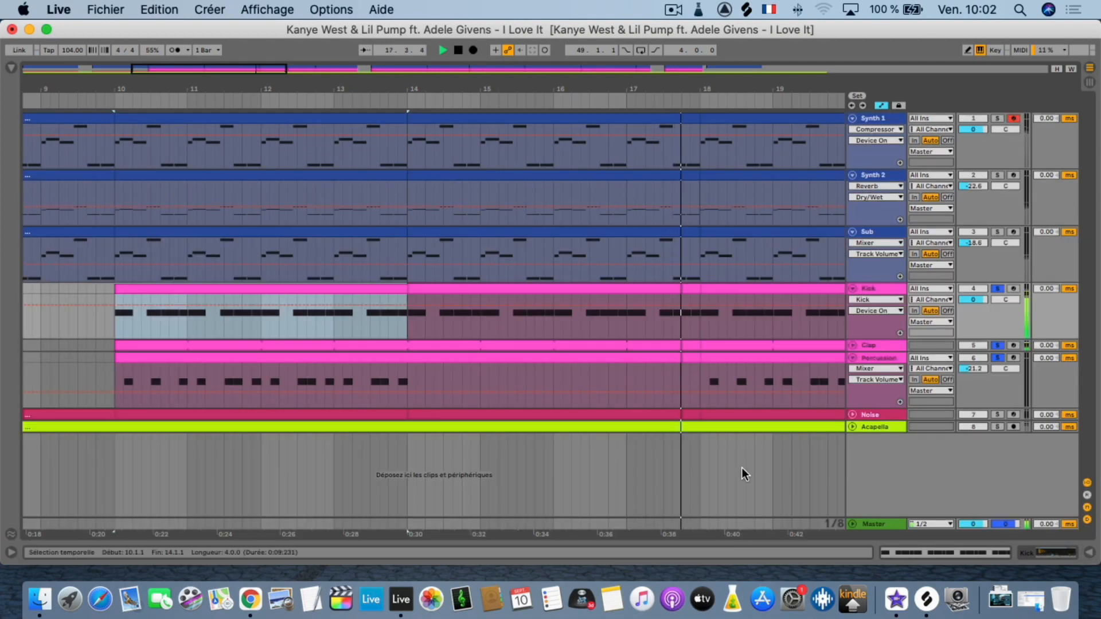
Unfold the Clap track and examine the MIDI notes of the first Clap clip and the first Percussion clip.
{"action": "left_click", "coordinate": [852, 345]}
{"action": "double_click", "coordinate": [394, 345]}
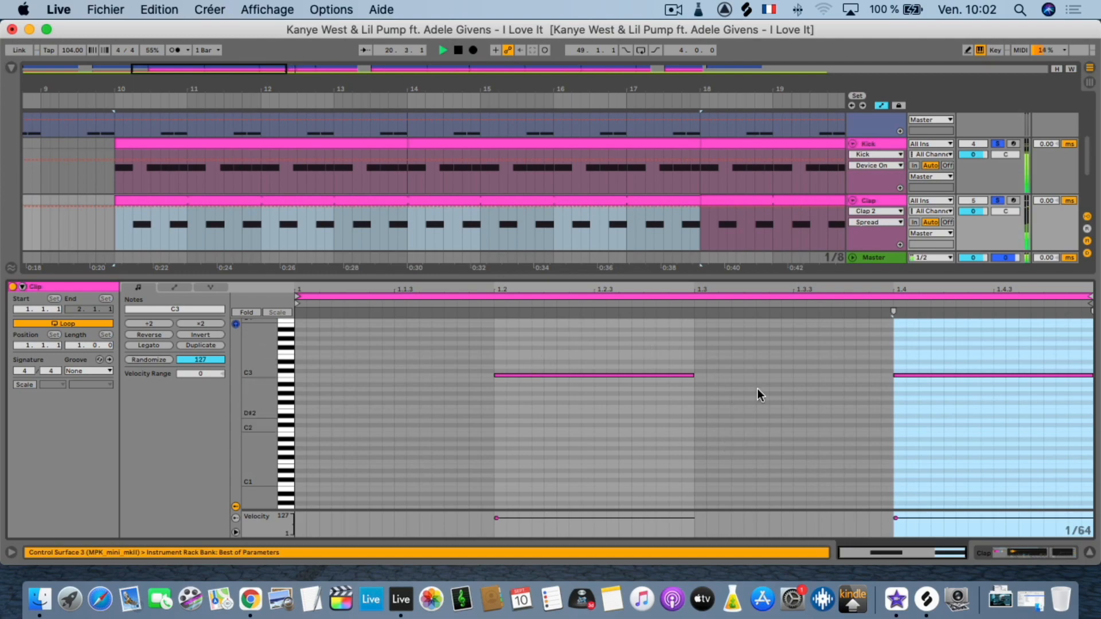
{"action": "left_click", "coordinate": [1088, 553]}
{"action": "double_click", "coordinate": [388, 405]}
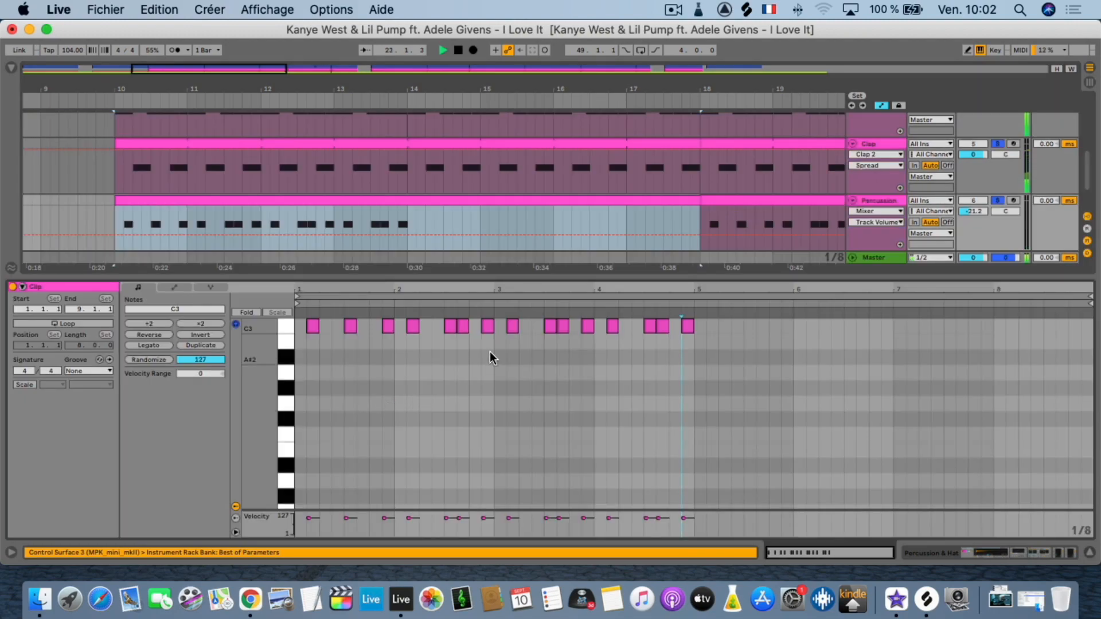
{"action": "left_click", "coordinate": [1088, 553]}
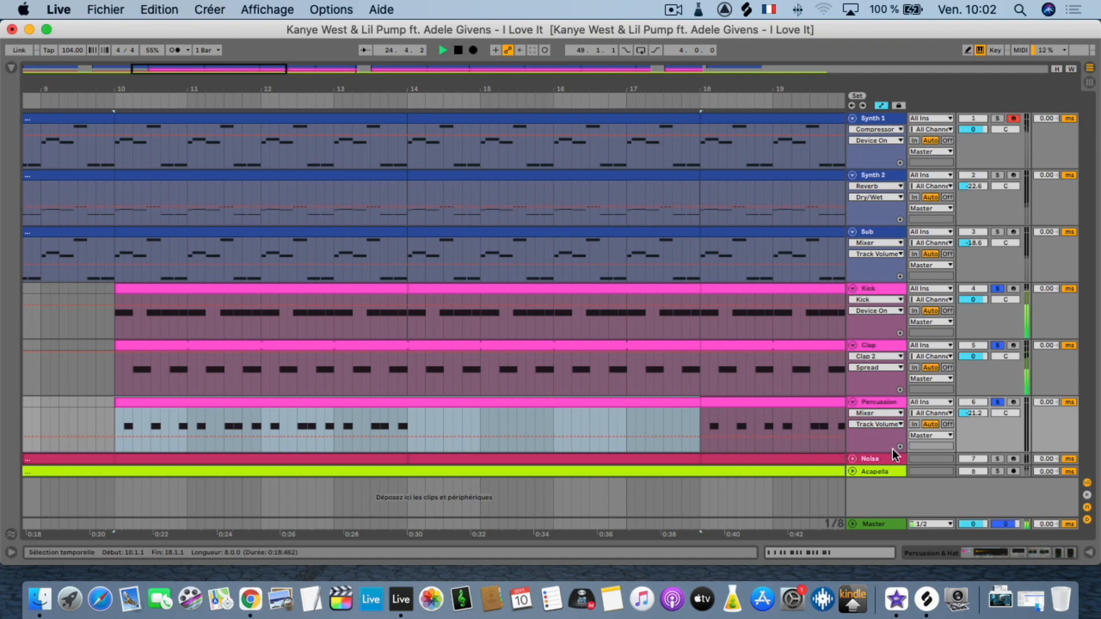
Add the Noise and Sub tracks to the solo, restart playback from bar 10 and unfold the Noise track.
{"action": "left_click", "coordinate": [994, 458]}
{"action": "key", "text": "space"}
{"action": "key", "text": "space"}
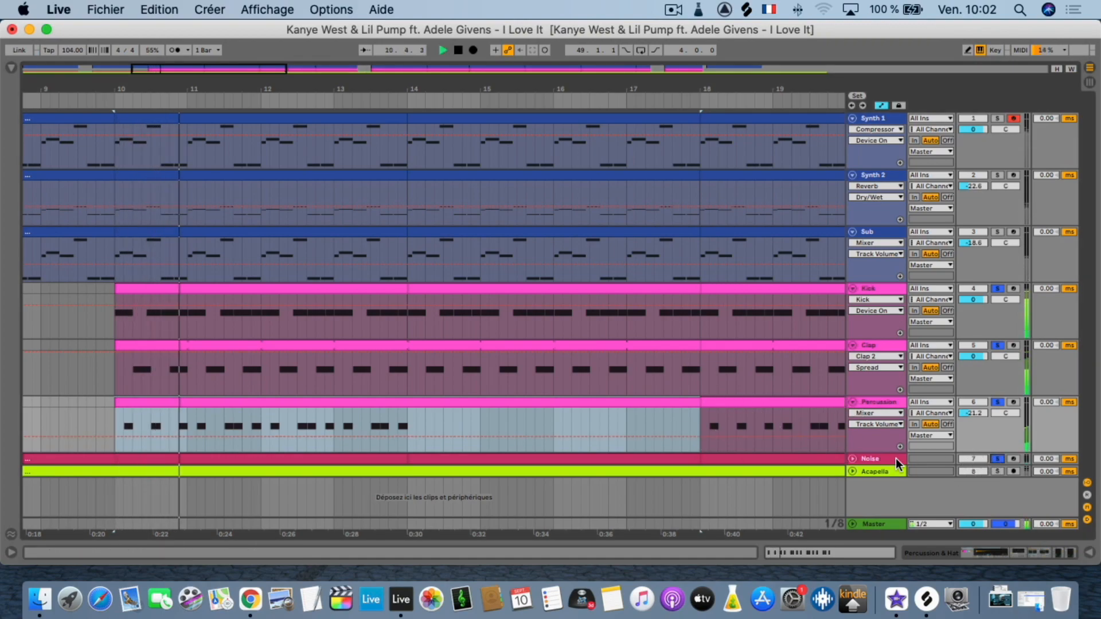
{"action": "left_click", "coordinate": [852, 458]}
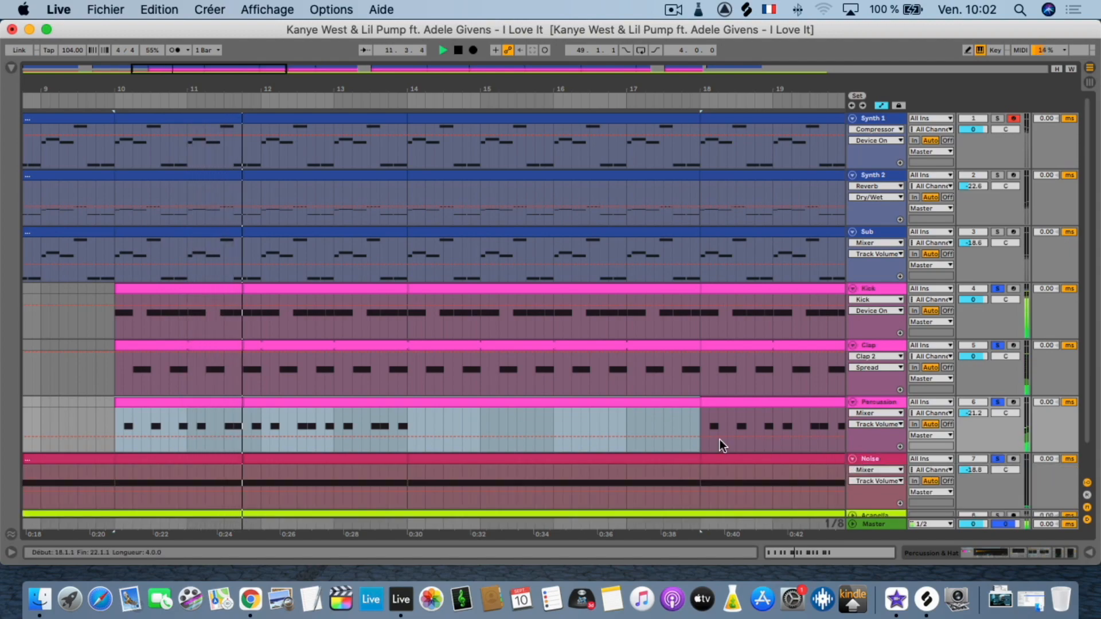
{"action": "scroll", "coordinate": [666, 434], "scroll_direction": "down", "scroll_amount": 2}
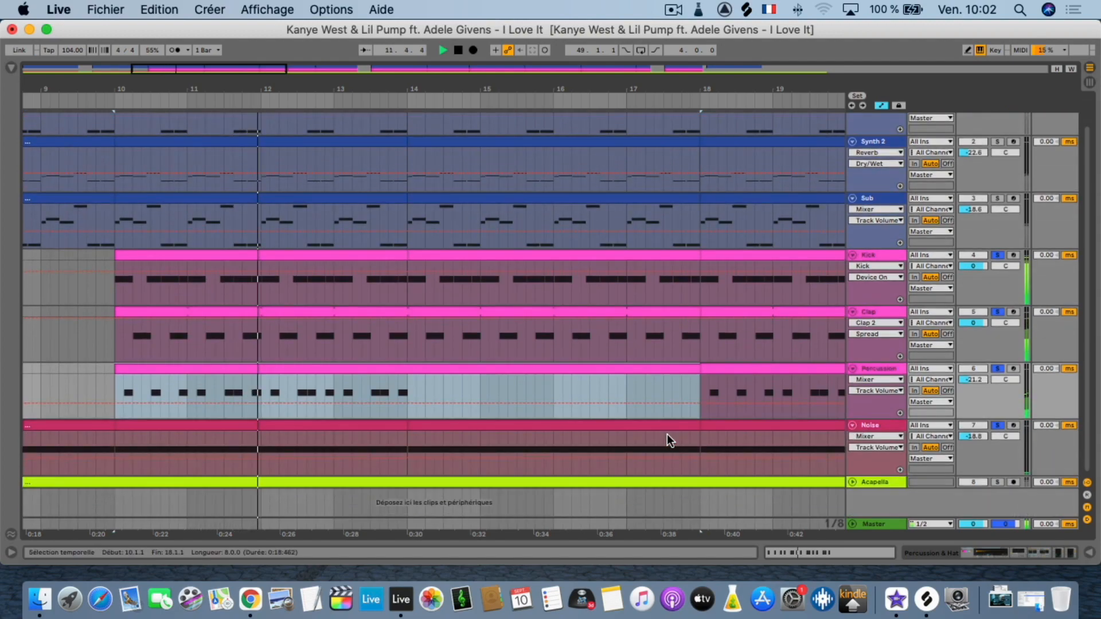
{"action": "left_click", "coordinate": [997, 198]}
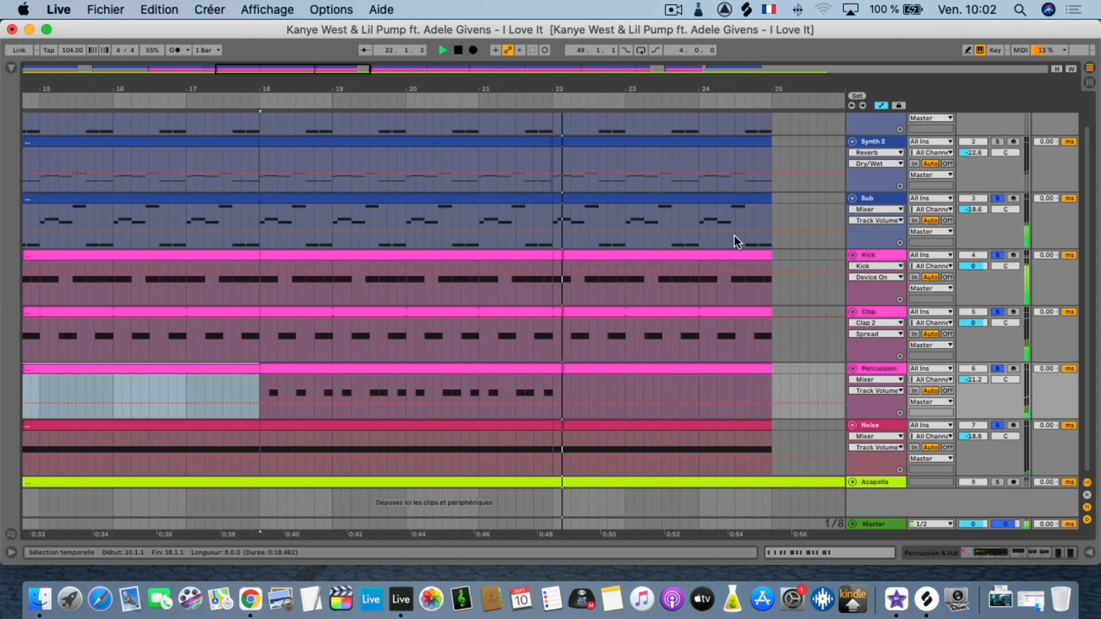
Restart playback from the Sub clip at bar 6 with only the Acapella track soloed.
{"action": "scroll", "coordinate": [579, 232], "scroll_direction": "left", "scroll_amount": 10}
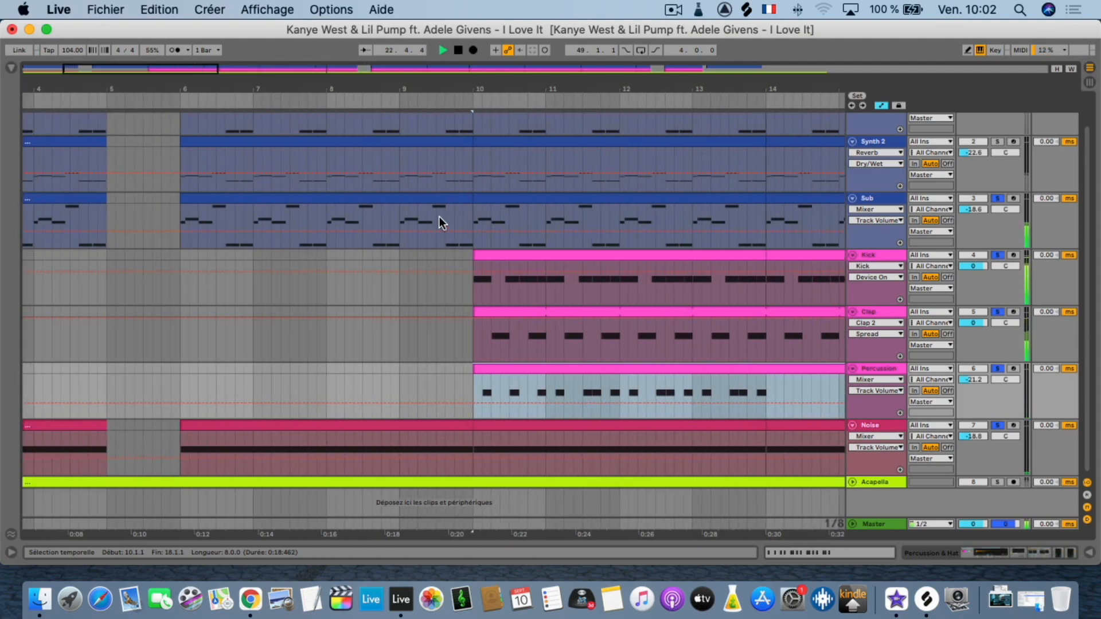
{"action": "left_click", "coordinate": [476, 225]}
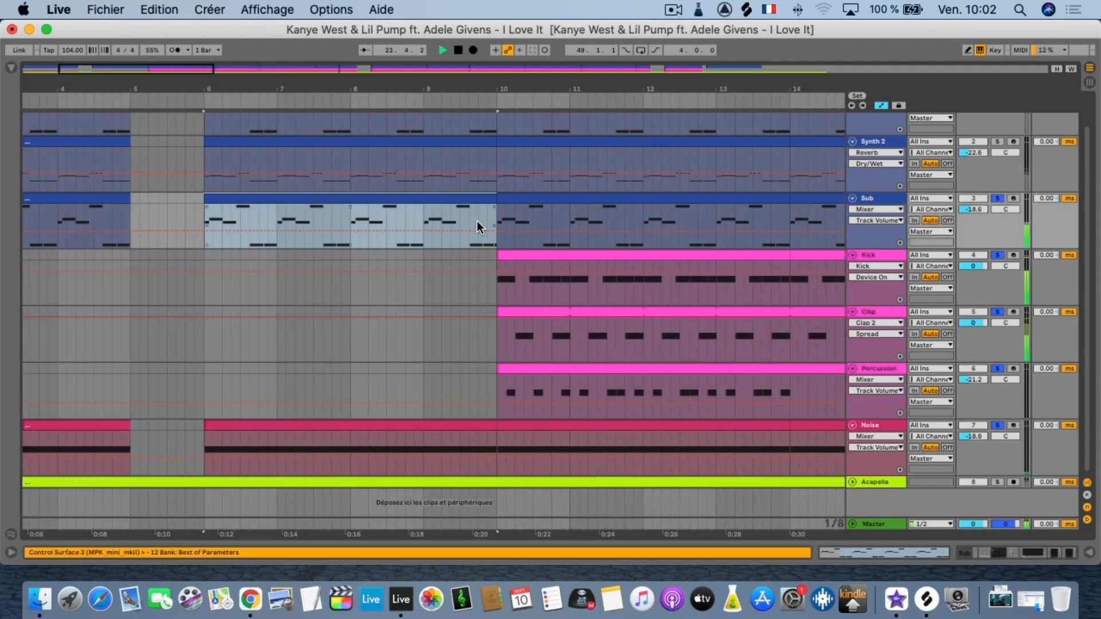
{"action": "key", "text": "space"}
{"action": "key", "text": "space"}
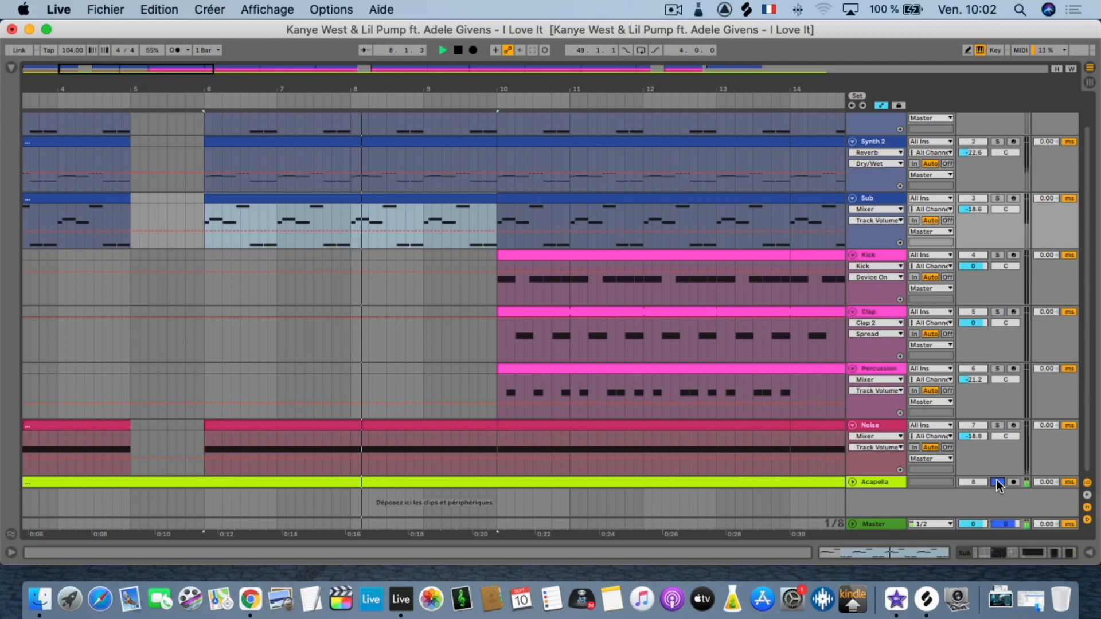
Unsolo the Acapella track to hear the full mix across a wider view of the arrangement, and solo it again.
{"action": "left_click", "coordinate": [996, 482]}
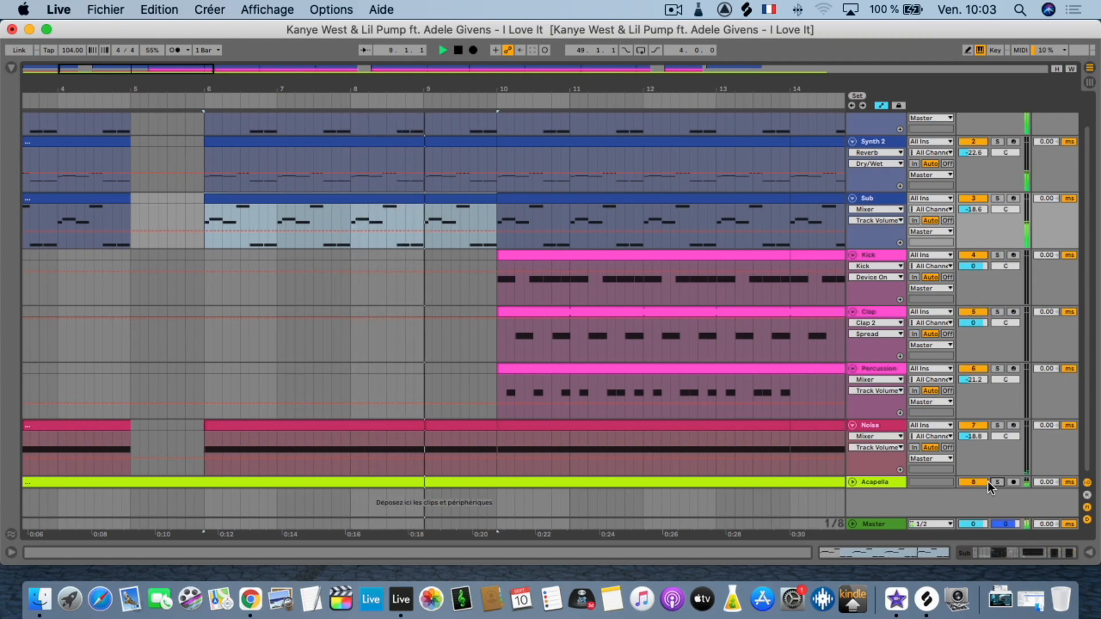
{"action": "left_click_drag", "start_coordinate": [596, 88], "coordinate": [295, 88]}
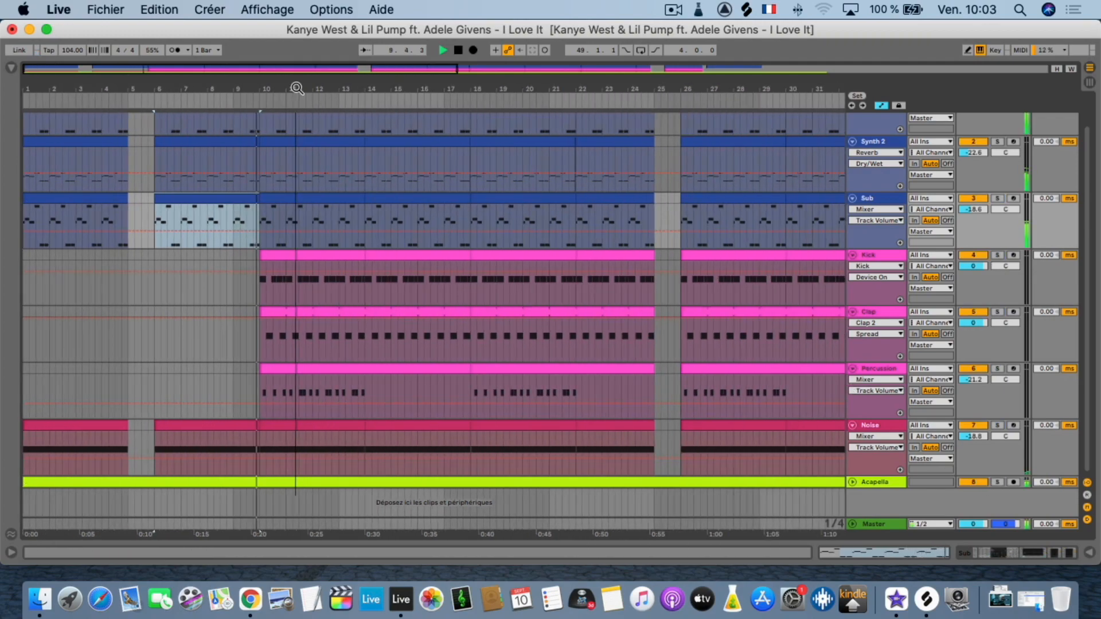
{"action": "left_click", "coordinate": [999, 482]}
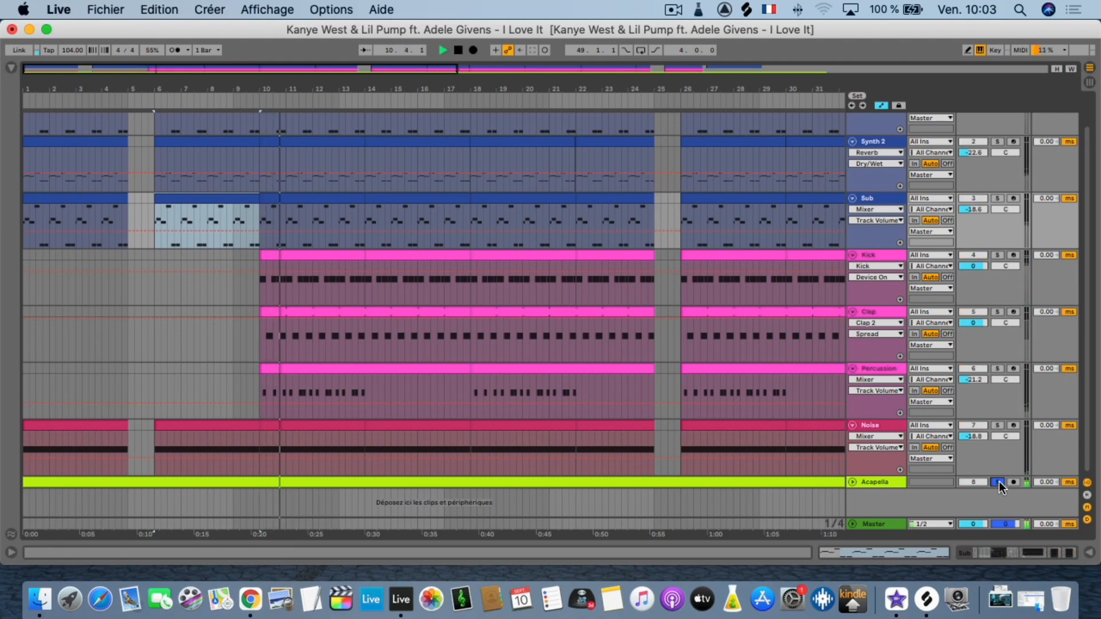
Show the Acapella track's device chain, unfold the track to examine its waveform and fold it again.
{"action": "double_click", "coordinate": [889, 483]}
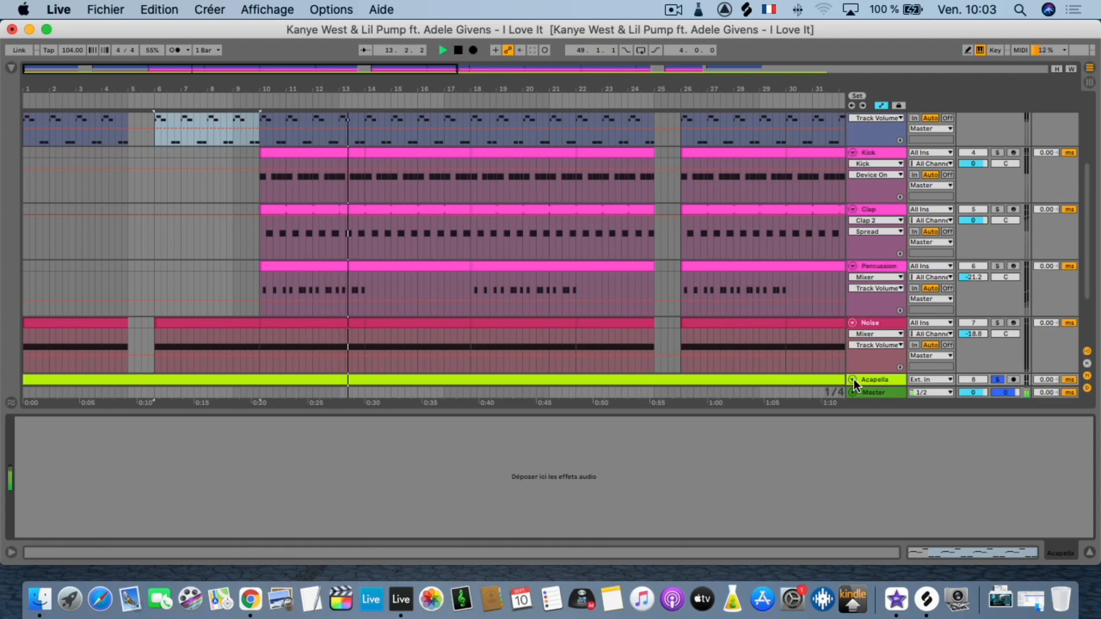
{"action": "scroll", "coordinate": [611, 326], "scroll_direction": "down", "scroll_amount": 2}
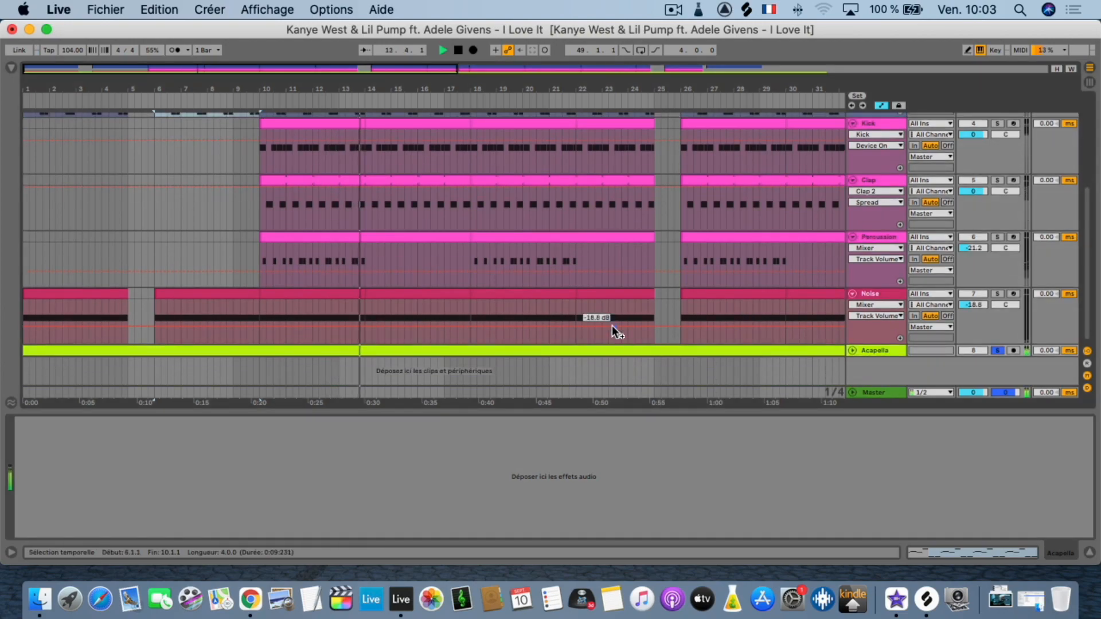
{"action": "left_click", "coordinate": [853, 350]}
{"action": "scroll", "coordinate": [602, 328], "scroll_direction": "down", "scroll_amount": 4}
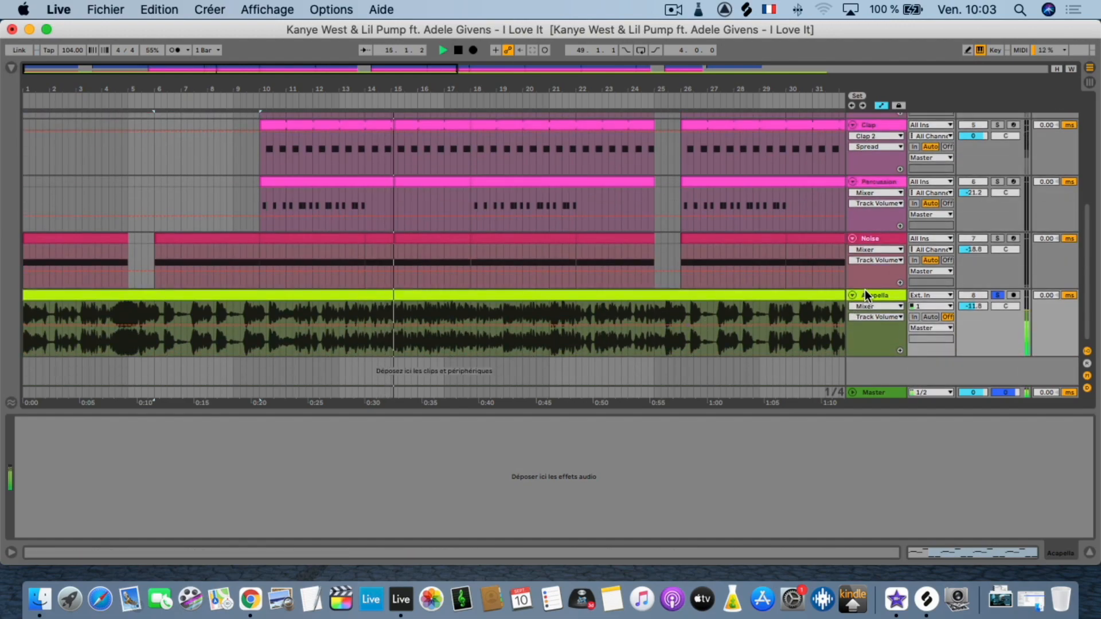
{"action": "left_click", "coordinate": [864, 294]}
{"action": "left_click", "coordinate": [789, 305]}
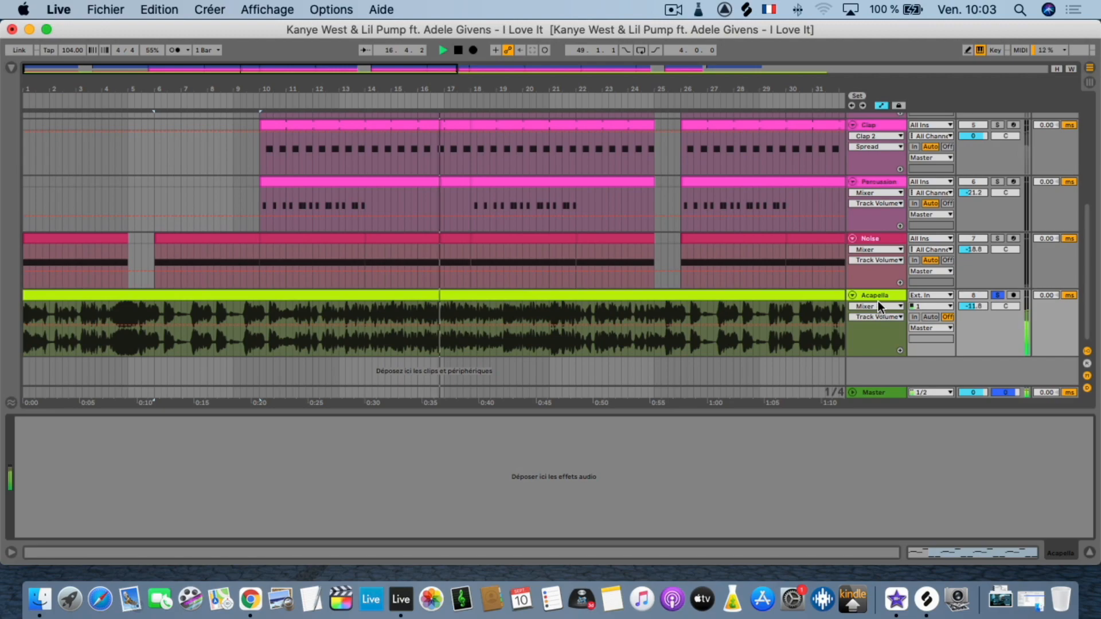
{"action": "left_click", "coordinate": [854, 294]}
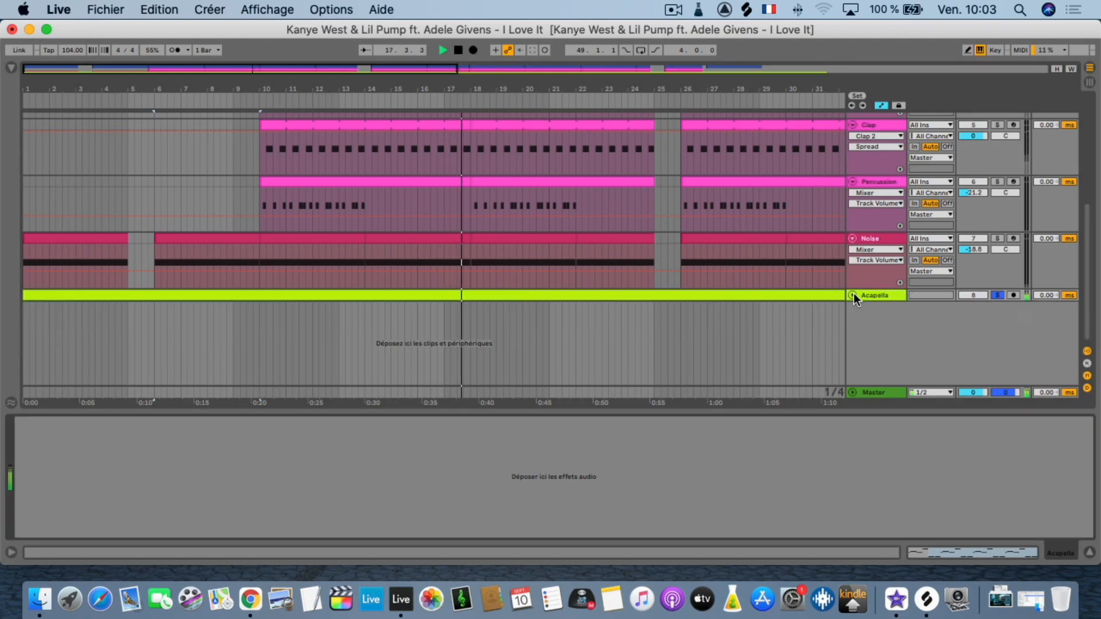
Unsolo the Acapella track so every track plays, and show the Synth 1 track's device chain.
{"action": "left_click", "coordinate": [996, 294]}
{"action": "scroll", "coordinate": [862, 283], "scroll_direction": "up", "scroll_amount": 5}
{"action": "scroll", "coordinate": [863, 284], "scroll_direction": "up", "scroll_amount": 1}
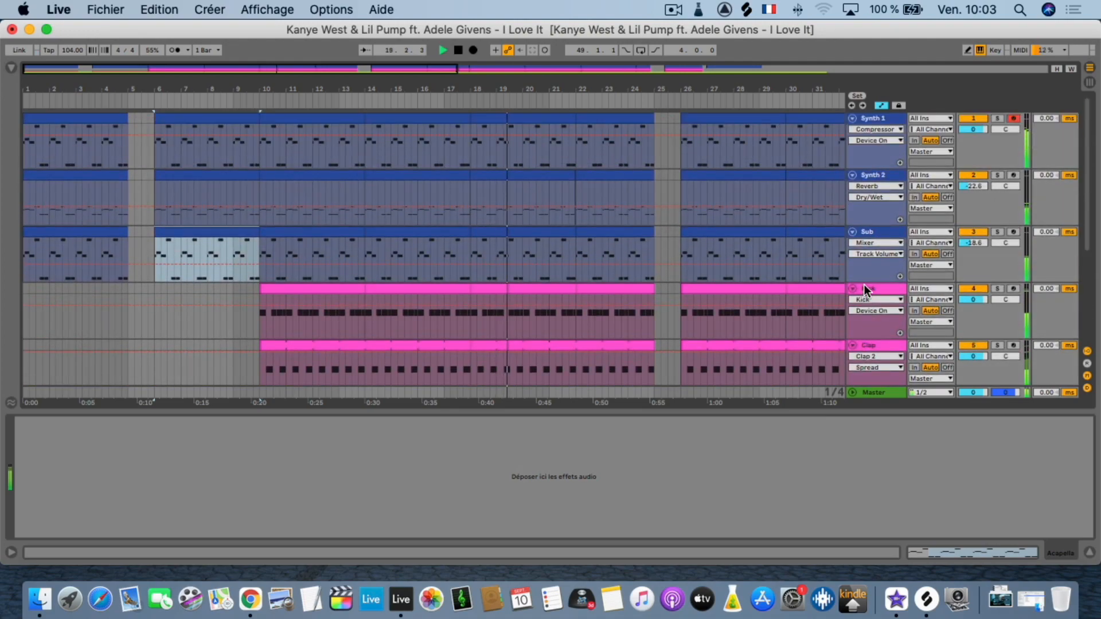
{"action": "left_click", "coordinate": [877, 118]}
{"action": "left_click", "coordinate": [877, 118]}
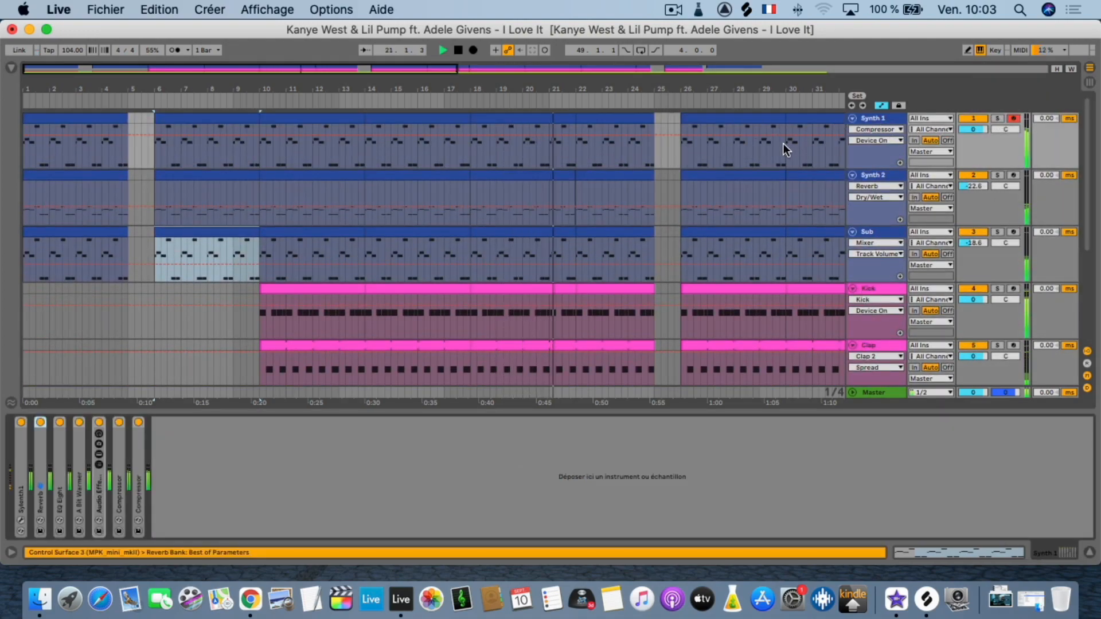
Examine the rest of the arrangement through its final section during playback, and check the Acapella track once more.
{"action": "left_click", "coordinate": [773, 121]}
{"action": "scroll", "coordinate": [773, 120], "scroll_direction": "right", "scroll_amount": 10}
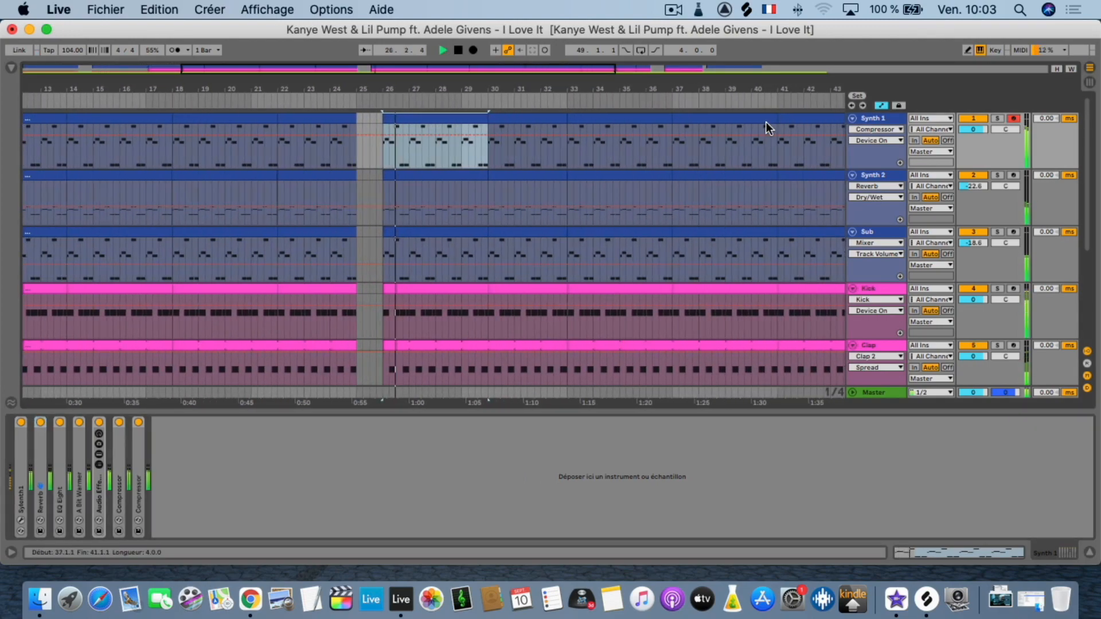
{"action": "left_click", "coordinate": [321, 146]}
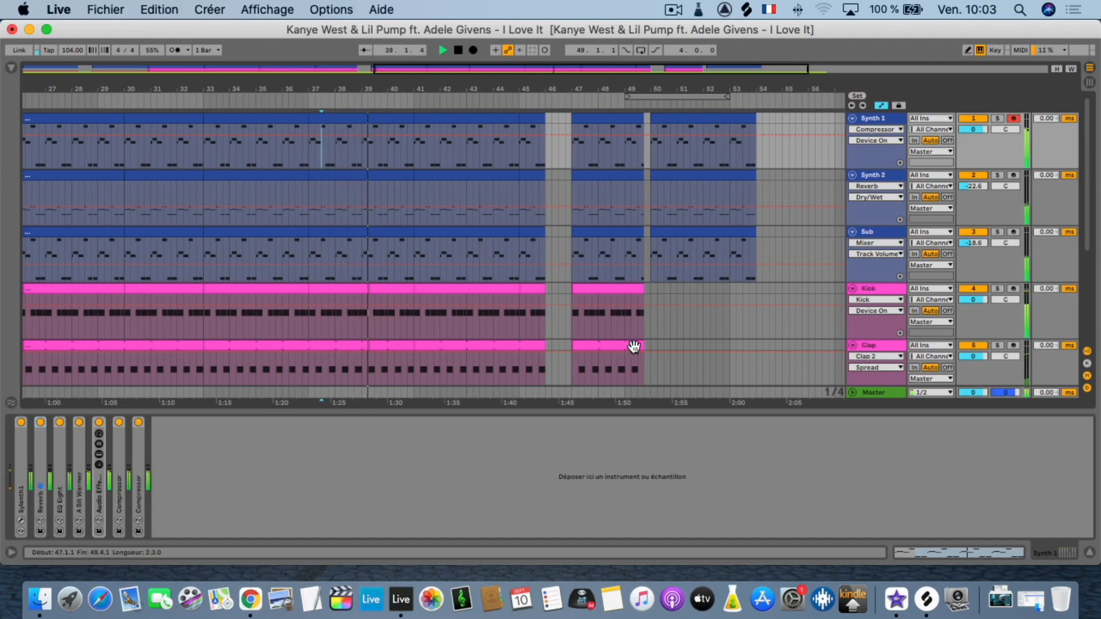
{"action": "scroll", "coordinate": [688, 335], "scroll_direction": "down", "scroll_amount": 5}
{"action": "left_click", "coordinate": [871, 350]}
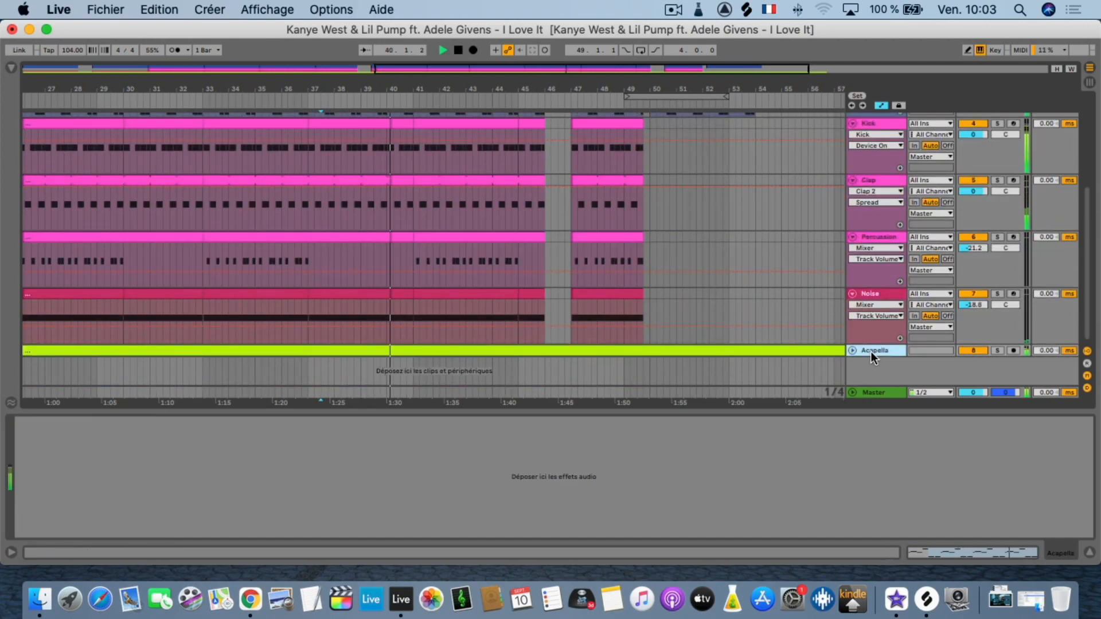
{"action": "left_click", "coordinate": [851, 350]}
{"action": "left_click", "coordinate": [852, 350]}
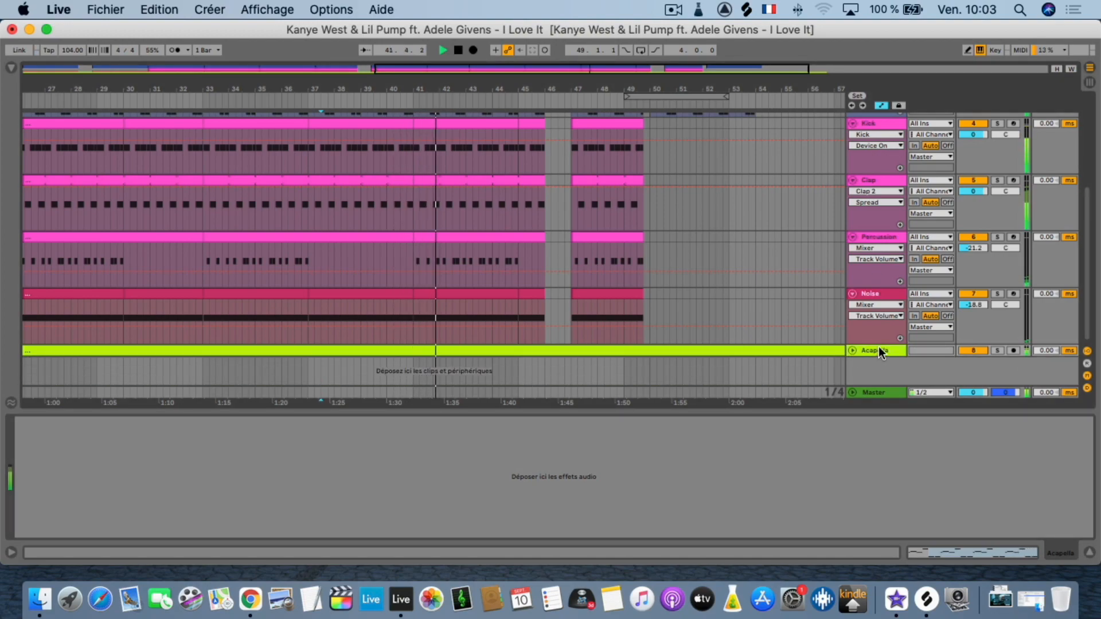
Show the Master track's device chain and delete the disabled s(M)exoscope and T-RackS CS Metering devices.
{"action": "left_click", "coordinate": [878, 396]}
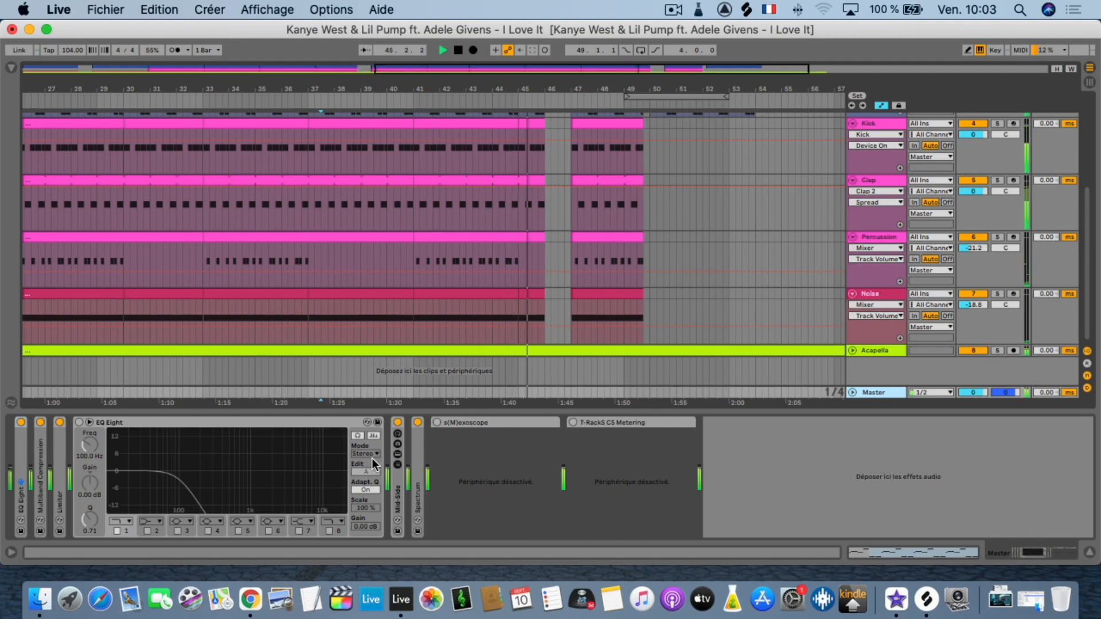
{"action": "left_click", "coordinate": [469, 418]}
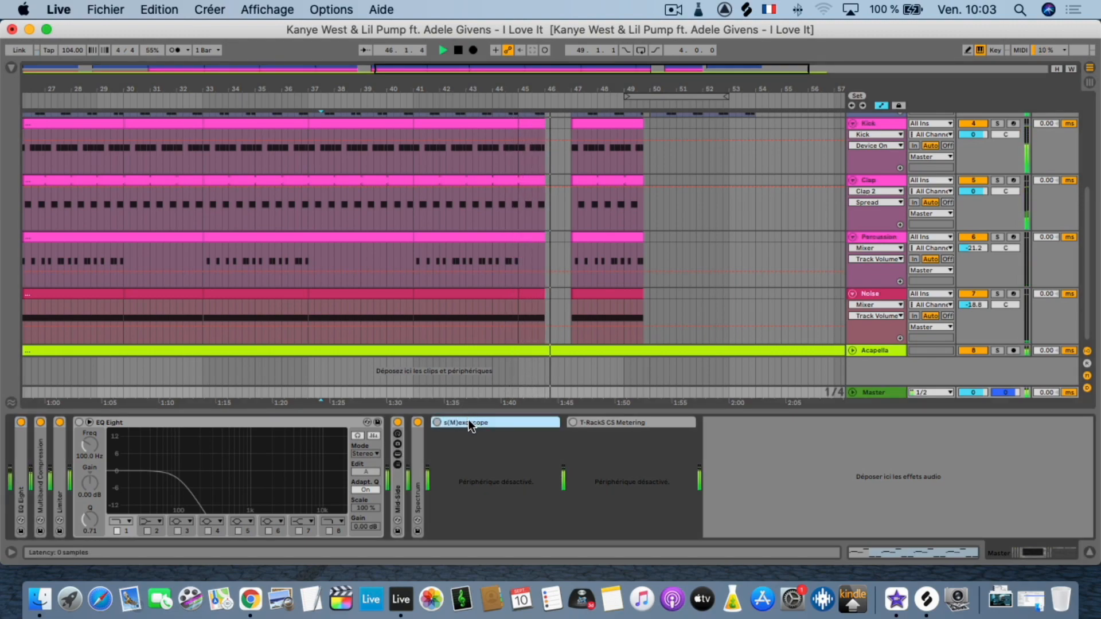
{"action": "key", "text": "Delete"}
{"action": "key", "text": "Delete"}
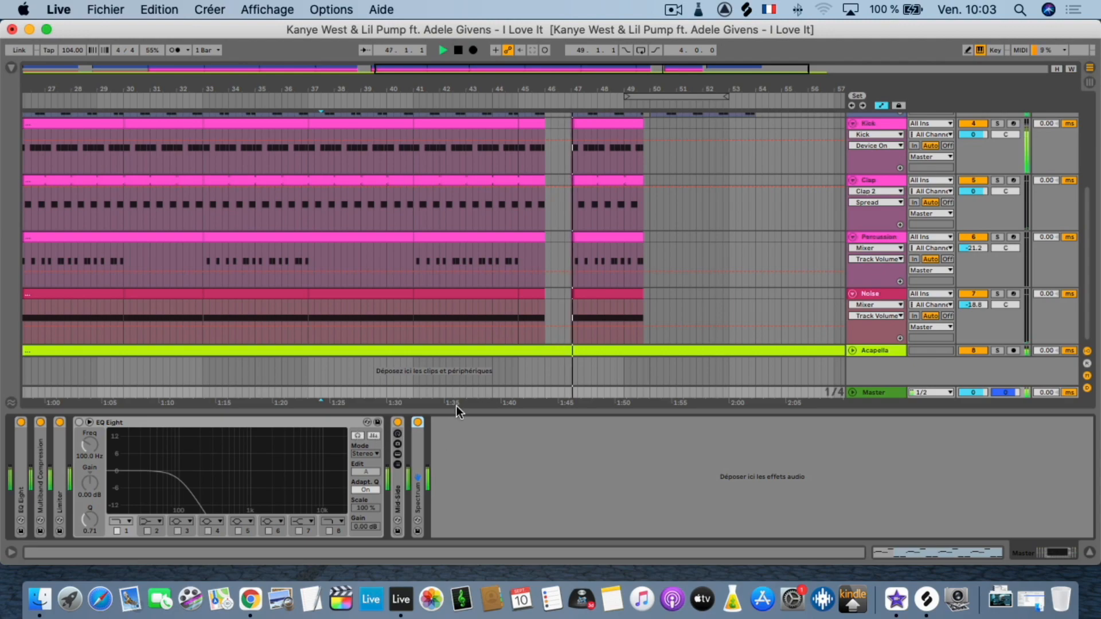
Unfold the first EQ Eight, the Multiband Compression and the Limiter in the Master chain to examine their settings.
{"action": "double_click", "coordinate": [20, 463]}
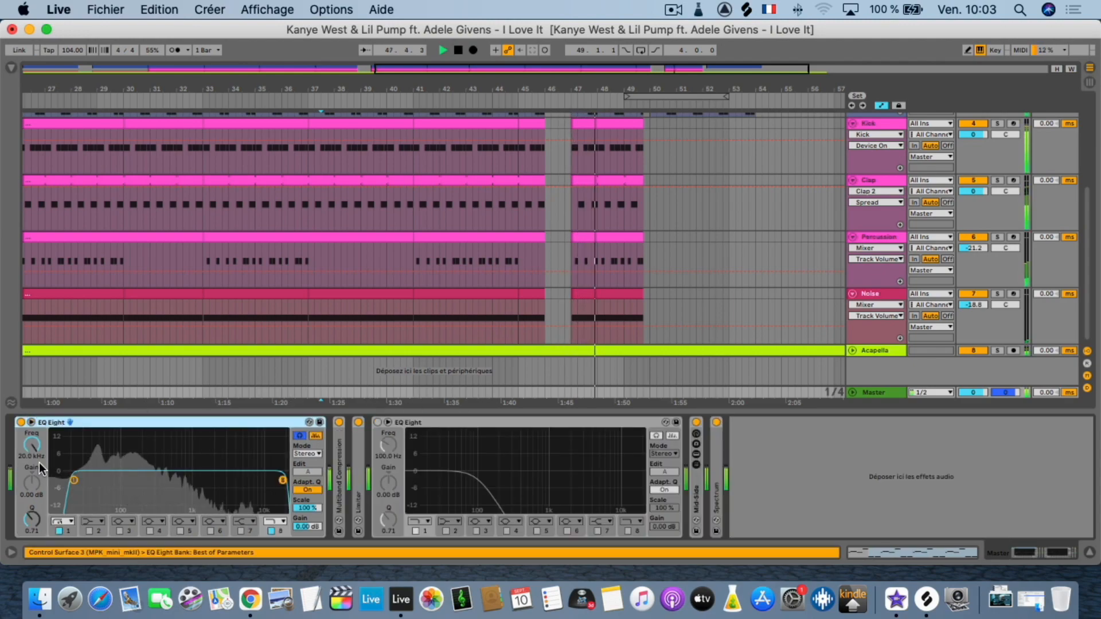
{"action": "double_click", "coordinate": [339, 458]}
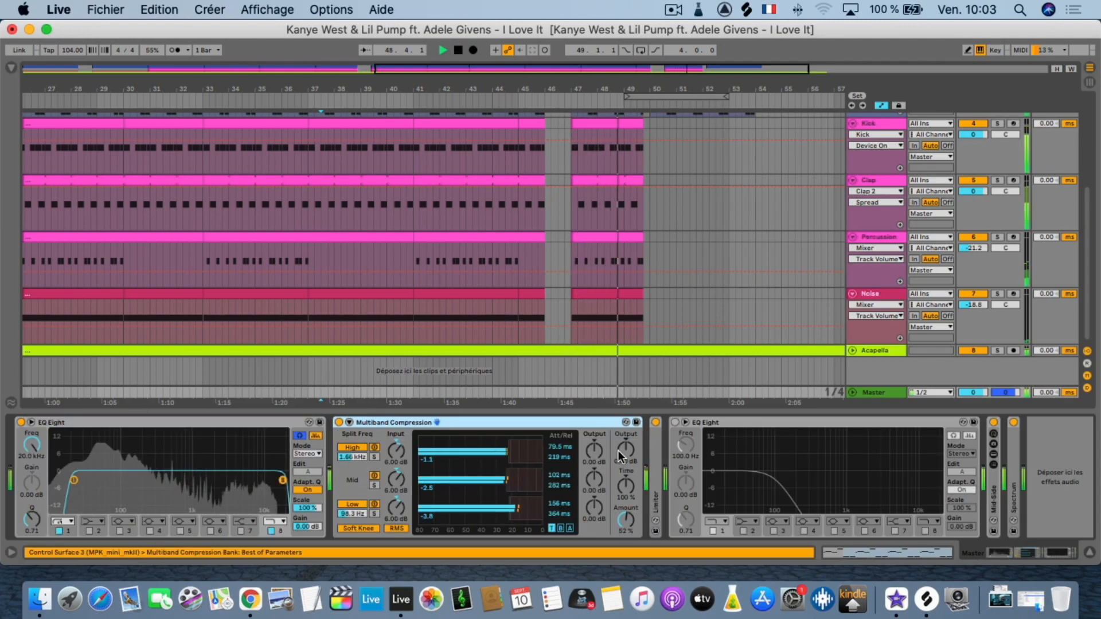
{"action": "double_click", "coordinate": [656, 452]}
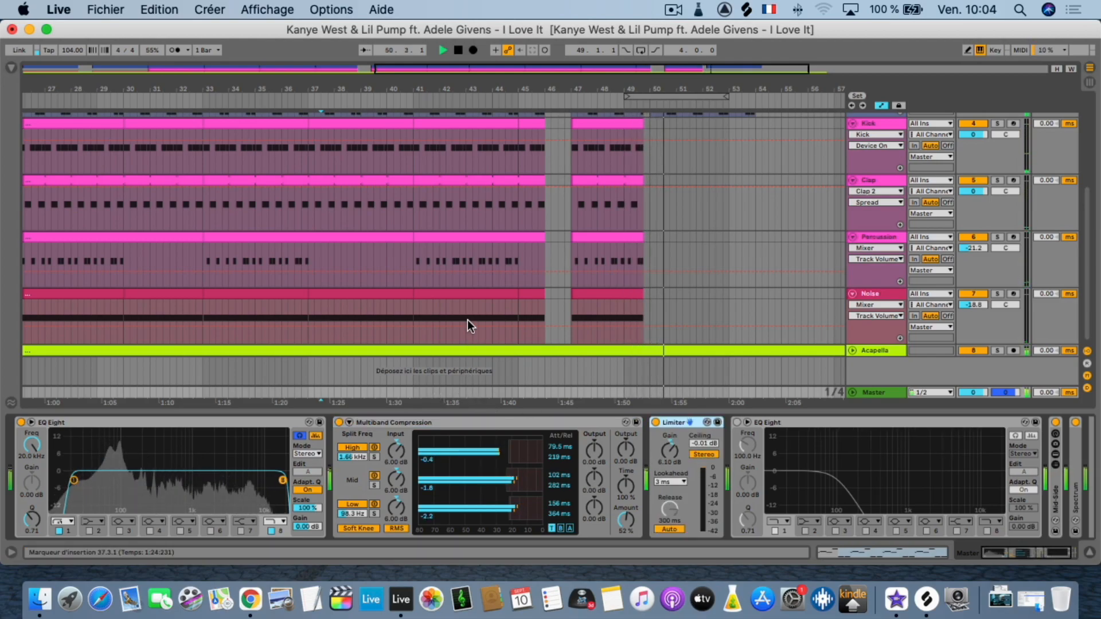
Examine the end of the arrangement, play a short passage of the Noise track from 50.4.1, and return to the beginning.
{"action": "scroll", "coordinate": [532, 311], "scroll_direction": "up", "scroll_amount": 3}
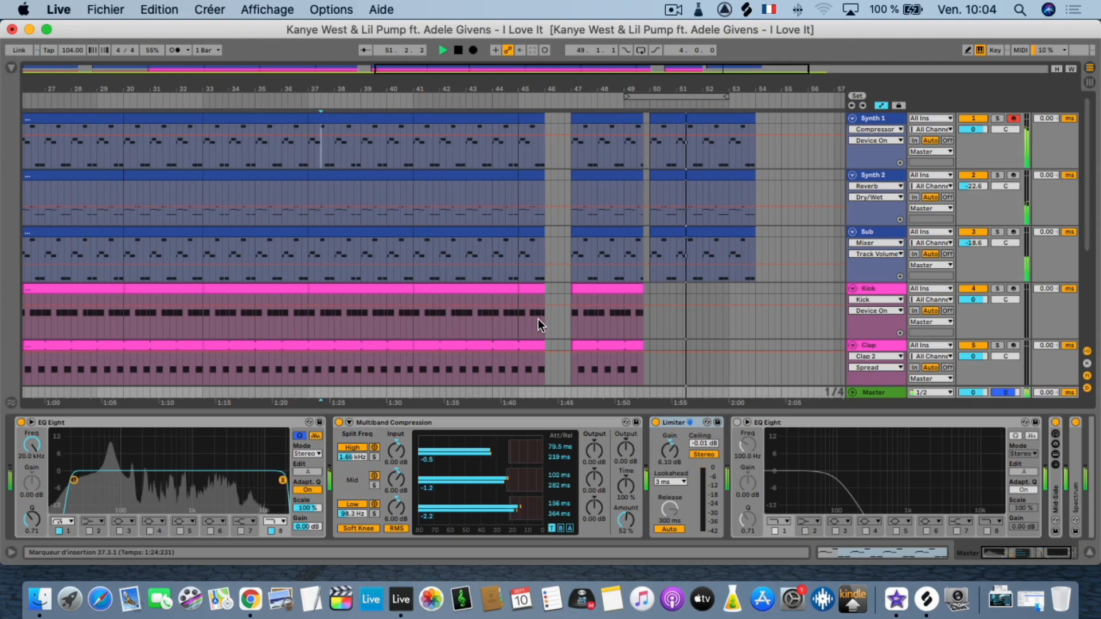
{"action": "scroll", "coordinate": [537, 319], "scroll_direction": "down", "scroll_amount": 3}
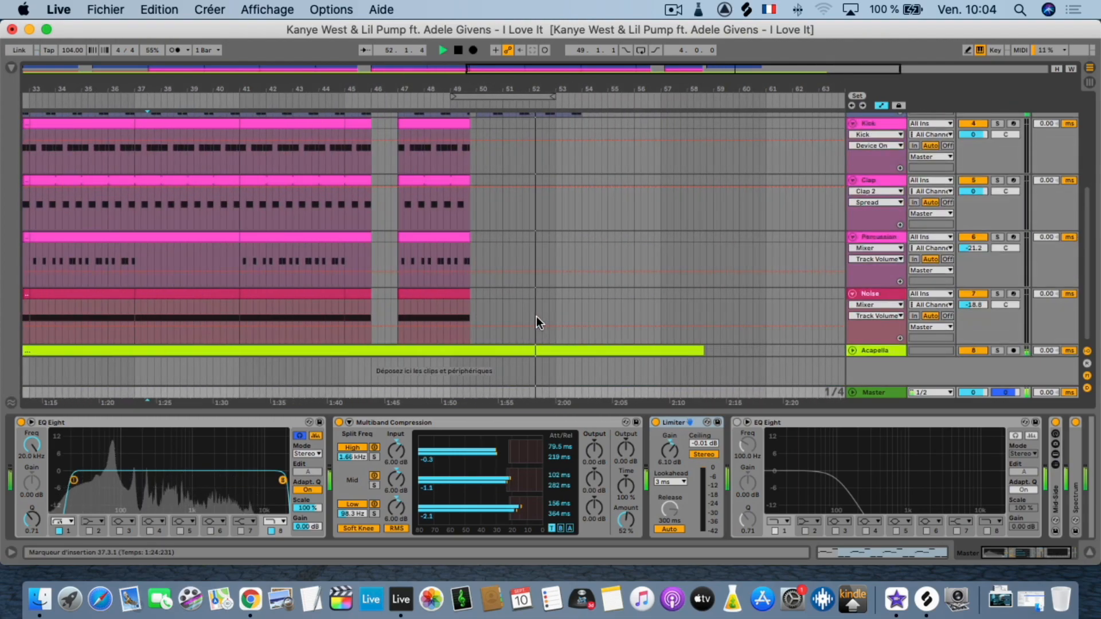
{"action": "key", "text": "space"}
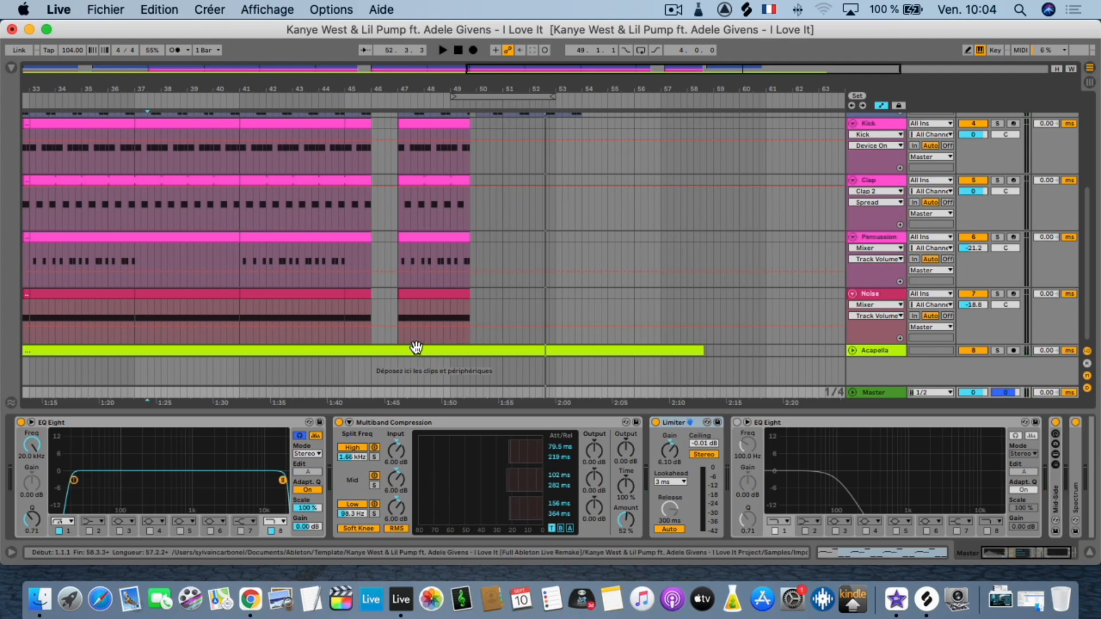
{"action": "scroll", "coordinate": [421, 344], "scroll_direction": "left", "scroll_amount": 15}
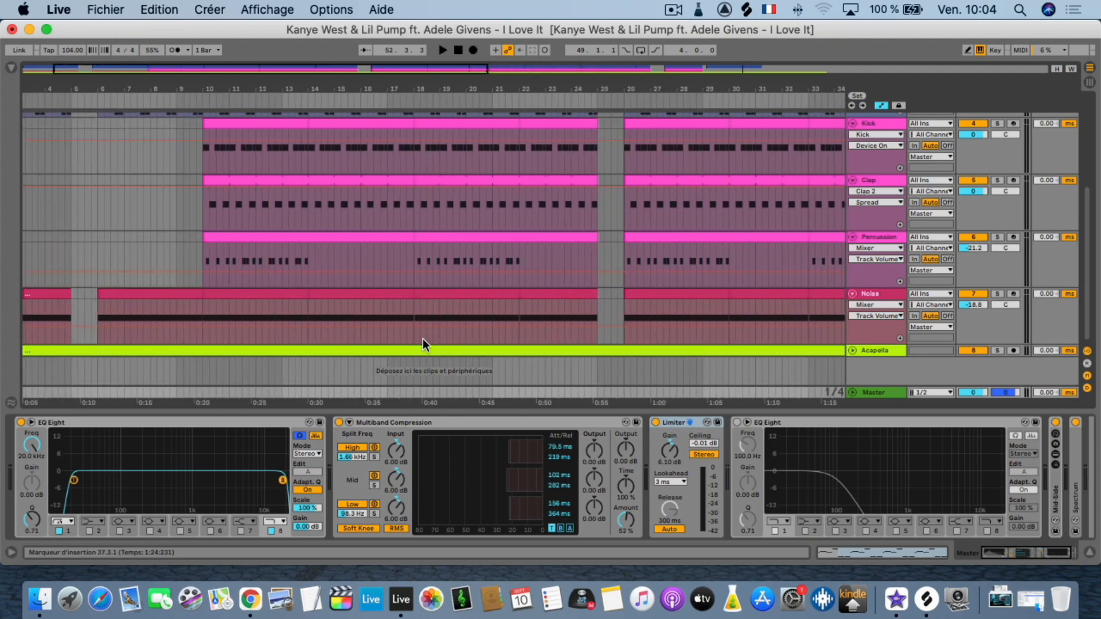
{"action": "scroll", "coordinate": [423, 339], "scroll_direction": "right", "scroll_amount": 20}
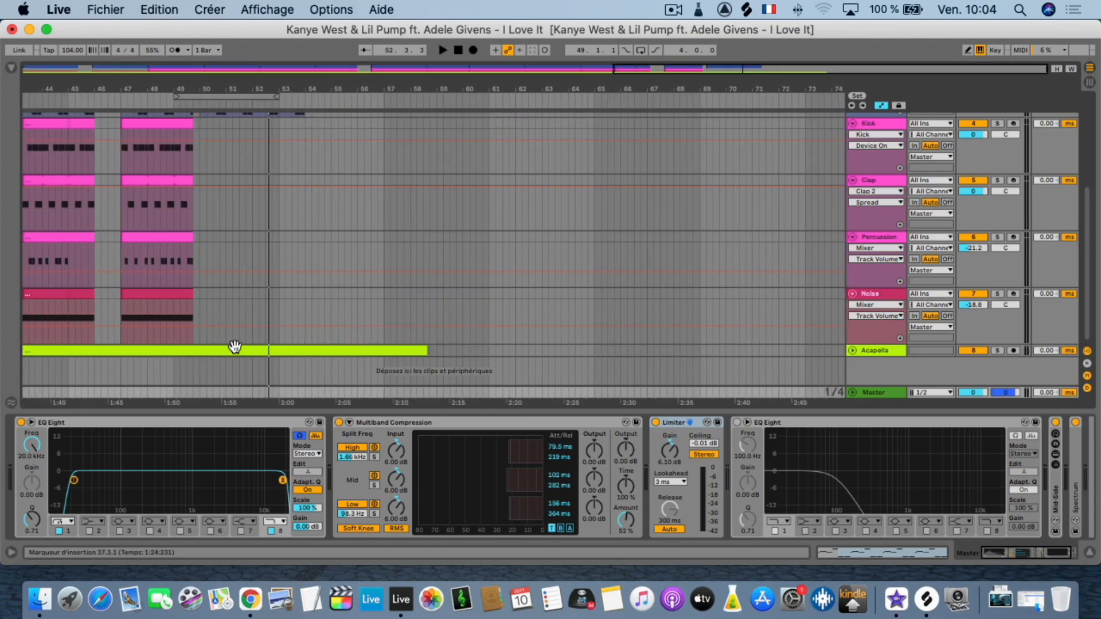
{"action": "left_click", "coordinate": [222, 308]}
{"action": "key", "text": "space"}
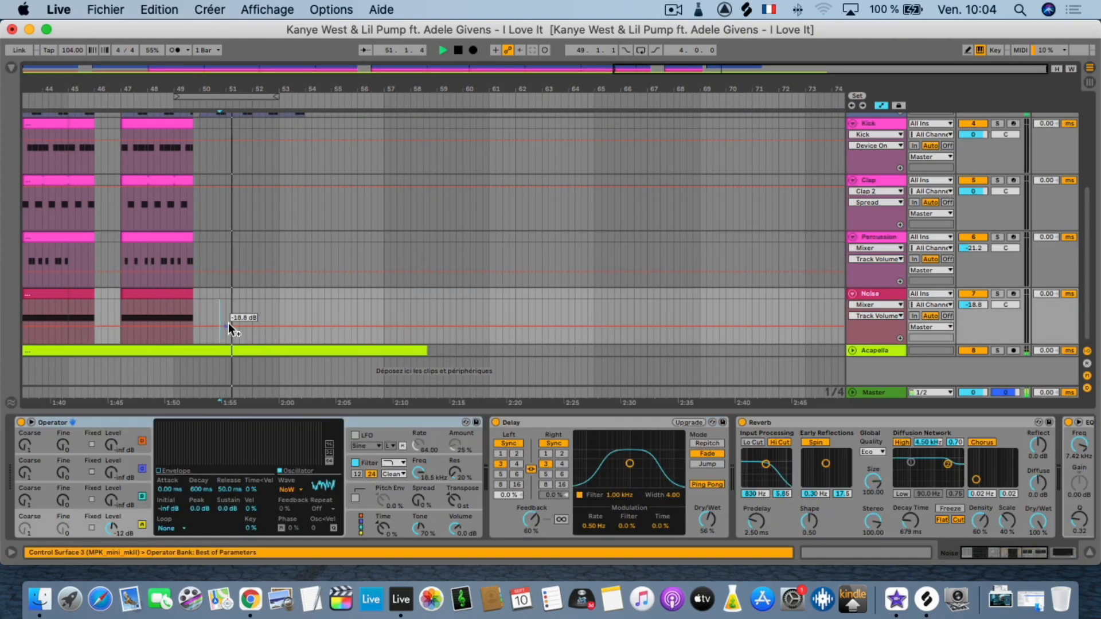
{"action": "key", "text": "space"}
{"action": "scroll", "coordinate": [271, 300], "scroll_direction": "left", "scroll_amount": 20}
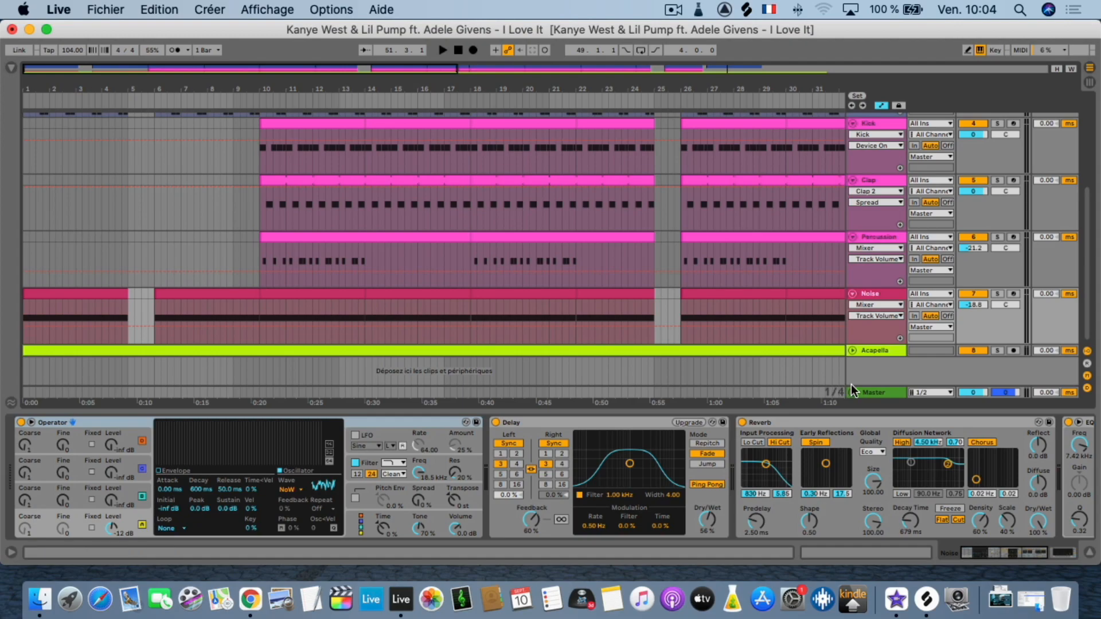
Show the Master track's device chain again and play the mix to examine how its devices respond.
{"action": "left_click", "coordinate": [868, 387]}
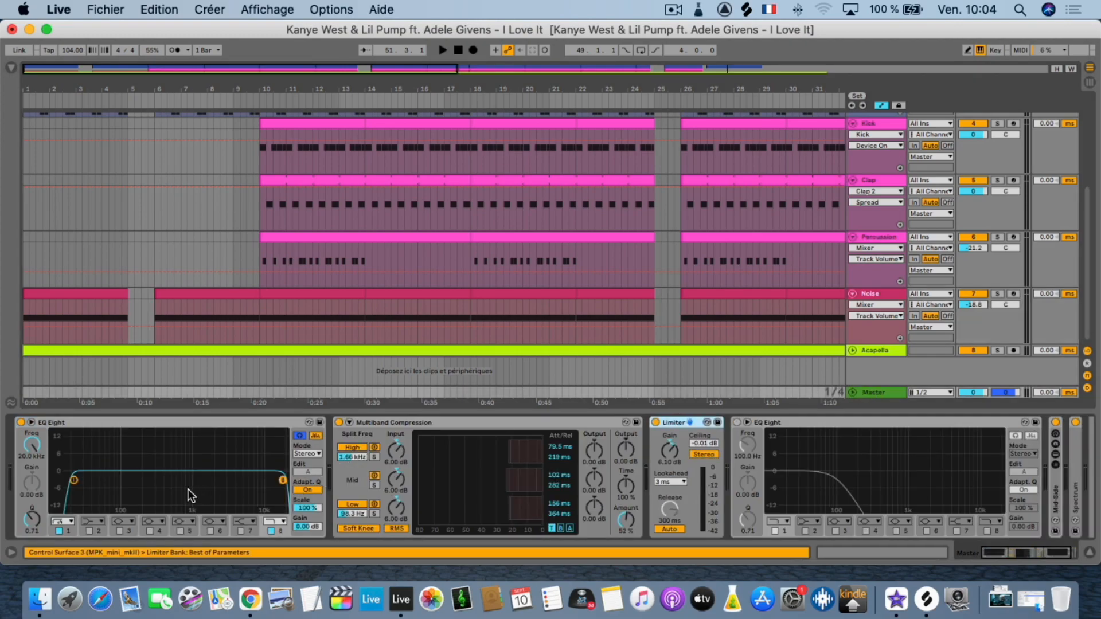
{"action": "key", "text": "space"}
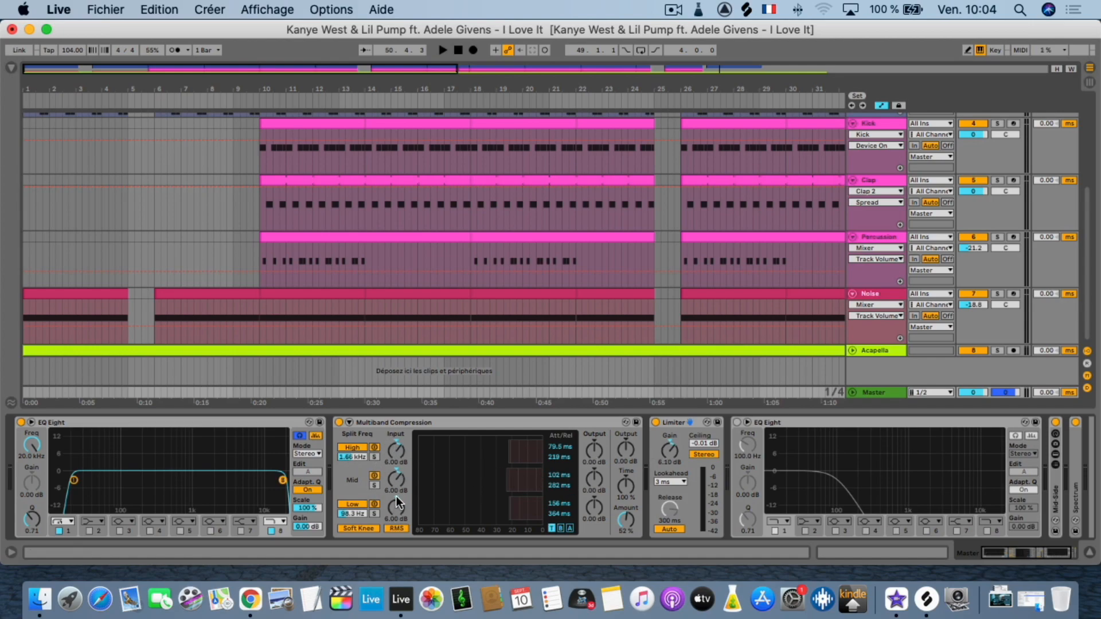
{"action": "scroll", "coordinate": [524, 511], "scroll_direction": "right", "scroll_amount": 3}
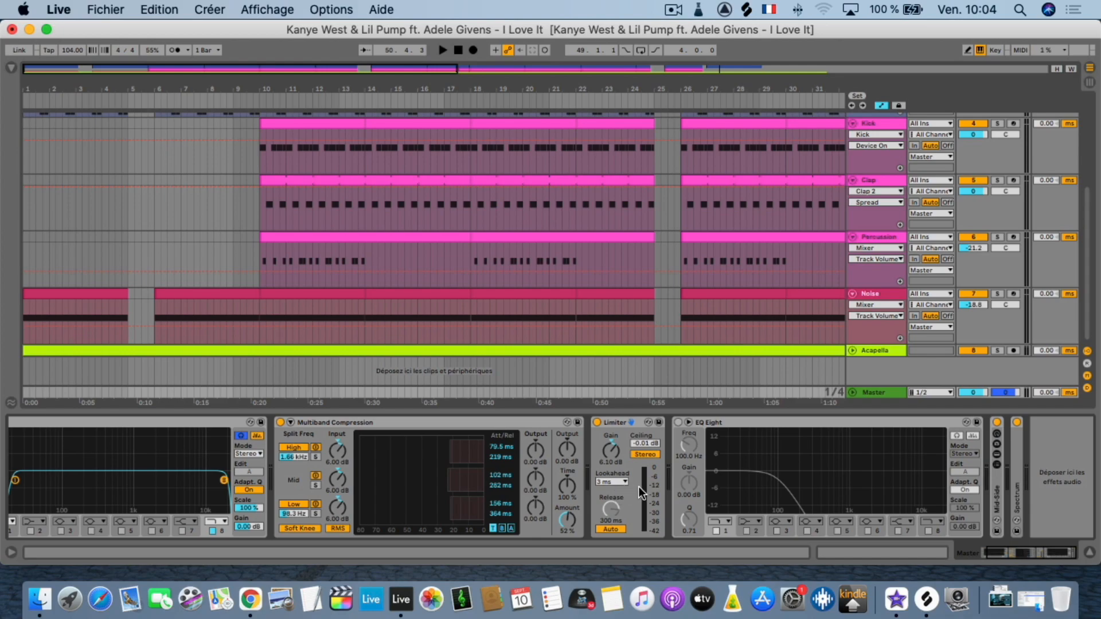
{"action": "key", "text": "space"}
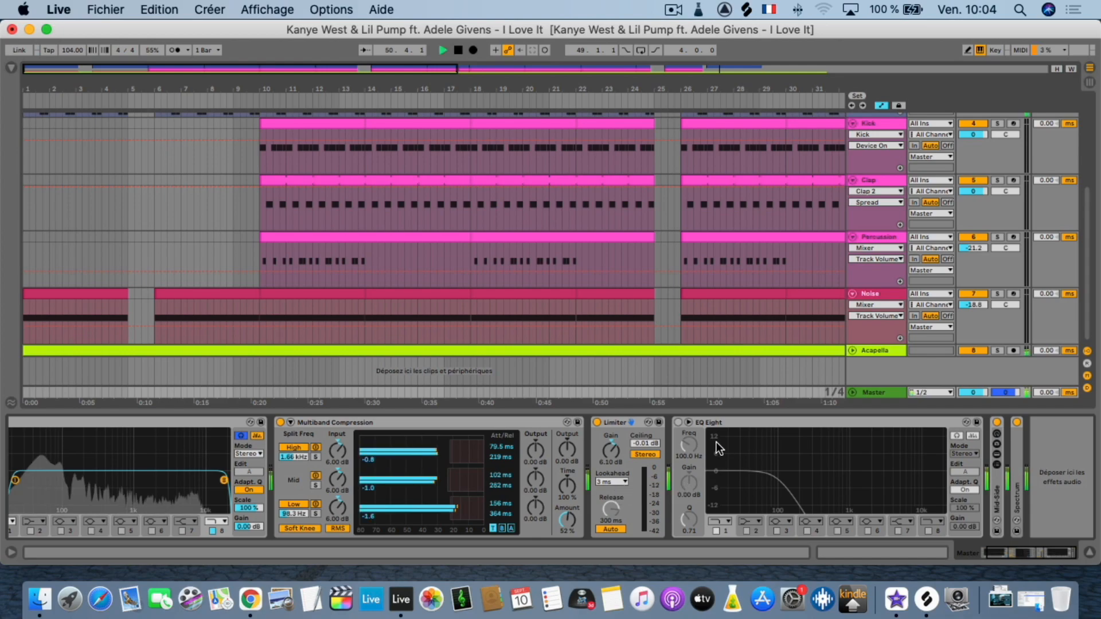
Show the Device On automation of the Master's bypassed EQ Eight, check it along the arrangement and stop playback.
{"action": "right_click", "coordinate": [677, 422]}
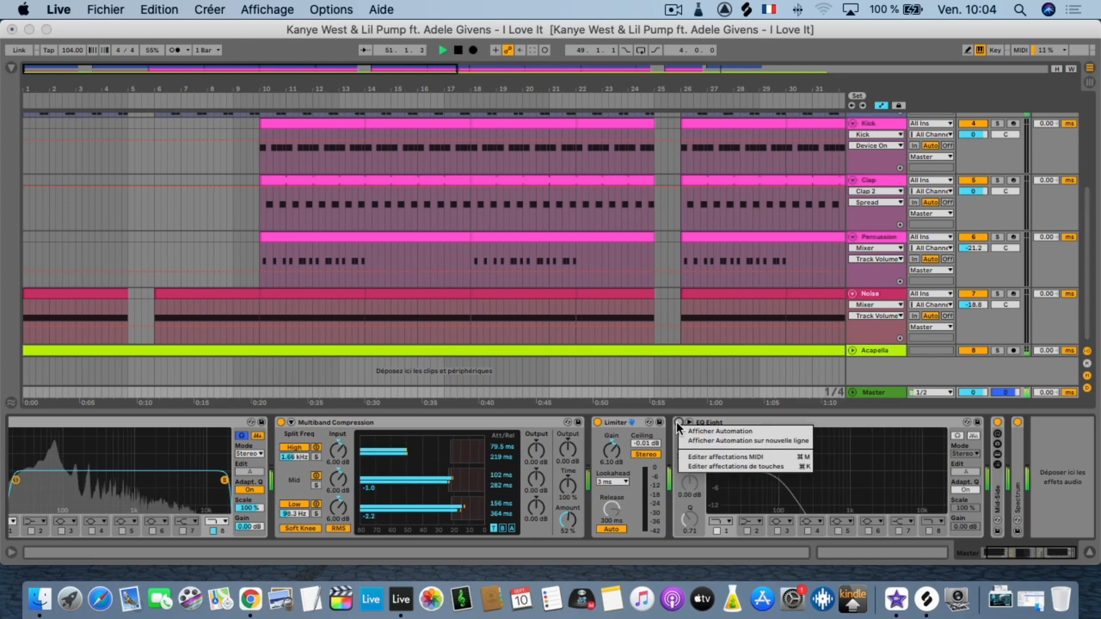
{"action": "left_click", "coordinate": [686, 427]}
{"action": "scroll", "coordinate": [697, 372], "scroll_direction": "right", "scroll_amount": 10}
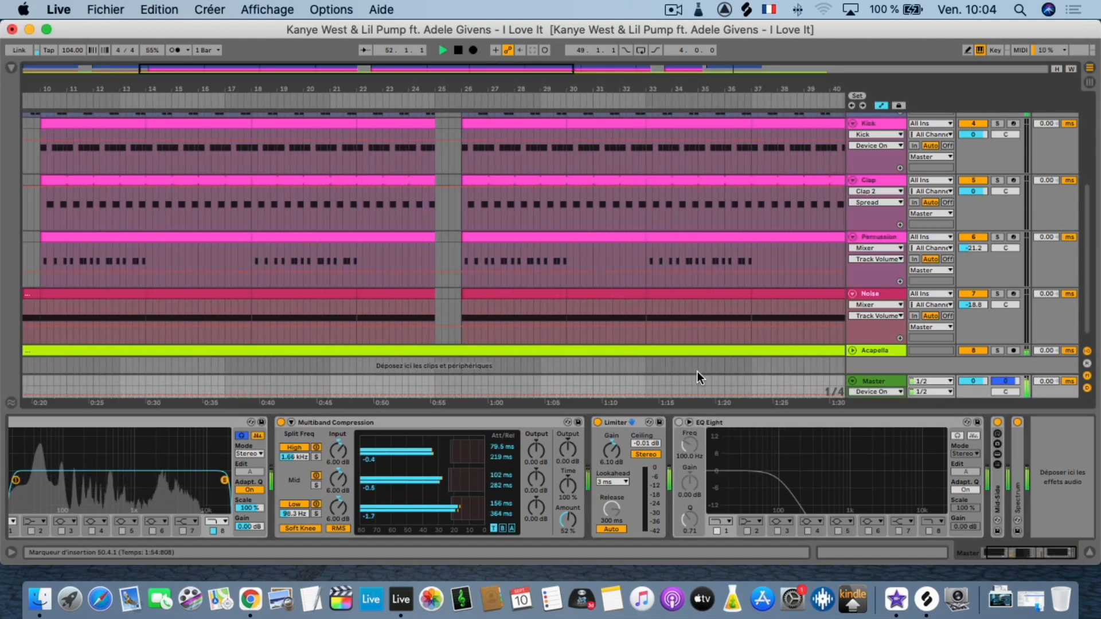
{"action": "scroll", "coordinate": [700, 379], "scroll_direction": "left", "scroll_amount": 10}
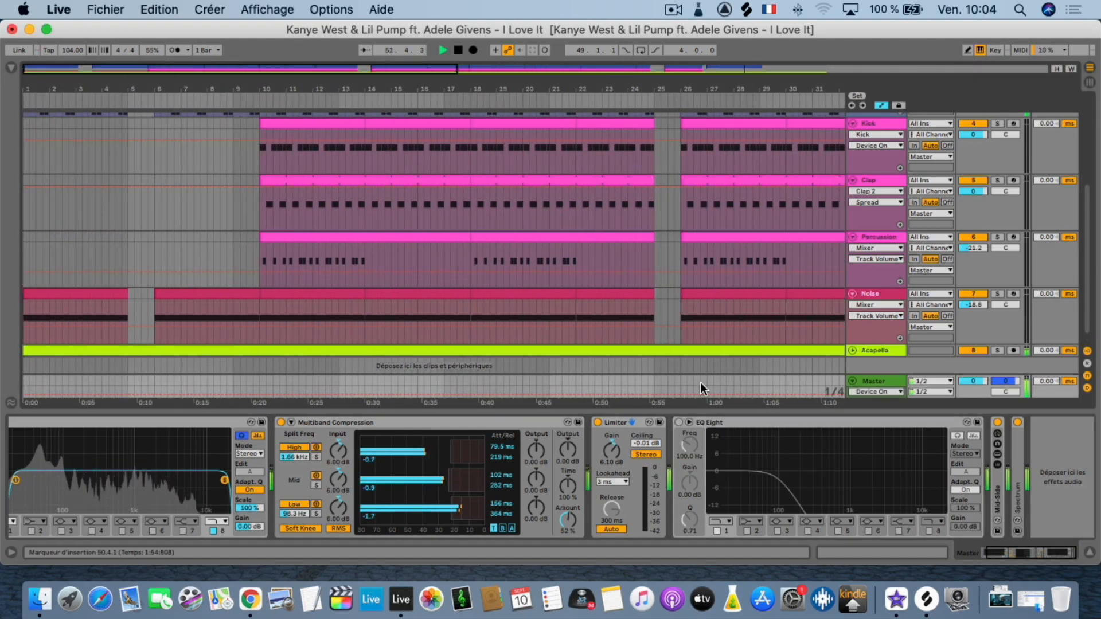
{"action": "scroll", "coordinate": [706, 434], "scroll_direction": "left", "scroll_amount": 1}
{"action": "key", "text": "space"}
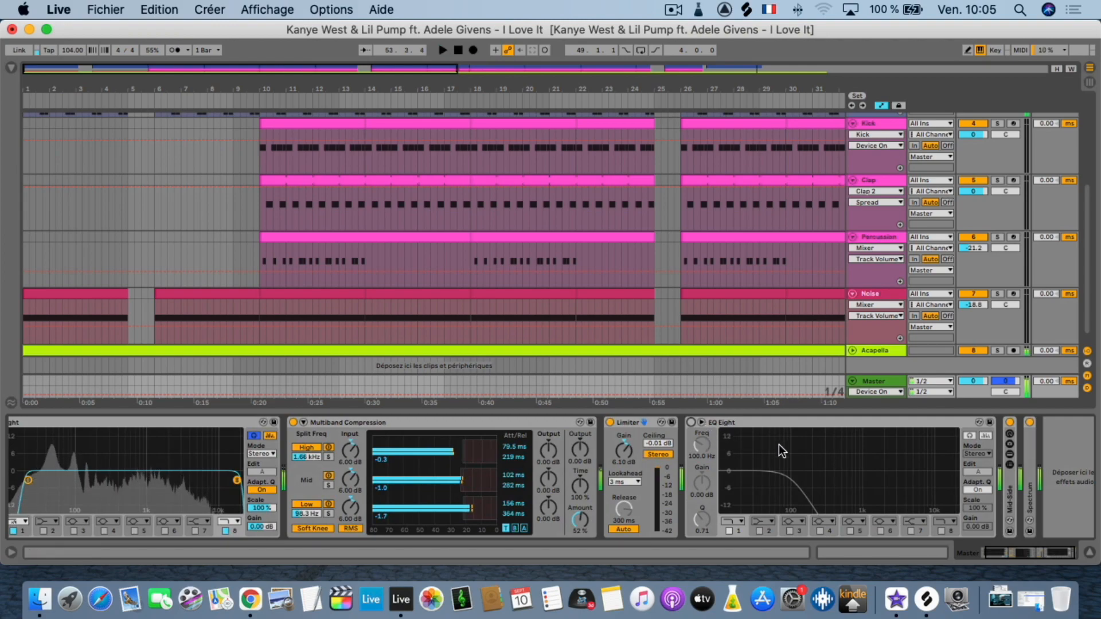
Unfold the Mid-Side rack, and compare the mix with the Master's low-pass EQ Eight switched on and off again during playback.
{"action": "double_click", "coordinate": [1007, 487]}
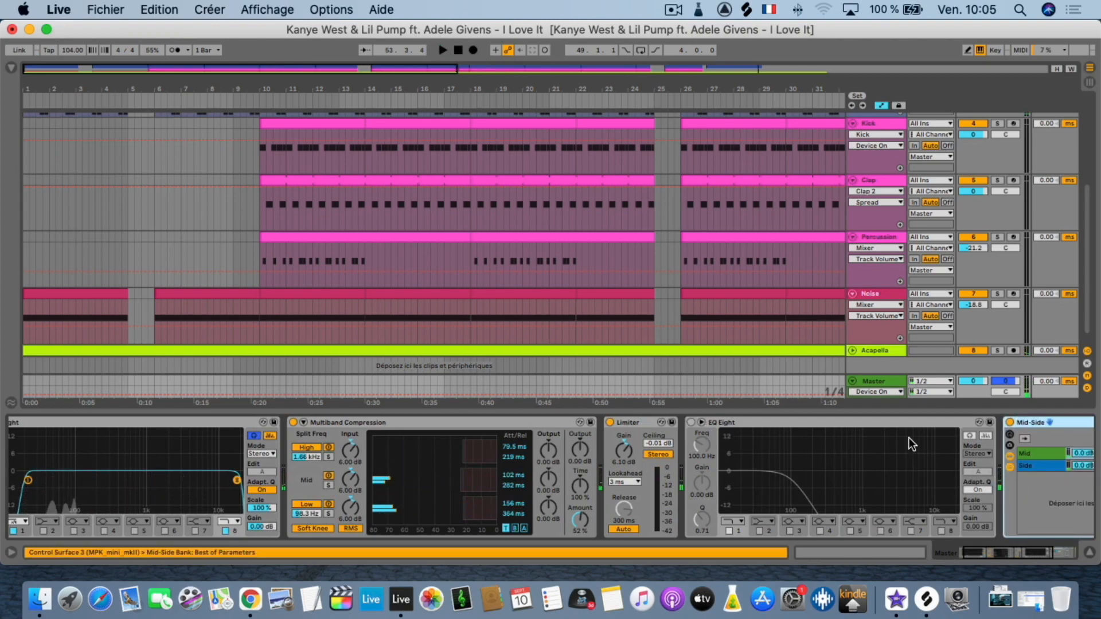
{"action": "scroll", "coordinate": [903, 442], "scroll_direction": "right", "scroll_amount": 5}
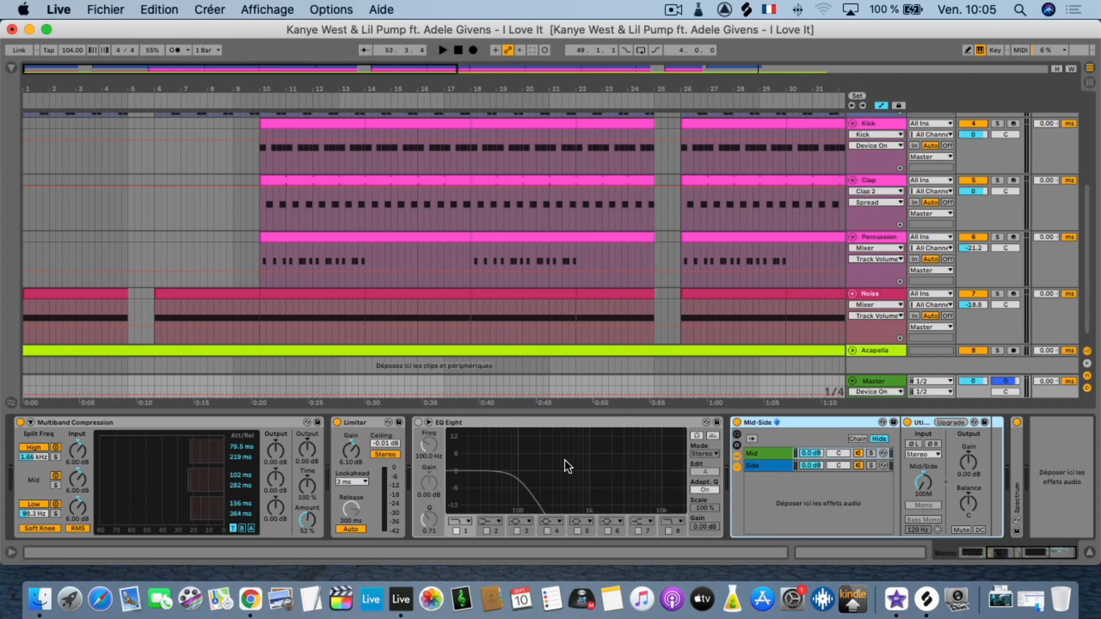
{"action": "key", "text": "space"}
{"action": "left_click", "coordinate": [417, 423]}
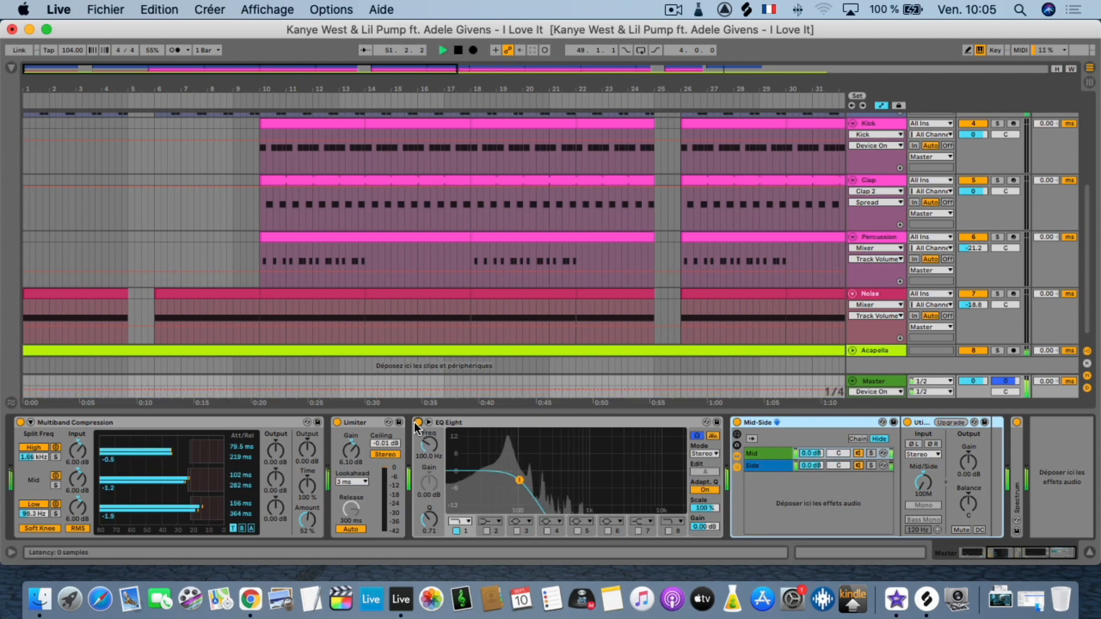
{"action": "left_click", "coordinate": [417, 422]}
{"action": "key", "text": "space"}
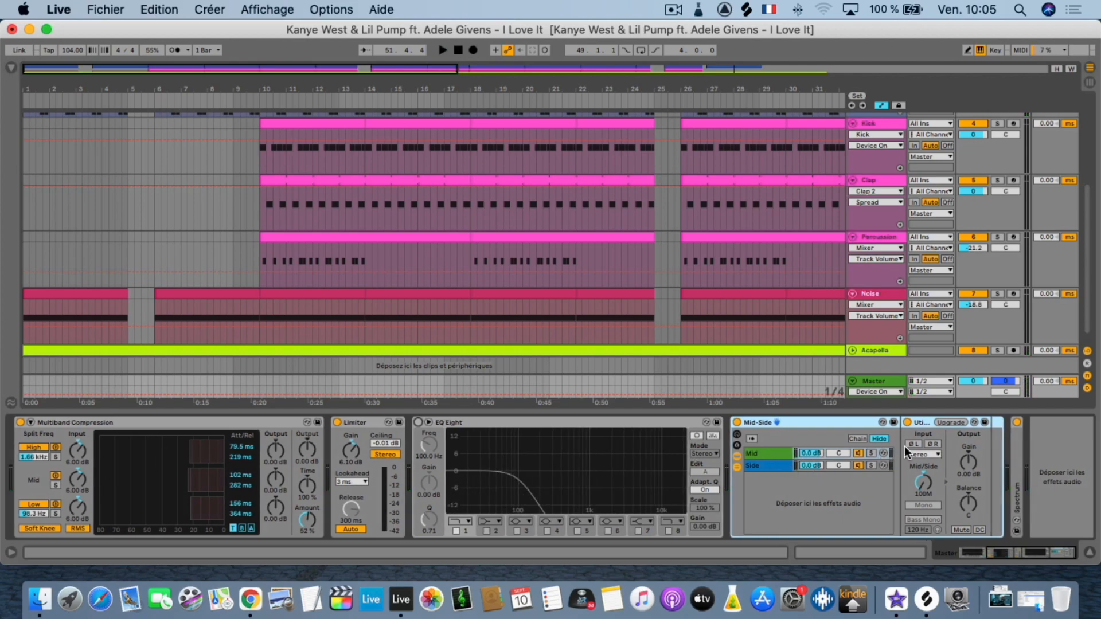
Show the automation of the Mid/Side balance of the Utility inside the Mid-Side rack on the Master track.
{"action": "scroll", "coordinate": [920, 439], "scroll_direction": "left", "scroll_amount": 1}
{"action": "right_click", "coordinate": [930, 483]}
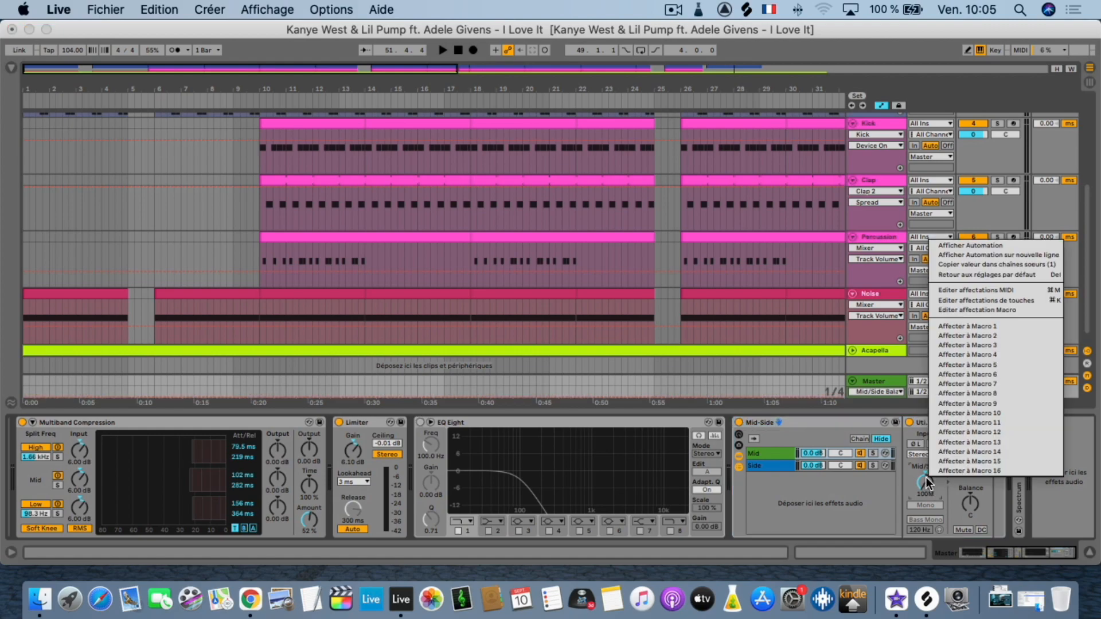
{"action": "left_click", "coordinate": [915, 480]}
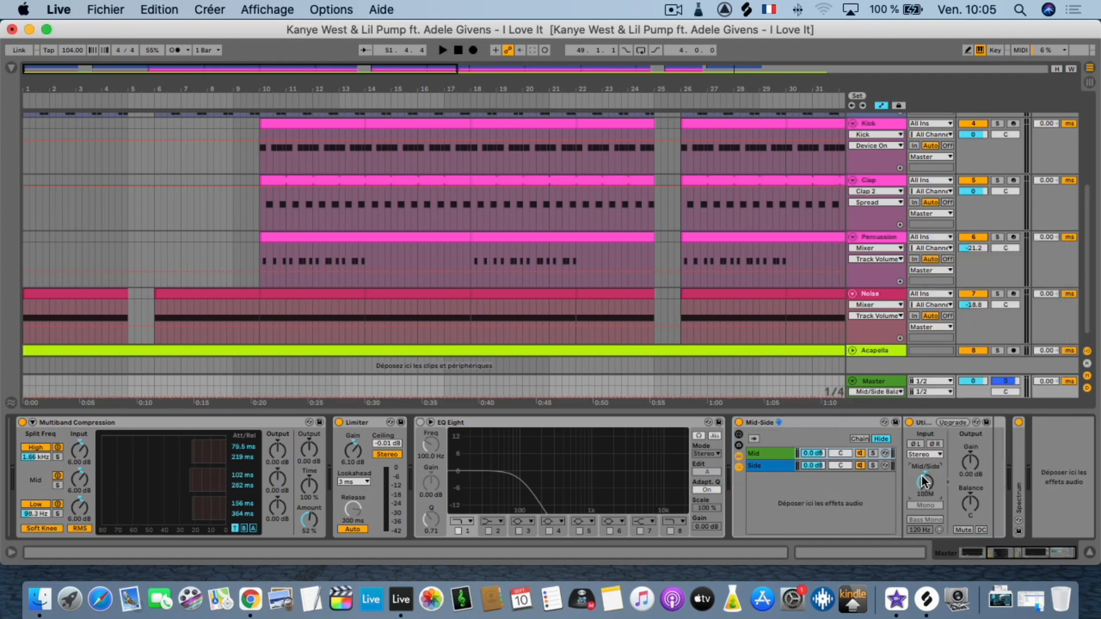
{"action": "right_click", "coordinate": [928, 483]}
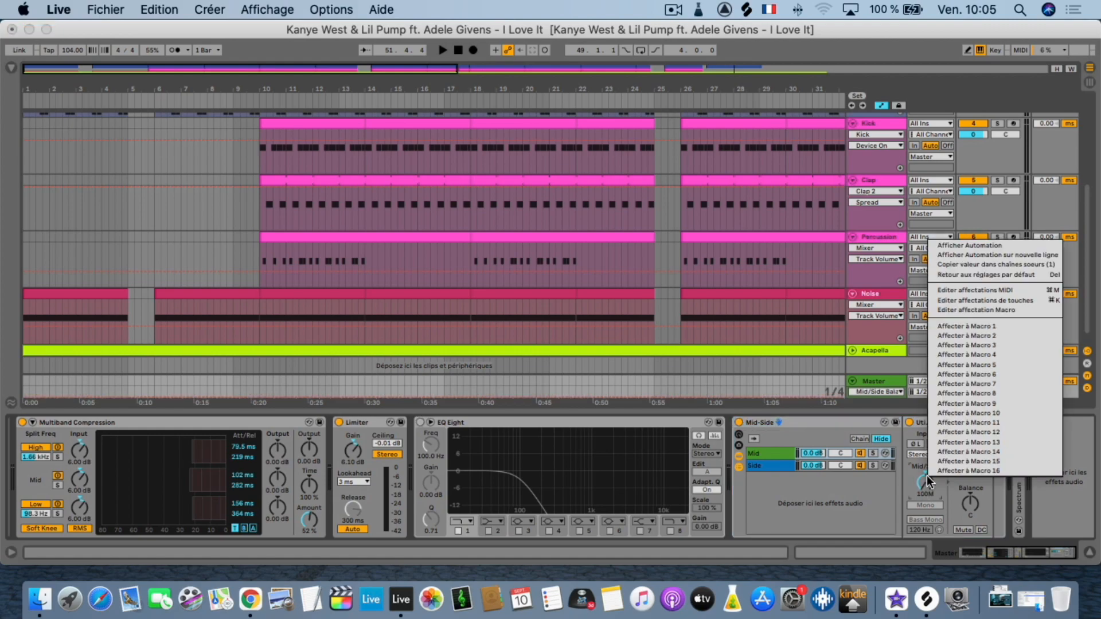
{"action": "left_click", "coordinate": [947, 240]}
Enlarge the Master track's lane in the arrangement so its Mid/Side balance automation can be edited.
{"action": "scroll", "coordinate": [580, 310], "scroll_direction": "down", "scroll_amount": 1}
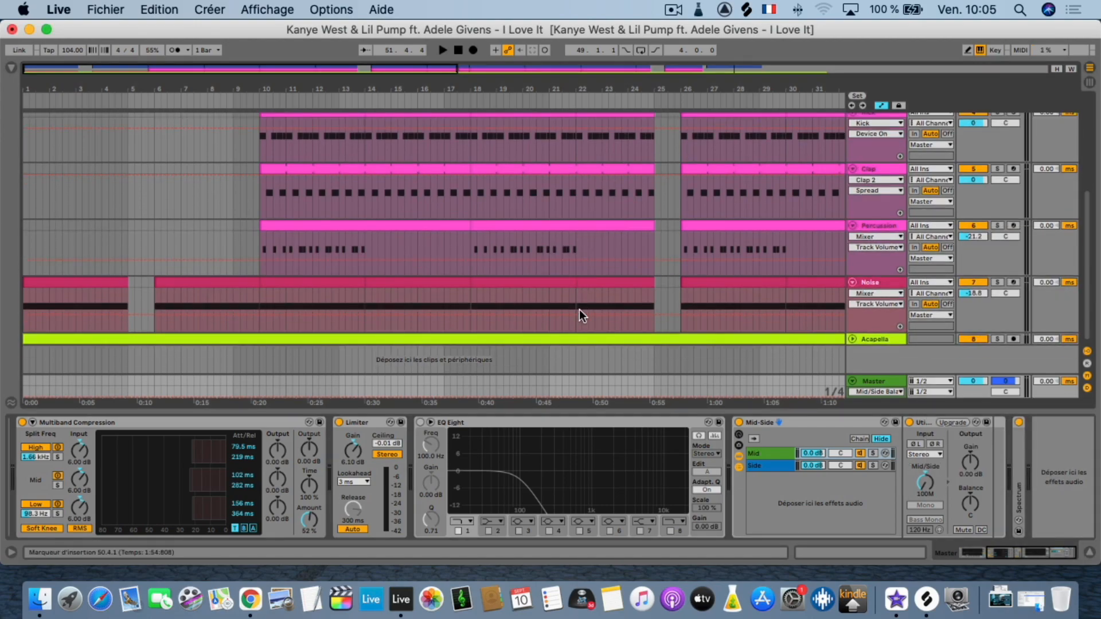
{"action": "left_click", "coordinate": [853, 380]}
{"action": "left_click", "coordinate": [853, 391]}
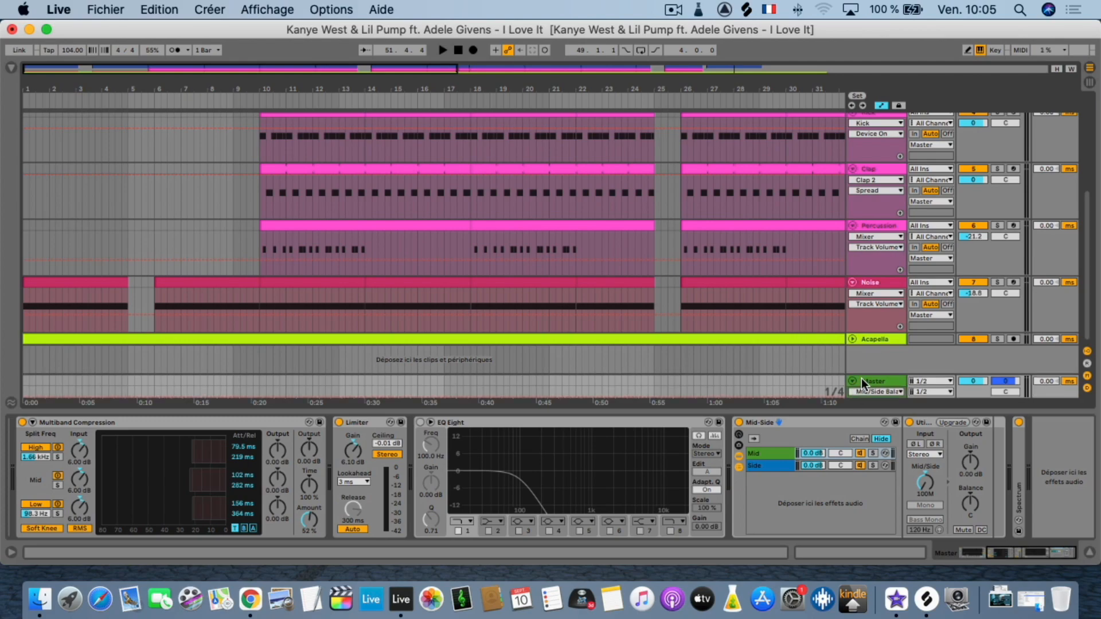
{"action": "left_click_drag", "start_coordinate": [866, 376], "coordinate": [874, 311]}
Raise the Master's Mid/Side balance automation to 100S just before bar 14 and play from 13.1.1 to hear the change.
{"action": "scroll", "coordinate": [617, 390], "scroll_direction": "right", "scroll_amount": 3}
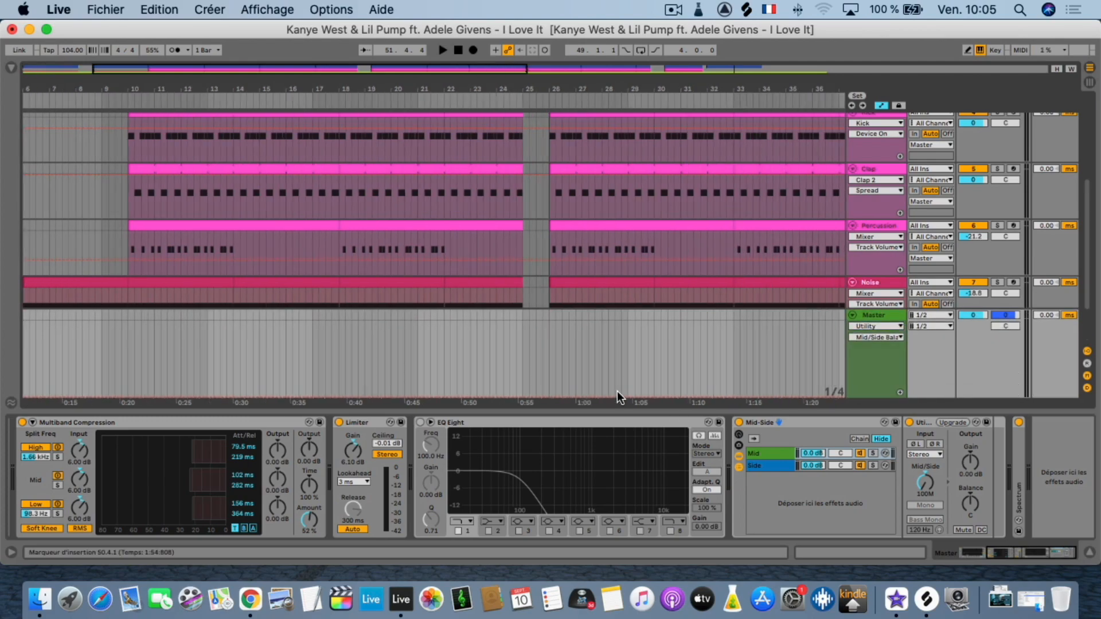
{"action": "scroll", "coordinate": [617, 391], "scroll_direction": "right", "scroll_amount": 15}
{"action": "scroll", "coordinate": [589, 385], "scroll_direction": "left", "scroll_amount": 18}
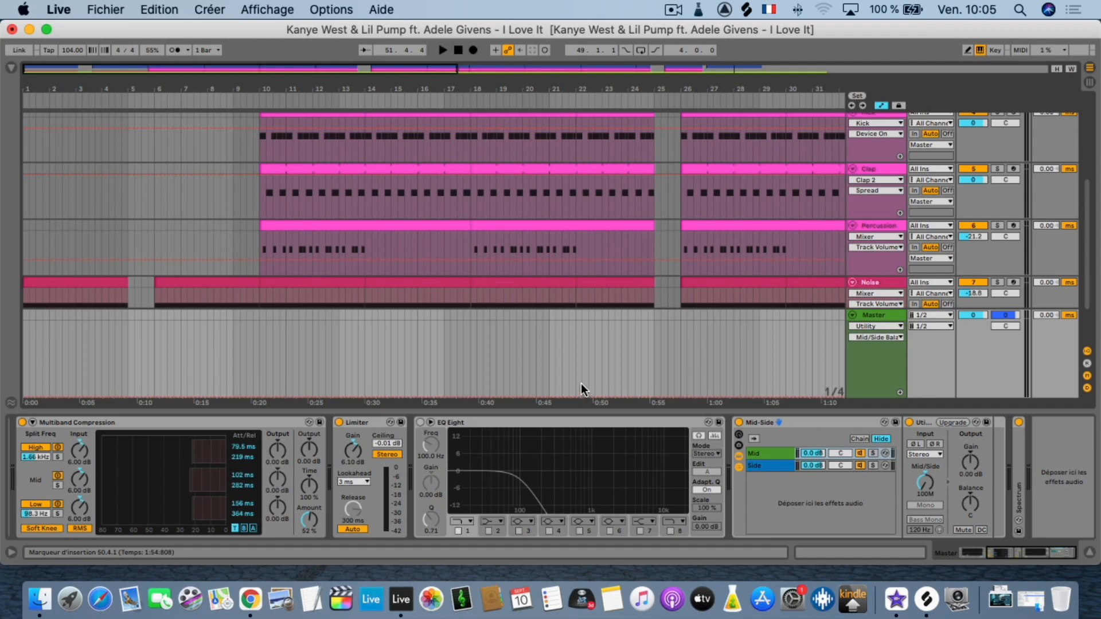
{"action": "left_click_drag", "start_coordinate": [360, 394], "coordinate": [358, 322]}
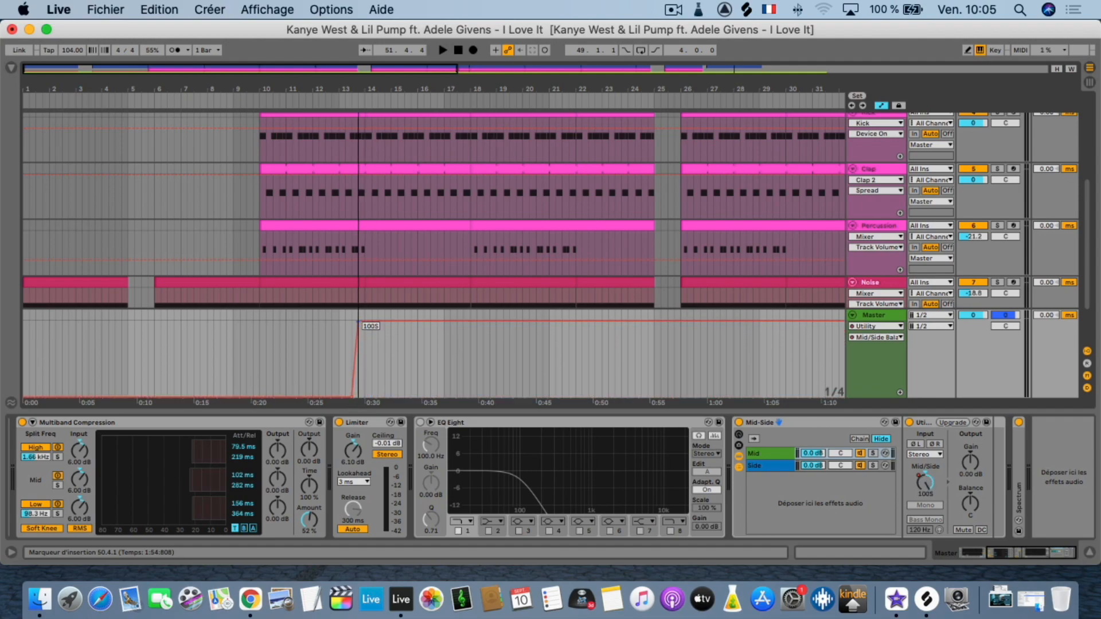
{"action": "left_click", "coordinate": [339, 344]}
{"action": "key", "text": "space"}
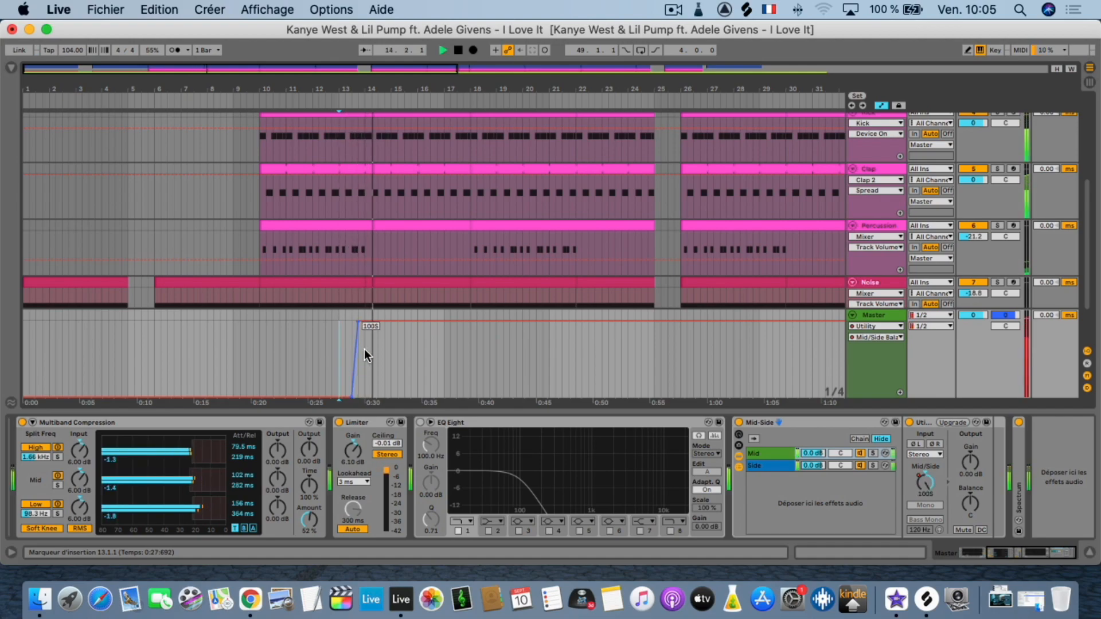
Undo the Mid/Side balance automation edit on the Master track and stop playback.
{"action": "key", "text": "super+z"}
{"action": "key", "text": "space"}
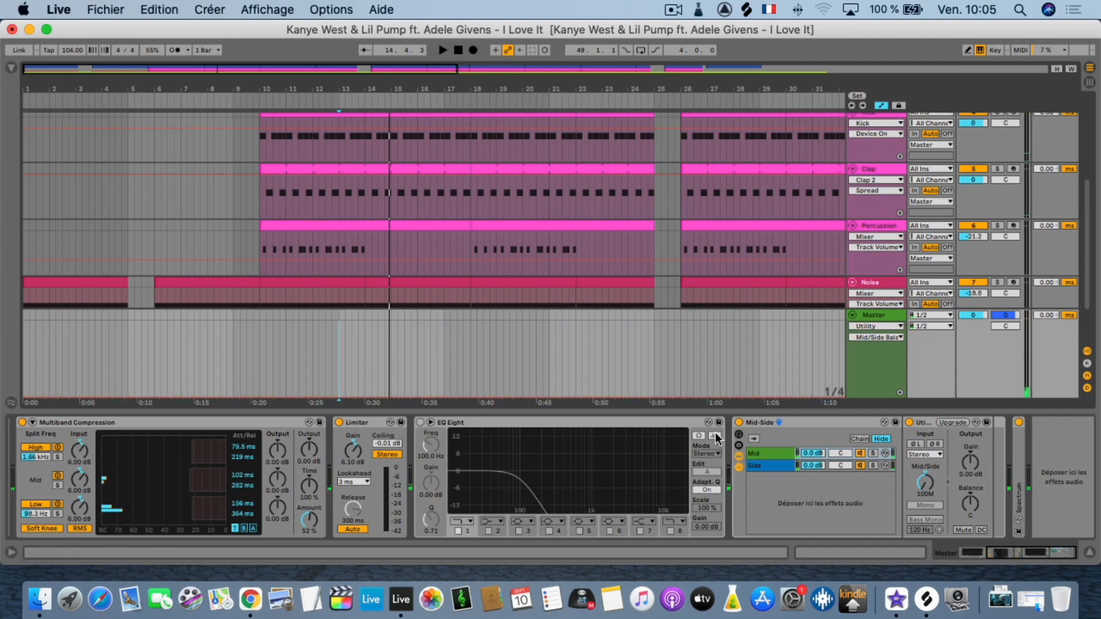
Show the device chain of the Clap track, followed by the Percussion track's chain up to its Reverb.
{"action": "scroll", "coordinate": [789, 342], "scroll_direction": "up", "scroll_amount": 3}
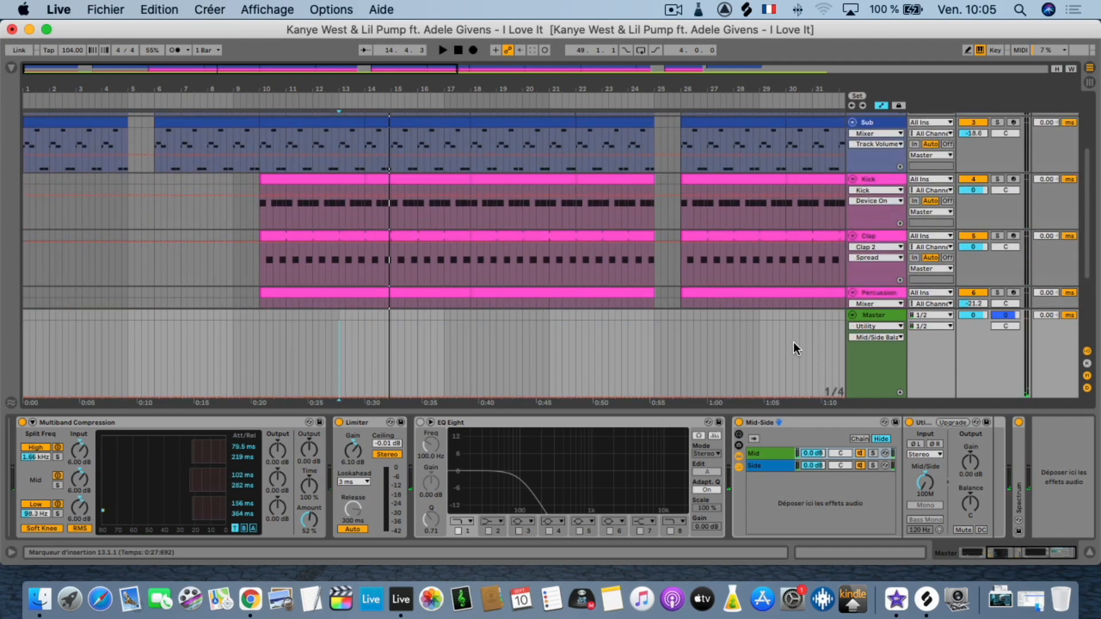
{"action": "left_click", "coordinate": [869, 232]}
{"action": "scroll", "coordinate": [854, 270], "scroll_direction": "down", "scroll_amount": 3}
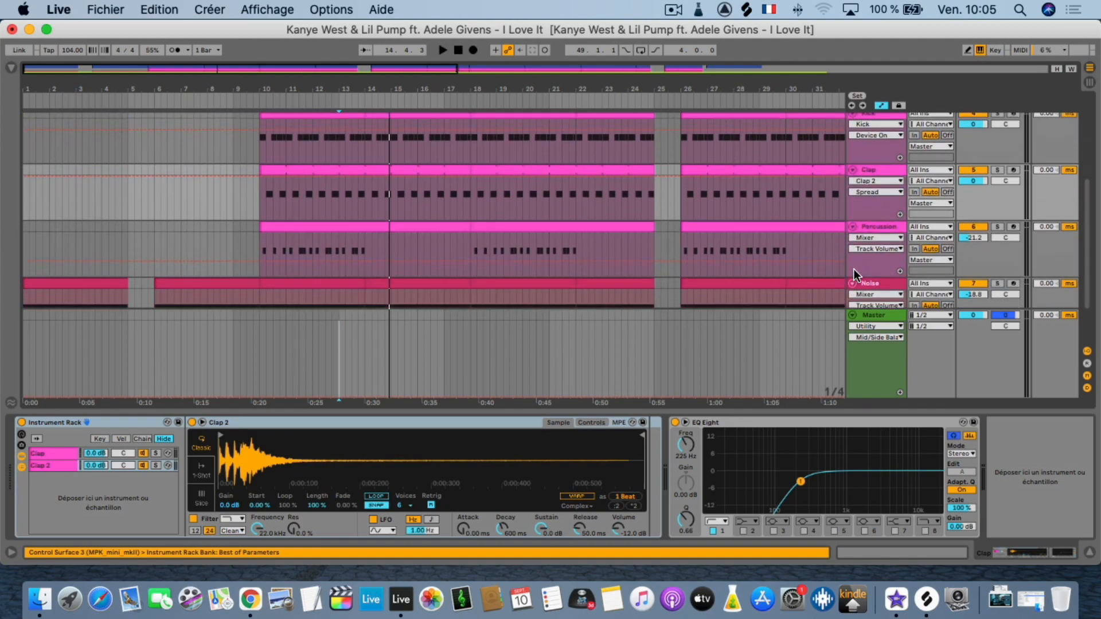
{"action": "left_click", "coordinate": [876, 227]}
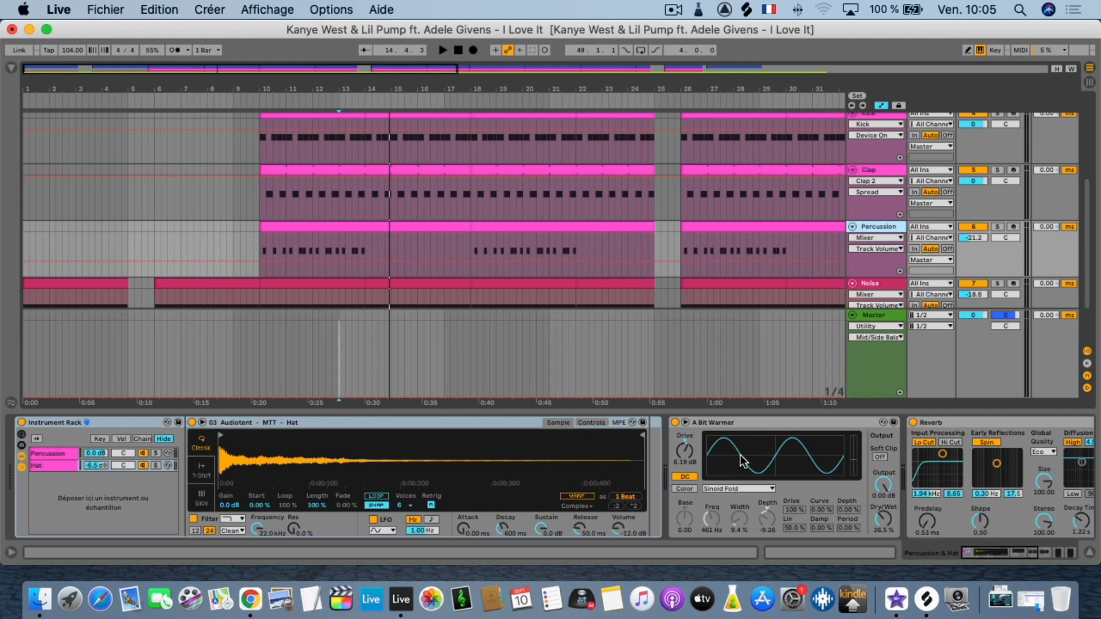
{"action": "scroll", "coordinate": [801, 457], "scroll_direction": "right", "scroll_amount": 5}
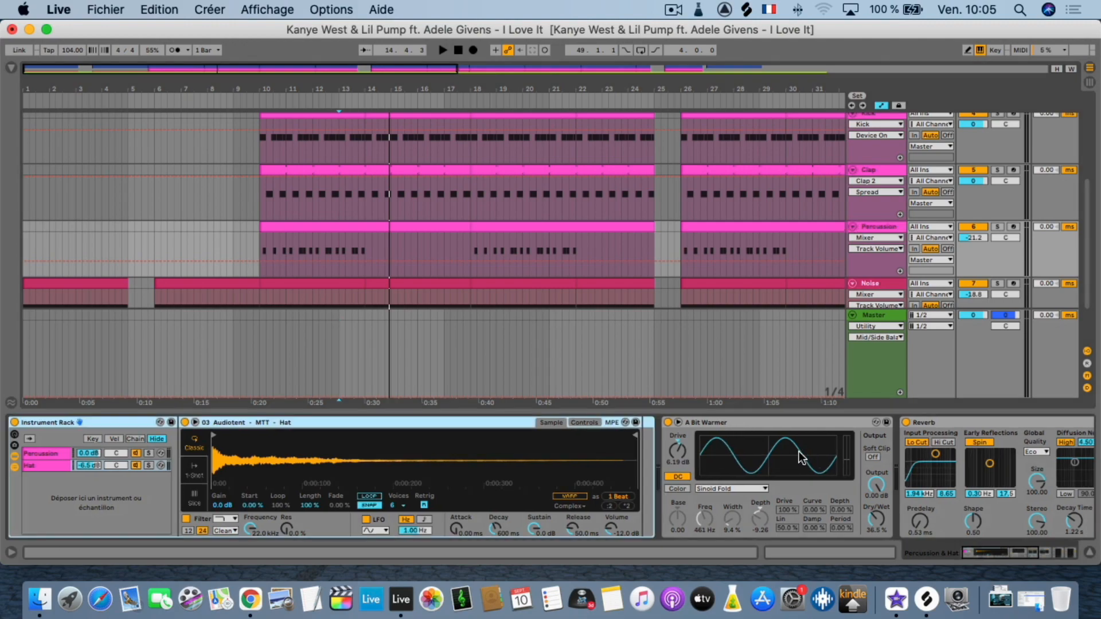
{"action": "scroll", "coordinate": [801, 457], "scroll_direction": "right", "scroll_amount": 2}
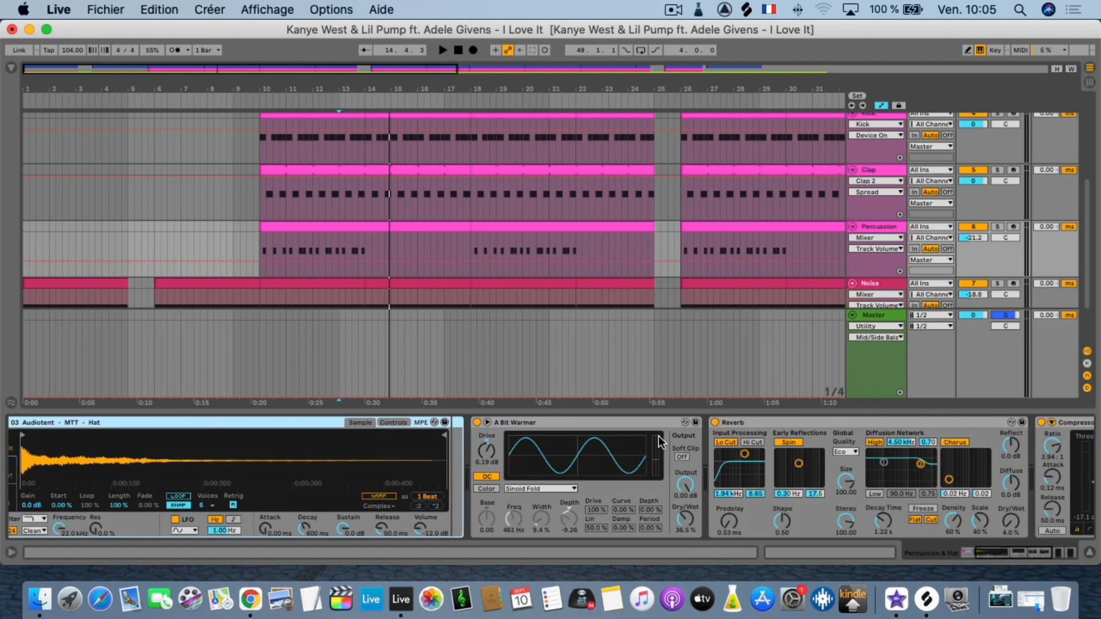
Solo the Percussion track and play it, bypassing its A Bit Warmer and Reverb devices to hear the dry sound.
{"action": "left_click", "coordinate": [996, 227]}
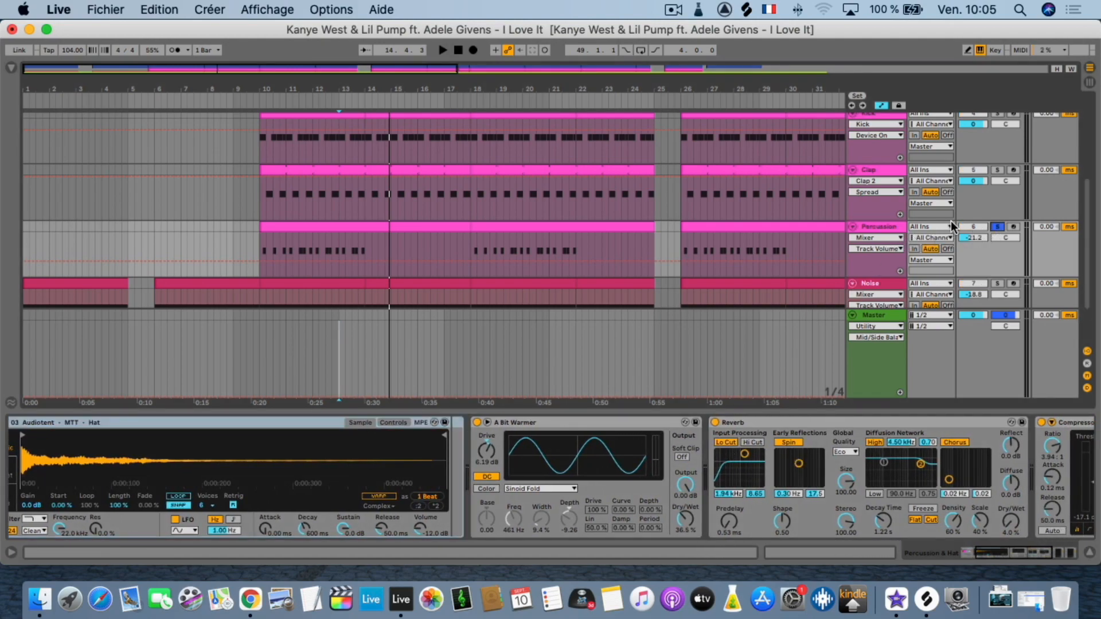
{"action": "key", "text": "space"}
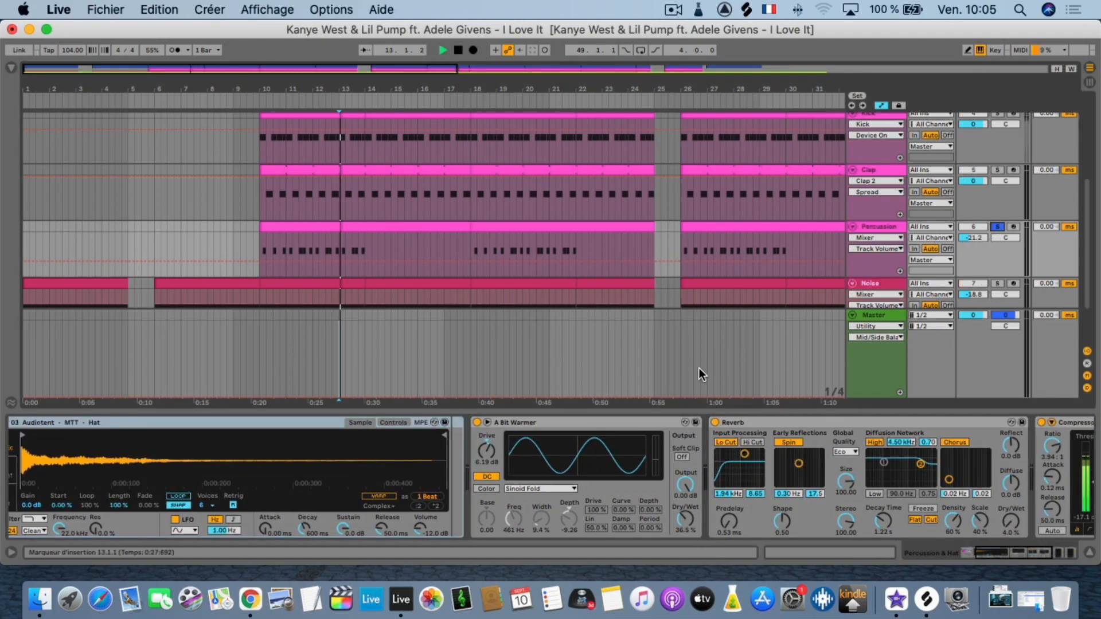
{"action": "left_click", "coordinate": [476, 422]}
{"action": "left_click", "coordinate": [715, 423]}
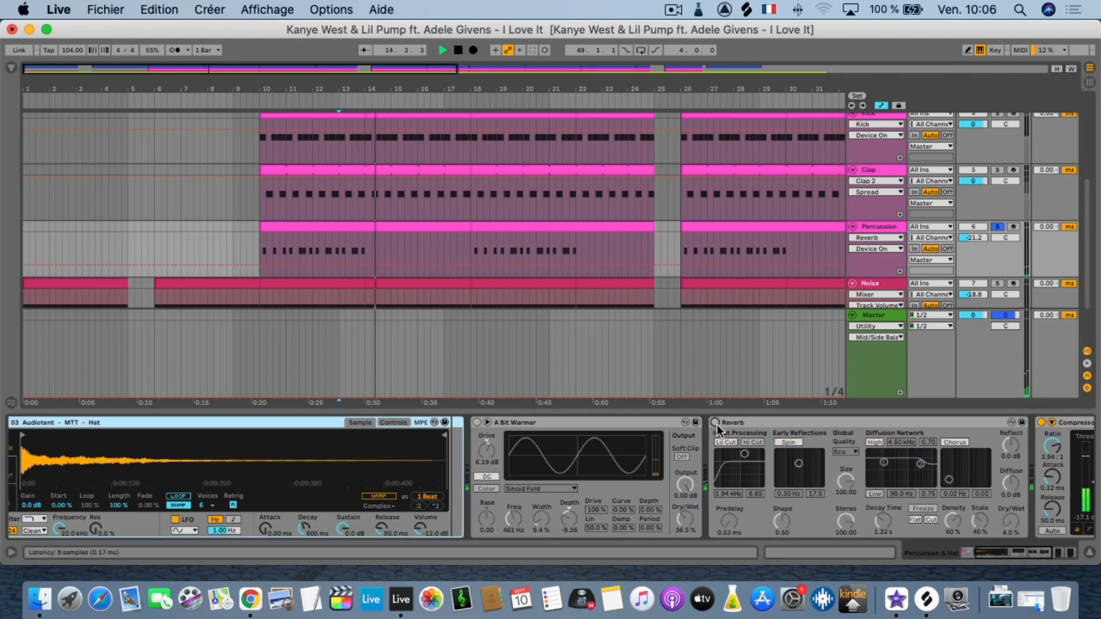
Reactivate A Bit Warmer and Reverb one after the other on the Percussion track during playback to compare the sound.
{"action": "scroll", "coordinate": [970, 419], "scroll_direction": "right", "scroll_amount": 10}
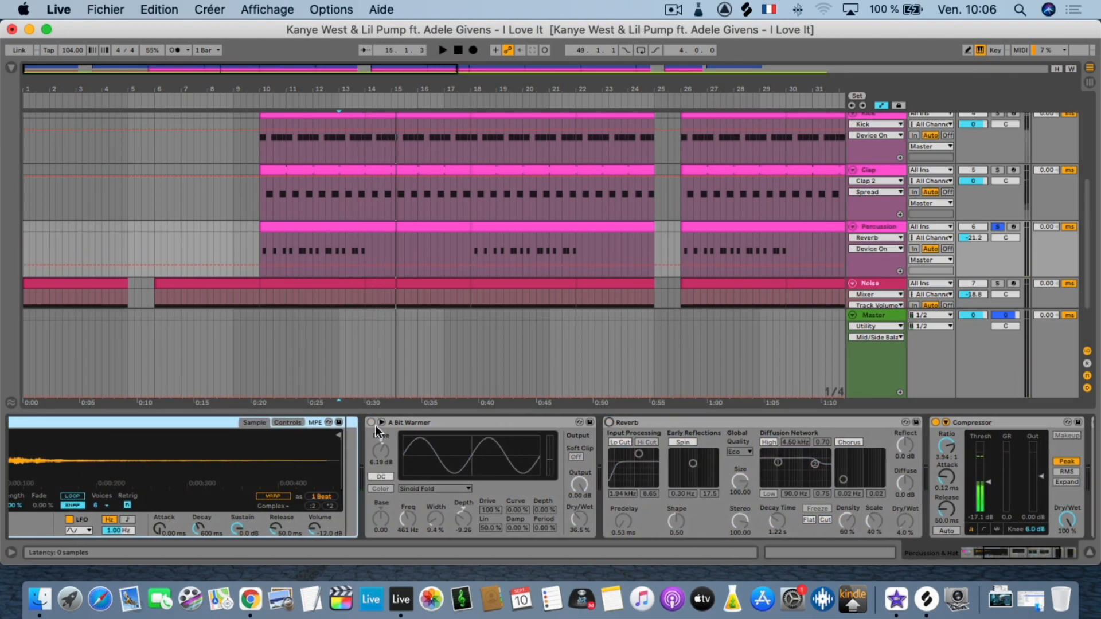
{"action": "left_click", "coordinate": [371, 422]}
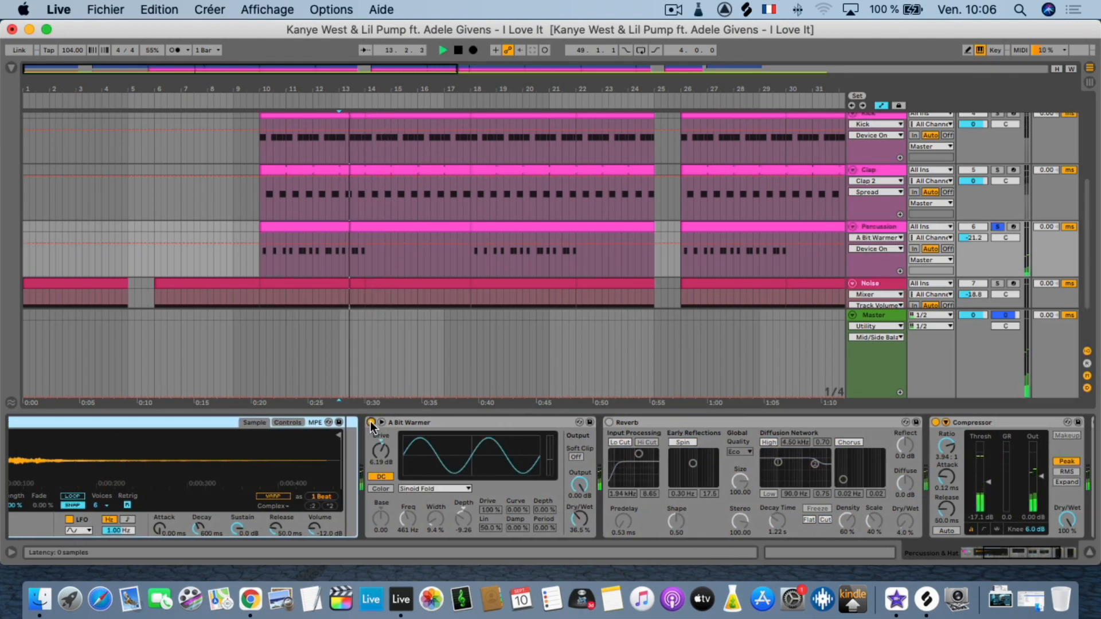
{"action": "left_click", "coordinate": [610, 422]}
{"action": "scroll", "coordinate": [717, 424], "scroll_direction": "right", "scroll_amount": 3}
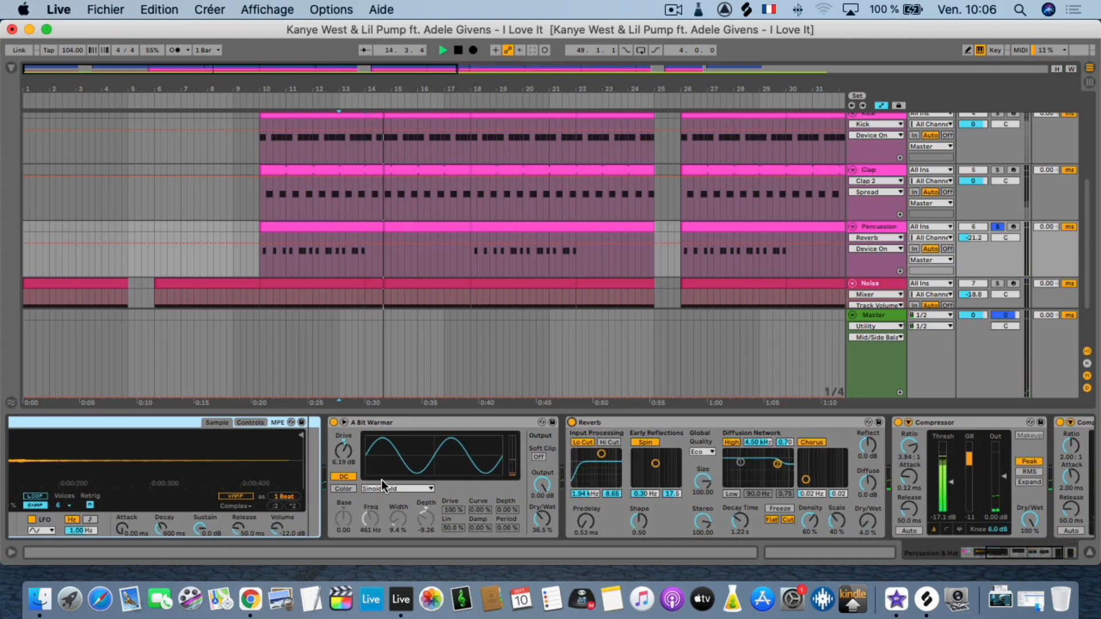
Check the curve types of A Bit Warmer on Percussion, keep Sinoid Fold, and show the compressors ending the chain.
{"action": "left_click", "coordinate": [395, 489]}
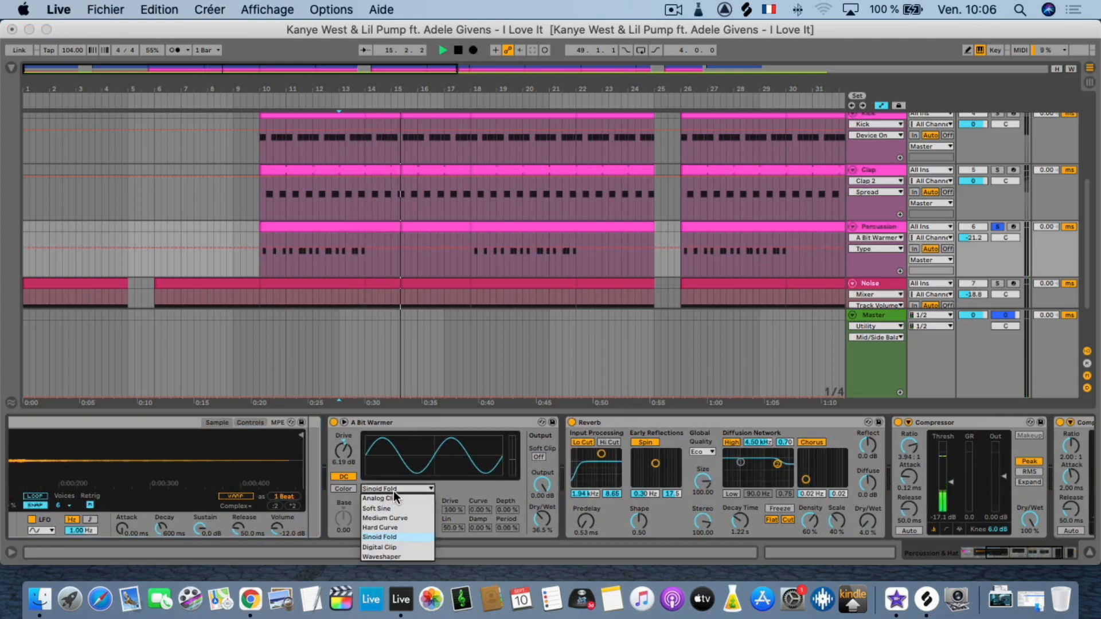
{"action": "left_click", "coordinate": [390, 537]}
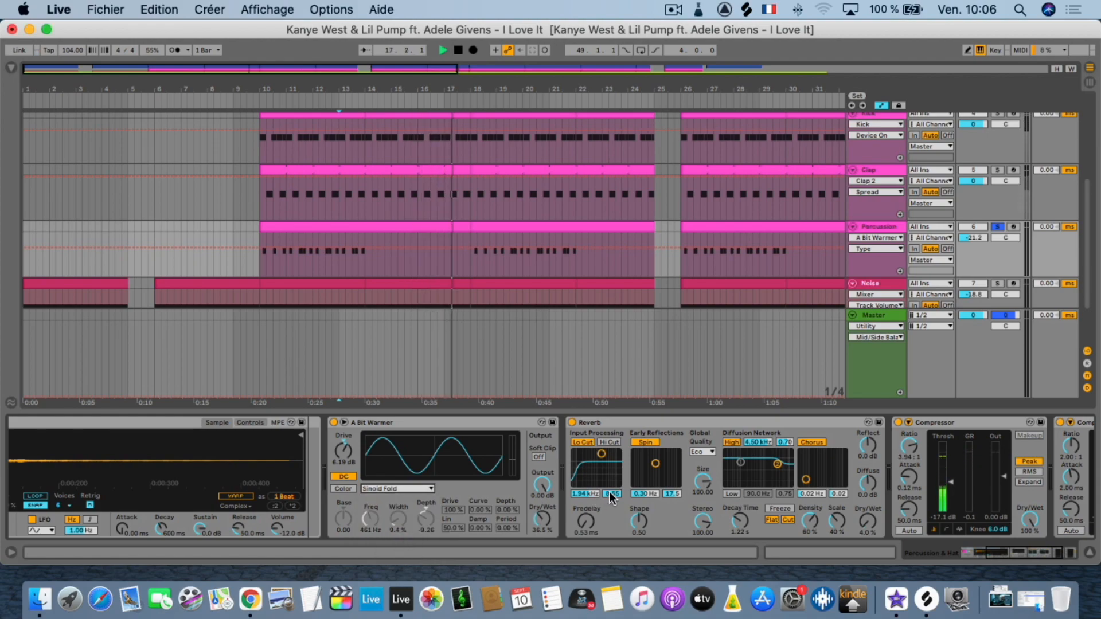
{"action": "scroll", "coordinate": [609, 491], "scroll_direction": "right", "scroll_amount": 8}
{"action": "scroll", "coordinate": [842, 454], "scroll_direction": "right", "scroll_amount": 5}
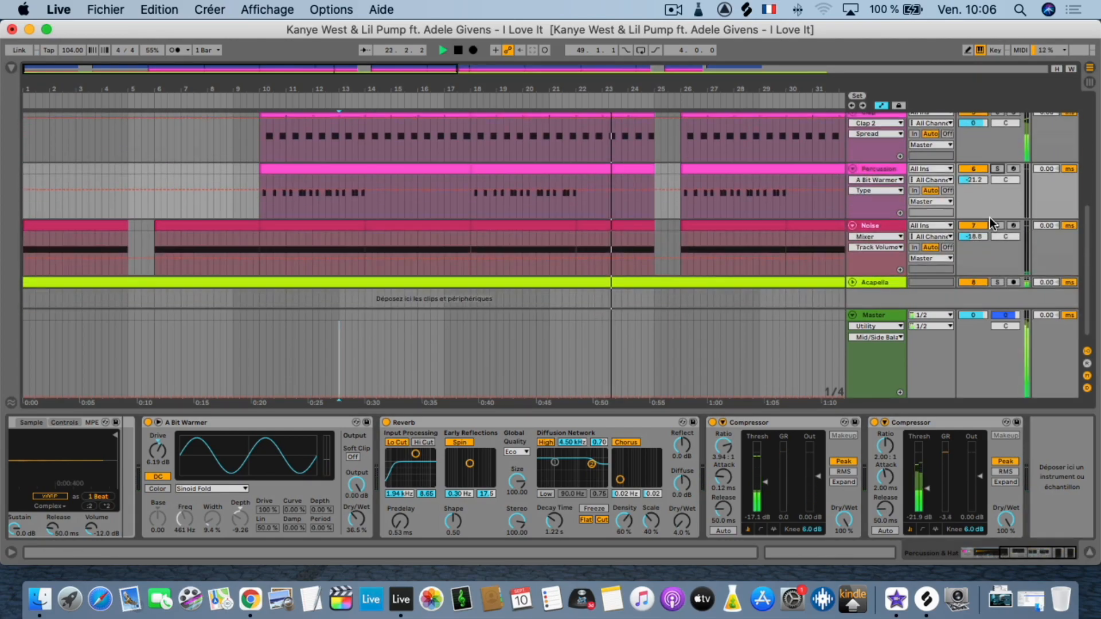
Solo the Acapella track, show its empty device chain, and turn its solo off.
{"action": "left_click", "coordinate": [997, 273]}
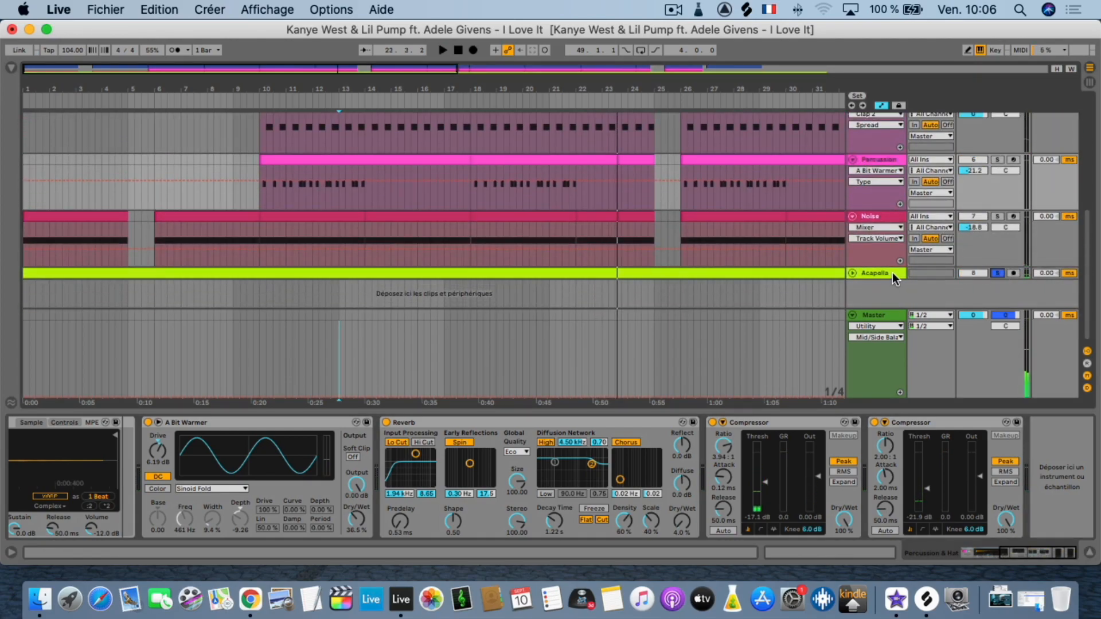
{"action": "left_click", "coordinate": [892, 272]}
{"action": "left_click", "coordinate": [1000, 273]}
Solo the Noise track, show its devices and play it from 13.1.1.
{"action": "scroll", "coordinate": [1000, 264], "scroll_direction": "up", "scroll_amount": 1}
{"action": "left_click", "coordinate": [998, 227]}
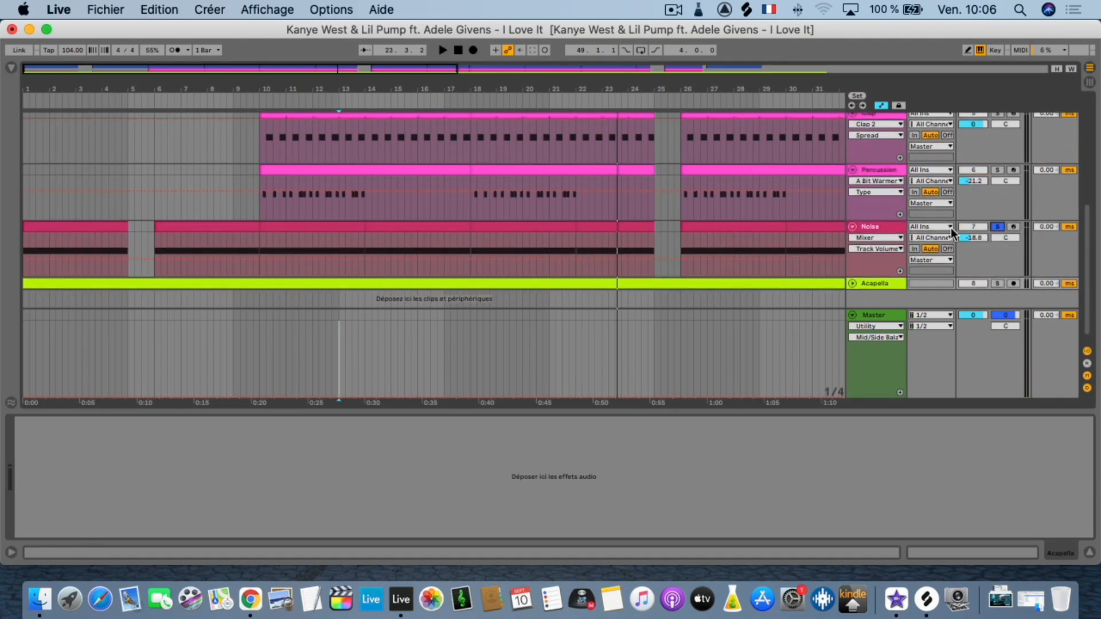
{"action": "left_click", "coordinate": [889, 225]}
{"action": "key", "text": "space"}
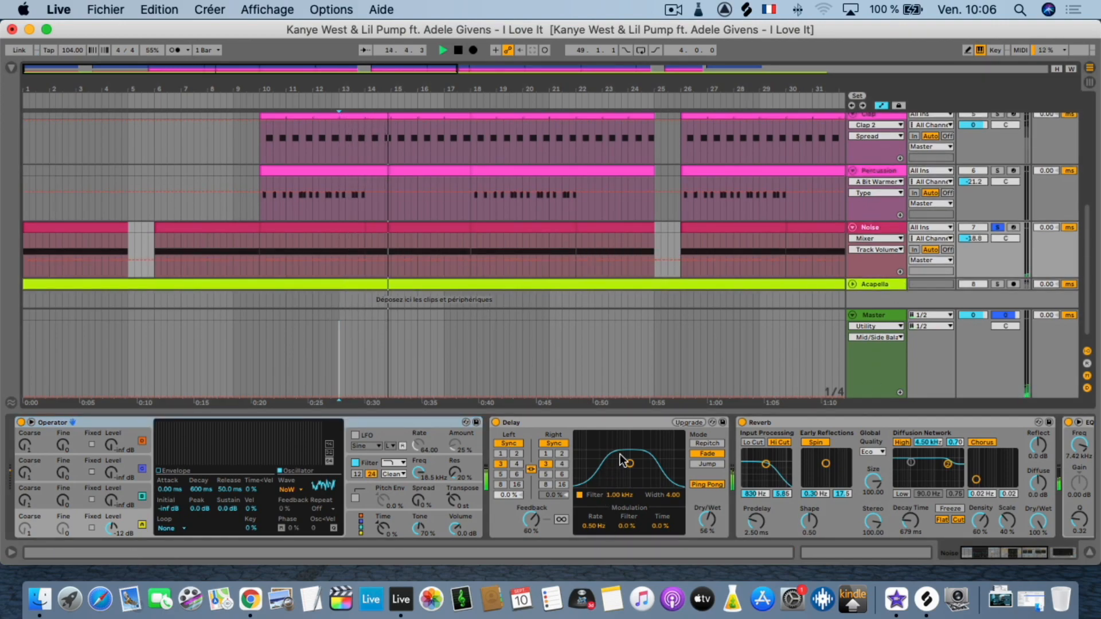
Bypass the EQ Eight at the end of the Noise track's chain and reactivate it to compare the sound.
{"action": "scroll", "coordinate": [695, 483], "scroll_direction": "right", "scroll_amount": 2}
{"action": "scroll", "coordinate": [695, 483], "scroll_direction": "right", "scroll_amount": 8}
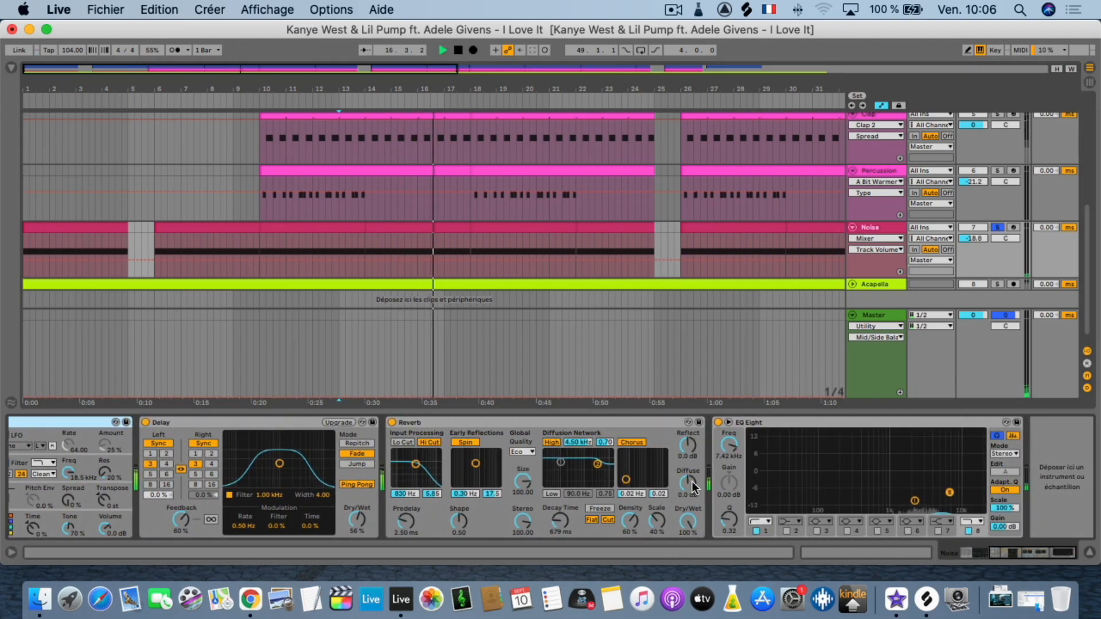
{"action": "left_click", "coordinate": [717, 422]}
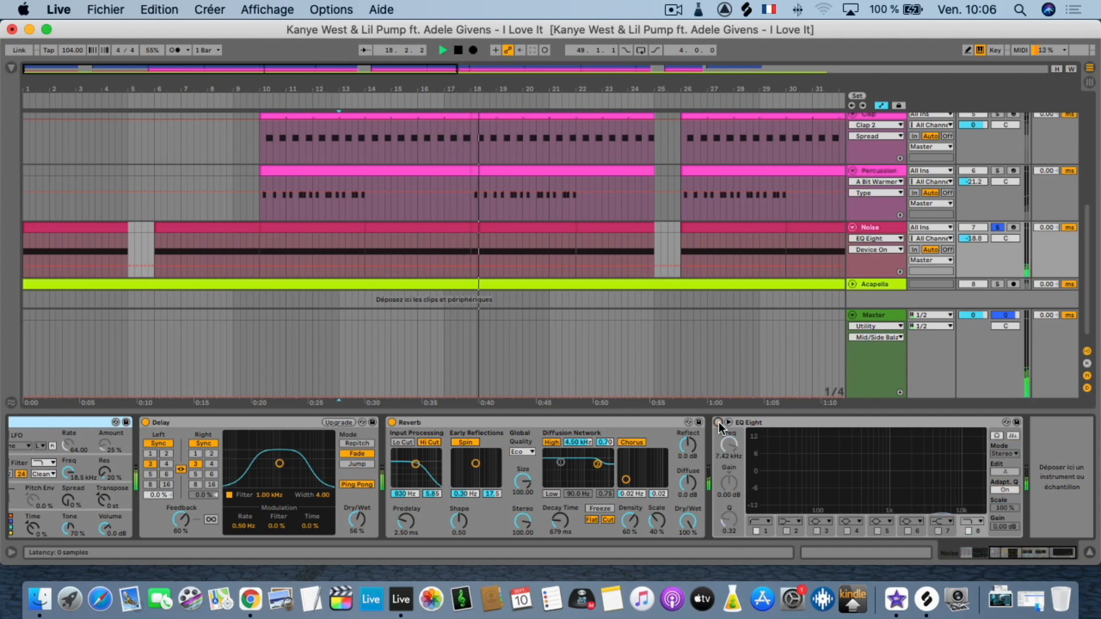
{"action": "left_click", "coordinate": [718, 421]}
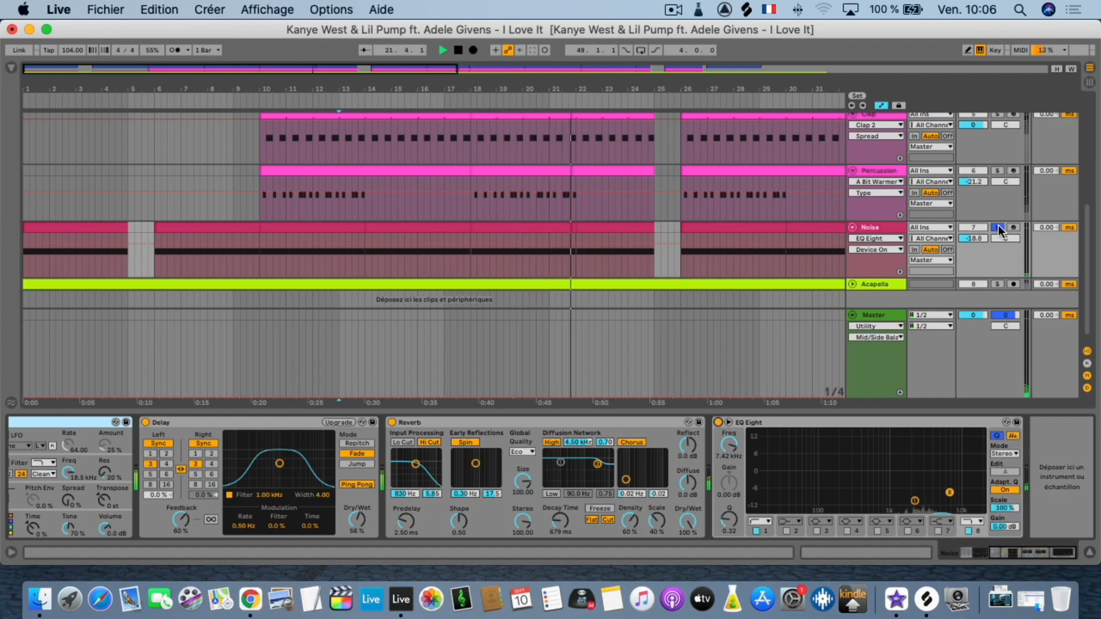
Show the device chain of the Kick track and that of the Sub track.
{"action": "scroll", "coordinate": [984, 215], "scroll_direction": "up", "scroll_amount": 3}
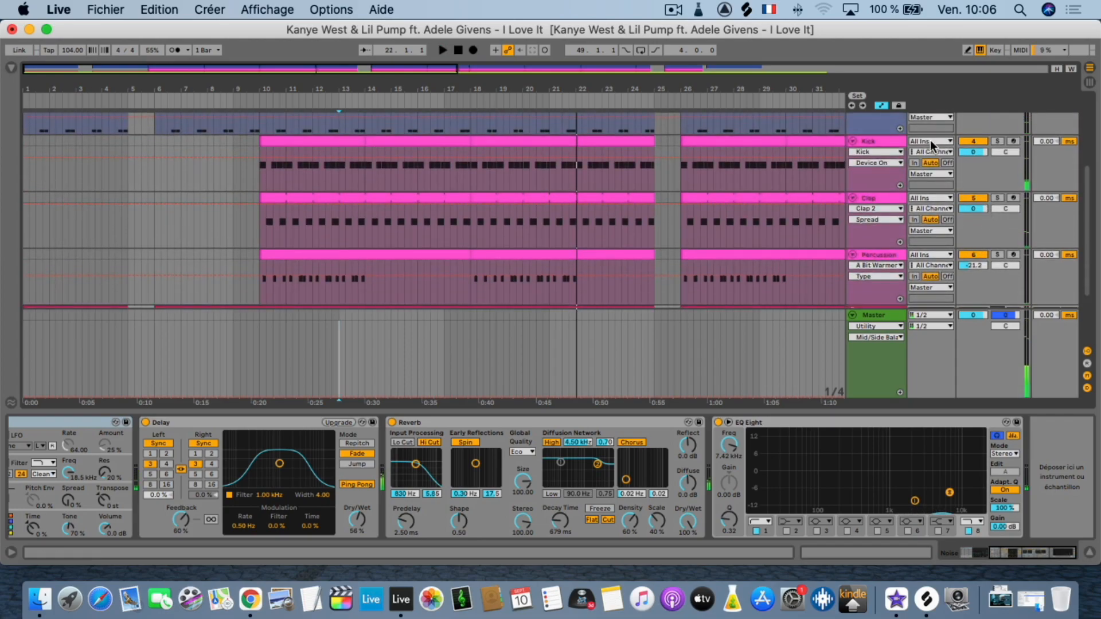
{"action": "left_click", "coordinate": [890, 141]}
{"action": "scroll", "coordinate": [889, 189], "scroll_direction": "up", "scroll_amount": 3}
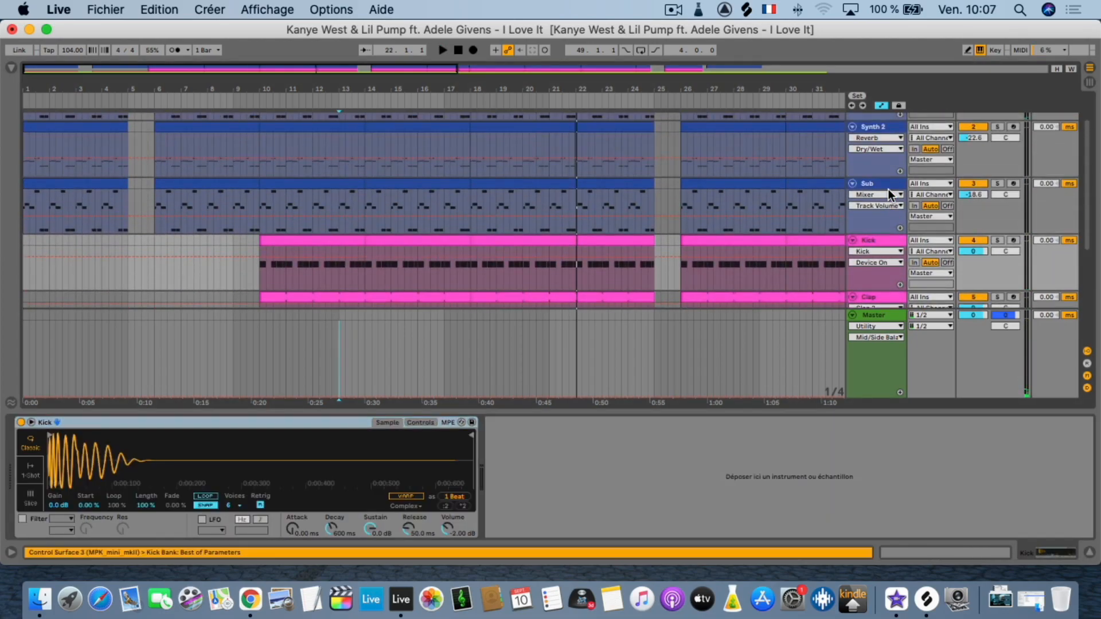
{"action": "left_click", "coordinate": [882, 184]}
{"action": "scroll", "coordinate": [879, 188], "scroll_direction": "up", "scroll_amount": 2}
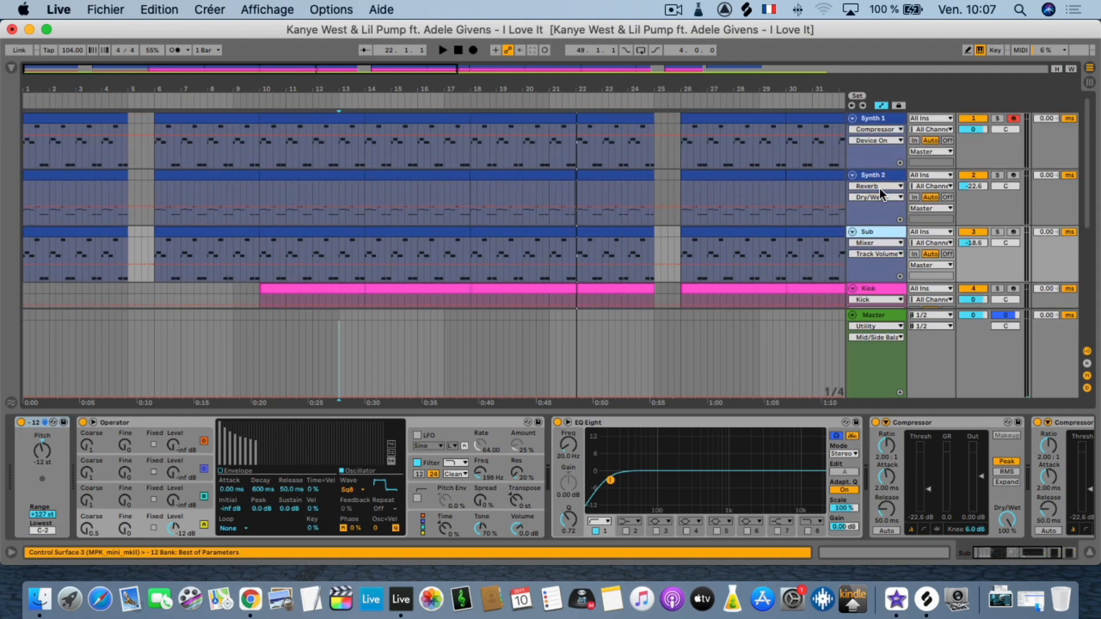
Unfold Sylenth1 on the Synth 1 track, open its plug-in window and play the project from 13.1.1.
{"action": "left_click", "coordinate": [875, 117]}
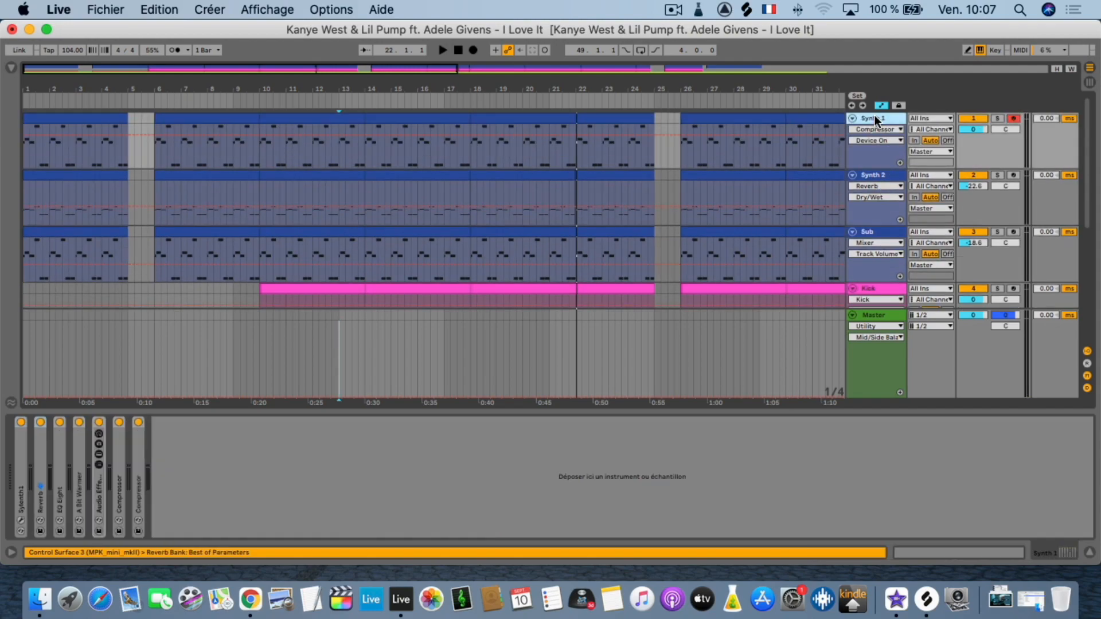
{"action": "double_click", "coordinate": [21, 454]}
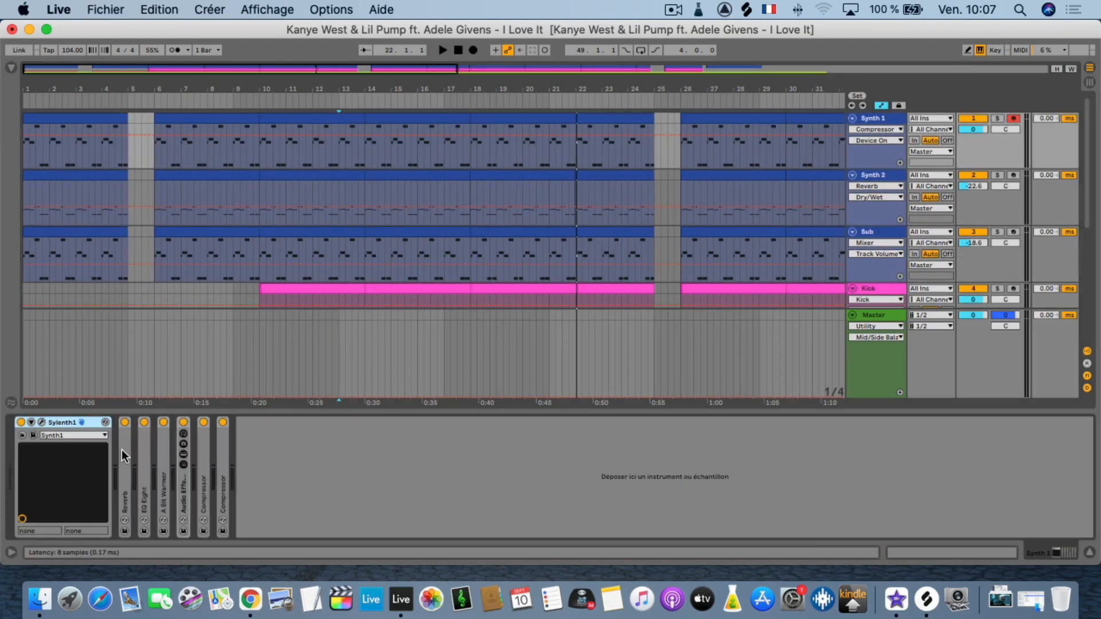
{"action": "left_click", "coordinate": [41, 423]}
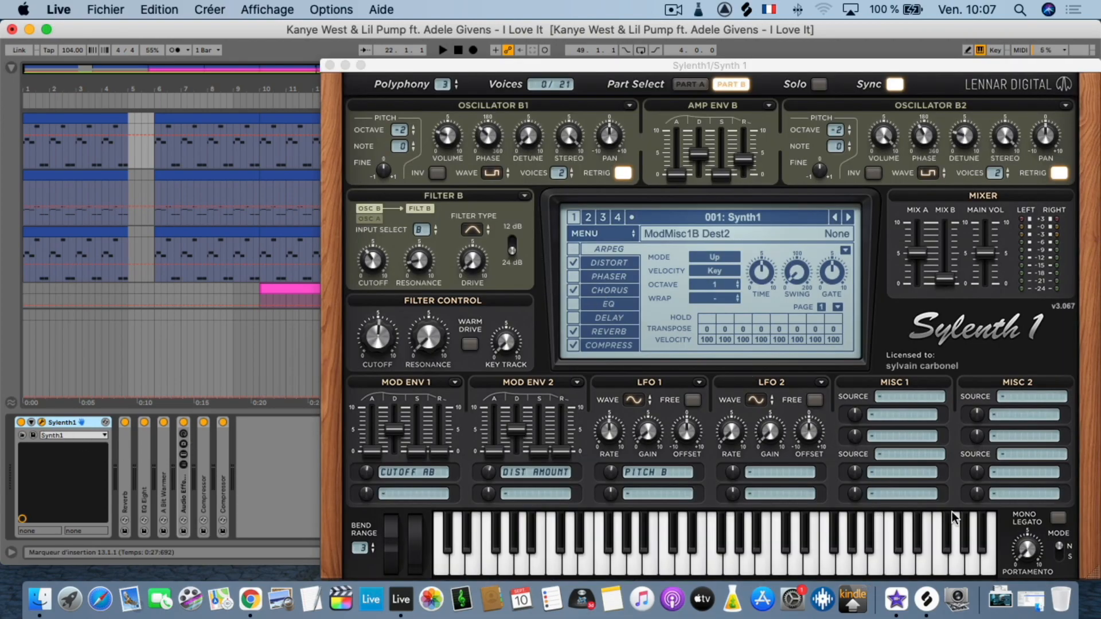
{"action": "key", "text": "space"}
{"action": "key", "text": "space"}
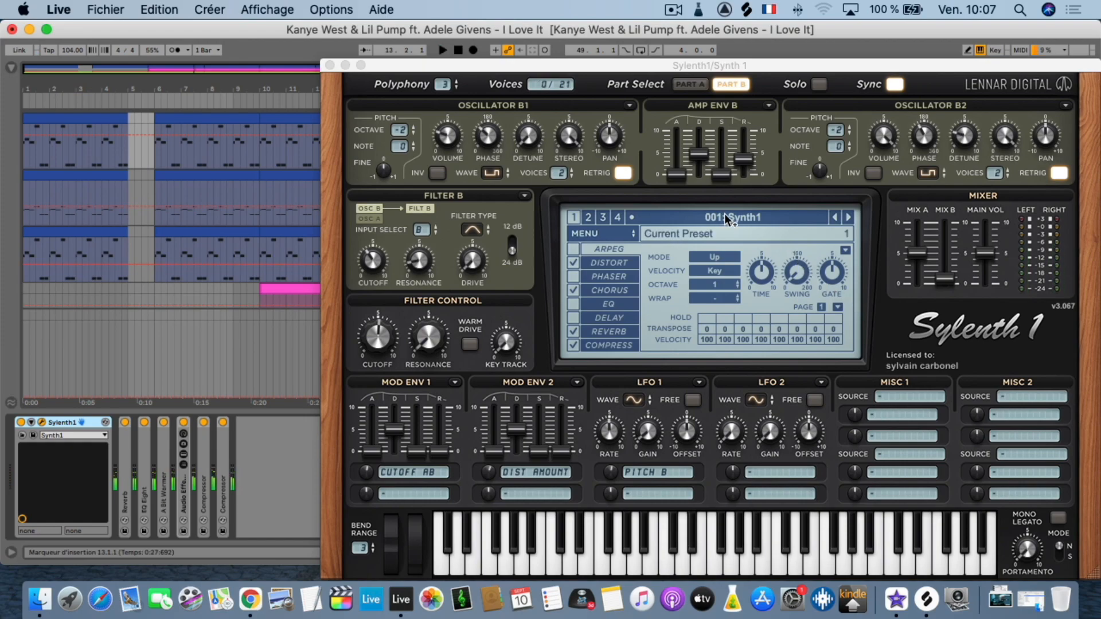
{"action": "key", "text": "space"}
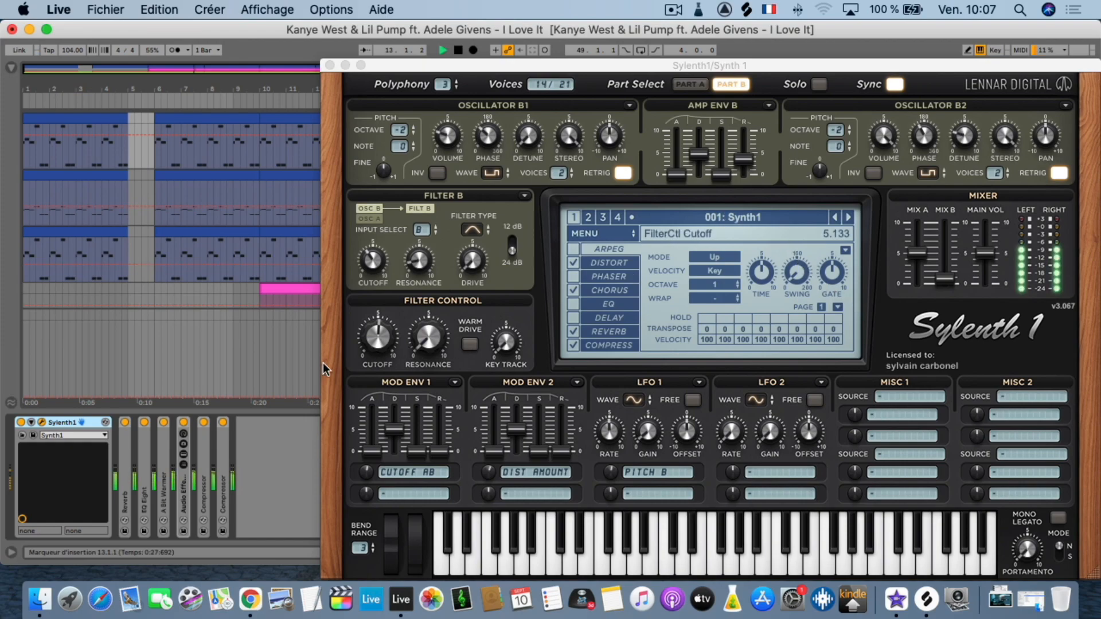
Unfold the Reverb on the Synth 1 track, stop playback and close the Sylenth1 window.
{"action": "left_click", "coordinate": [122, 465]}
{"action": "double_click", "coordinate": [122, 465]}
{"action": "key", "text": "space"}
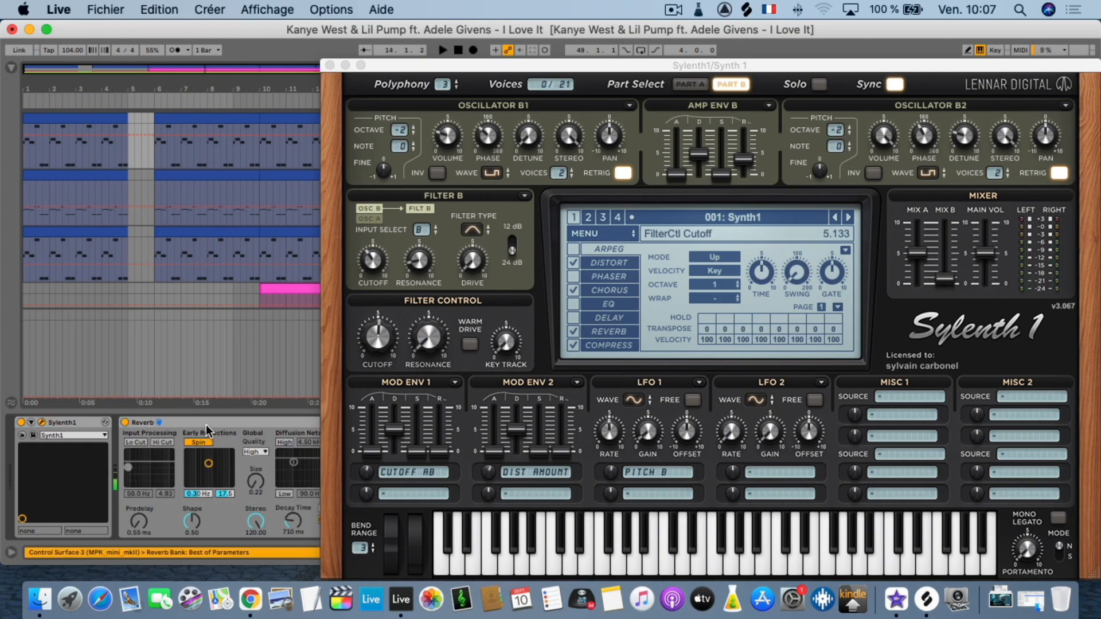
{"action": "left_click", "coordinate": [330, 65]}
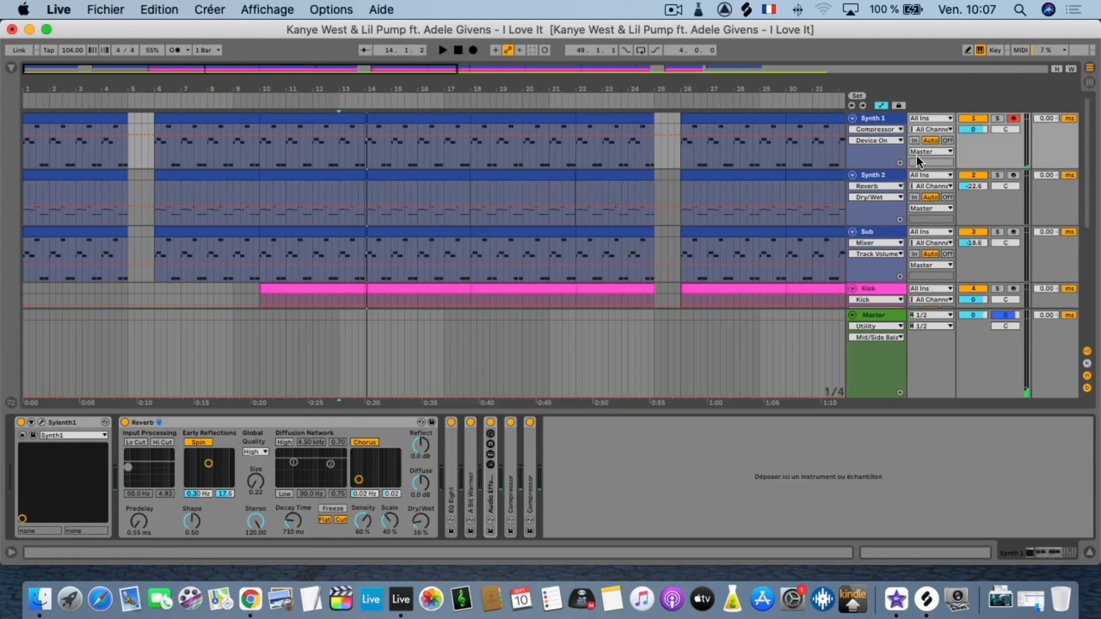
Solo the Synth 1 track, play it briefly from 13.1.1, and unfold its EQ Eight.
{"action": "left_click", "coordinate": [997, 118]}
{"action": "key", "text": "space"}
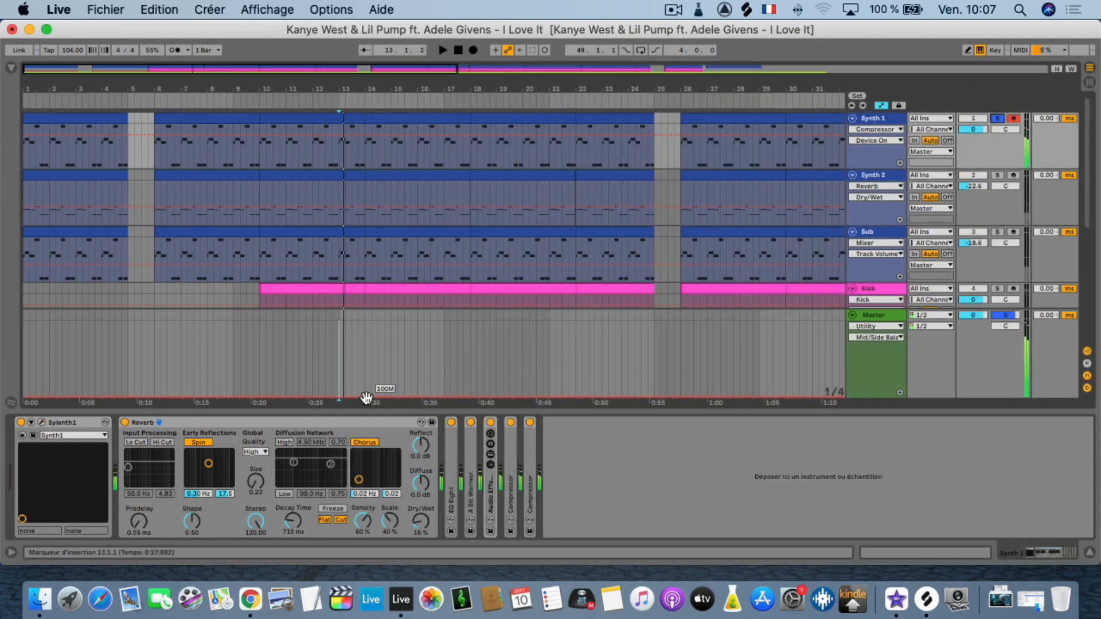
{"action": "double_click", "coordinate": [451, 453]}
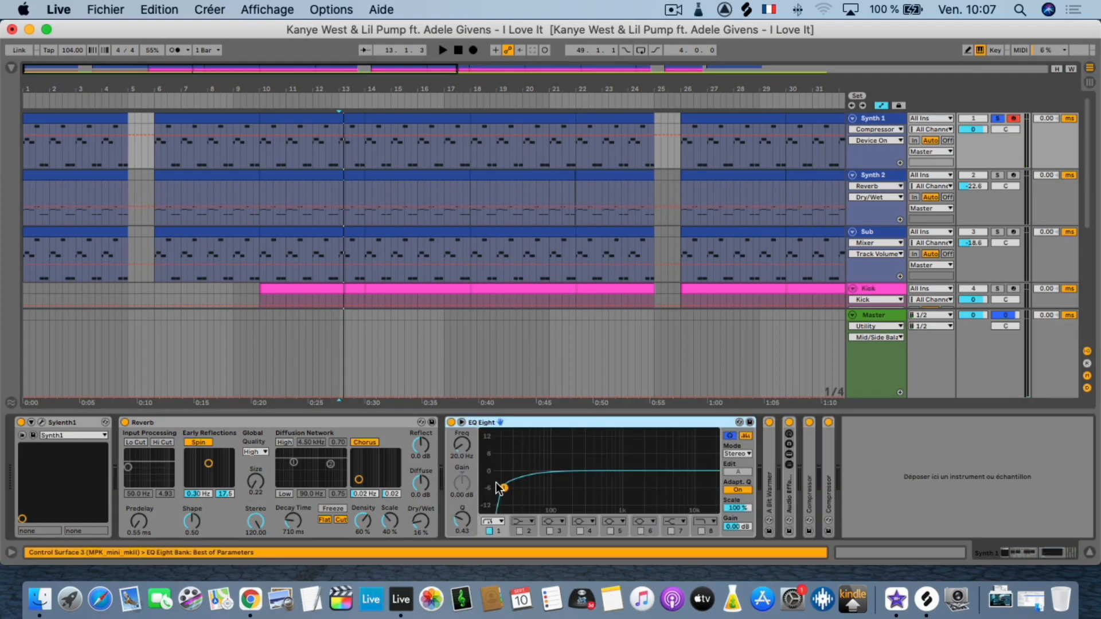
Unfold A Bit Warmer and the Audio Effect Rack in the Synth 1 track's device chain.
{"action": "left_click", "coordinate": [769, 496]}
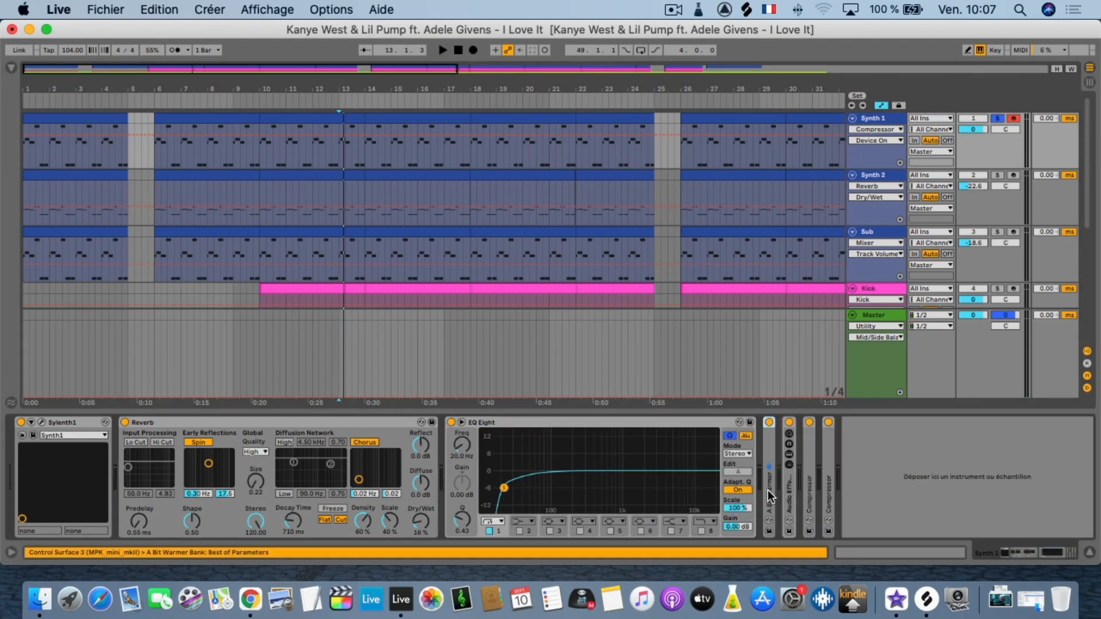
{"action": "double_click", "coordinate": [770, 495]}
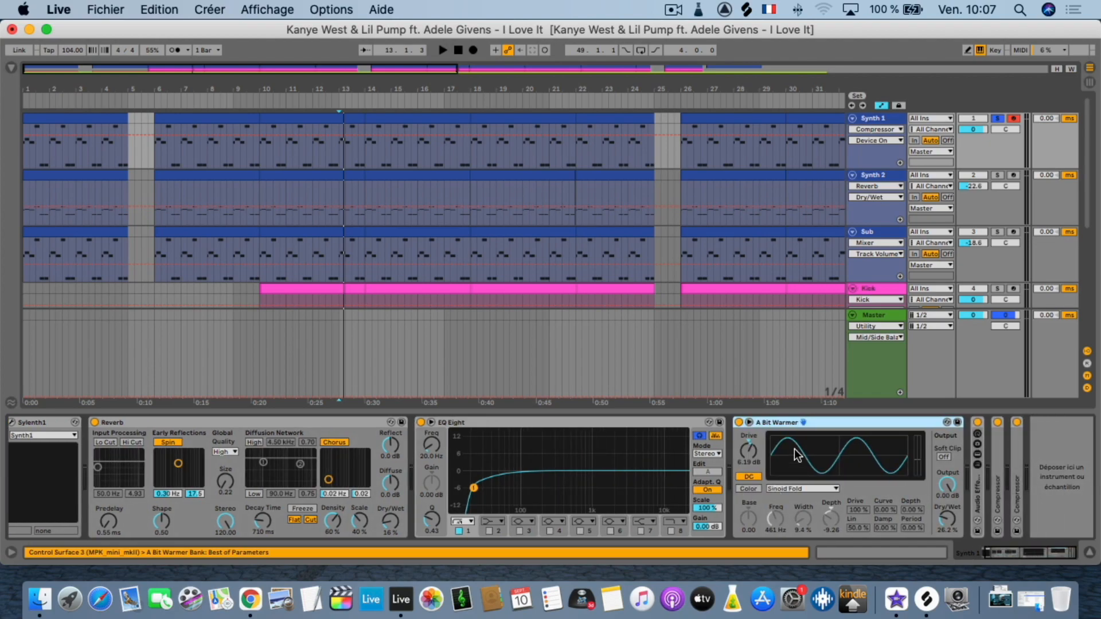
{"action": "double_click", "coordinate": [976, 488]}
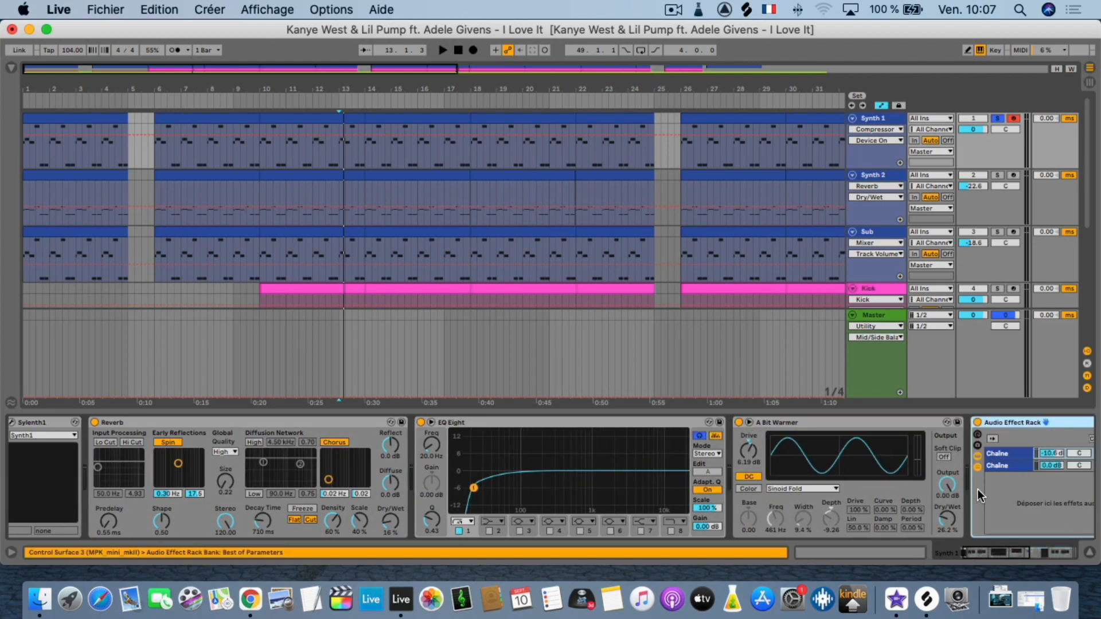
Unfold both Compressors after the Reverb in the Synth 1 track's device chain and play the track briefly.
{"action": "scroll", "coordinate": [940, 491], "scroll_direction": "right", "scroll_amount": 8}
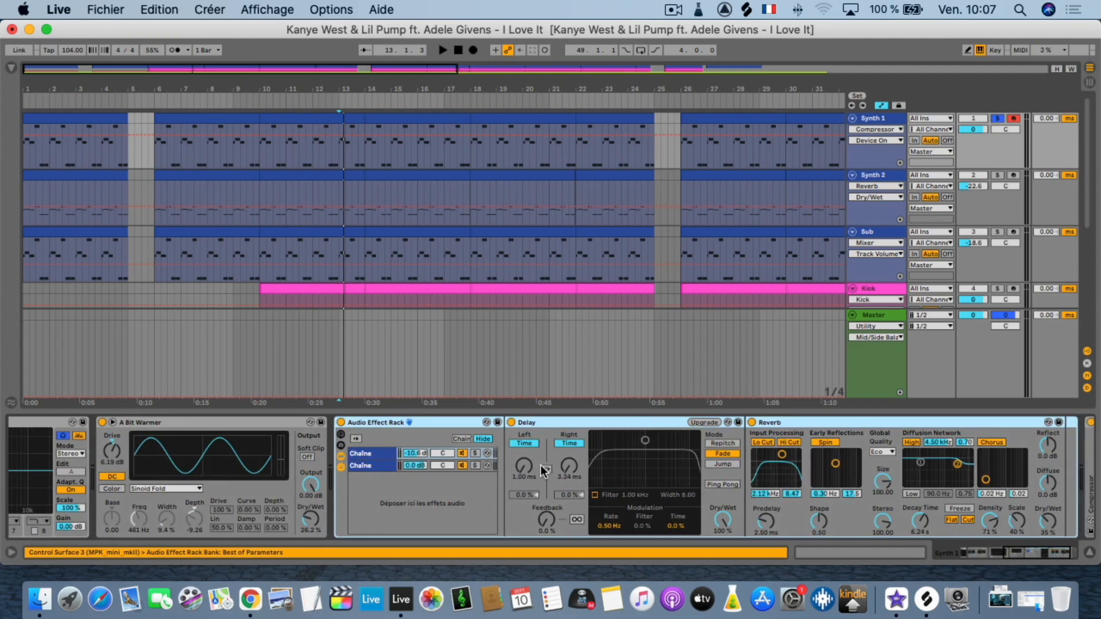
{"action": "scroll", "coordinate": [425, 445], "scroll_direction": "right", "scroll_amount": 3}
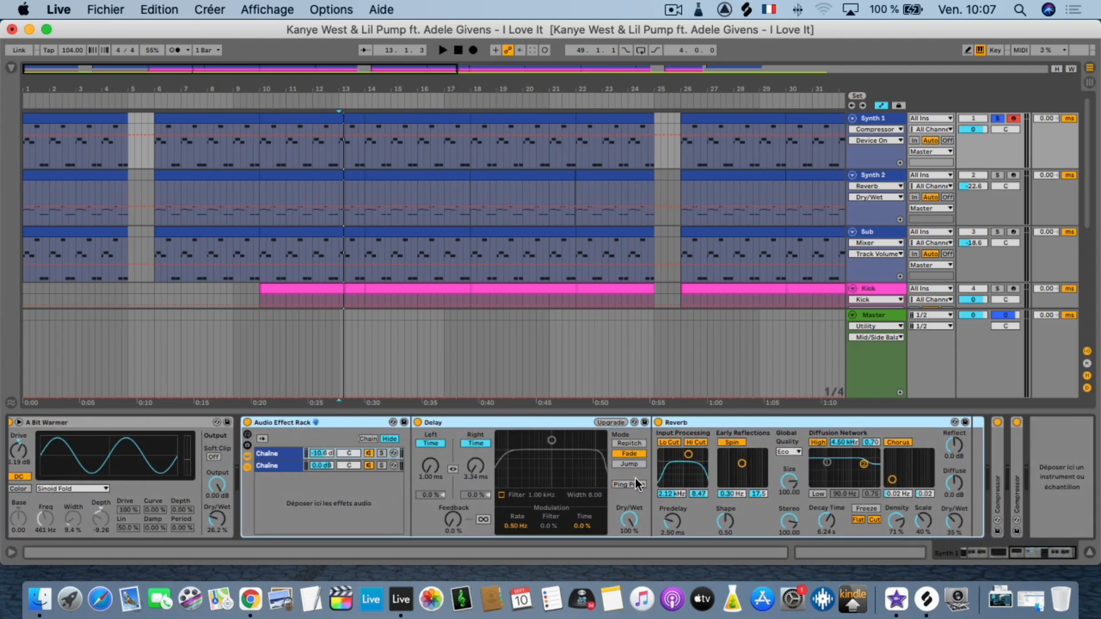
{"action": "double_click", "coordinate": [998, 504]}
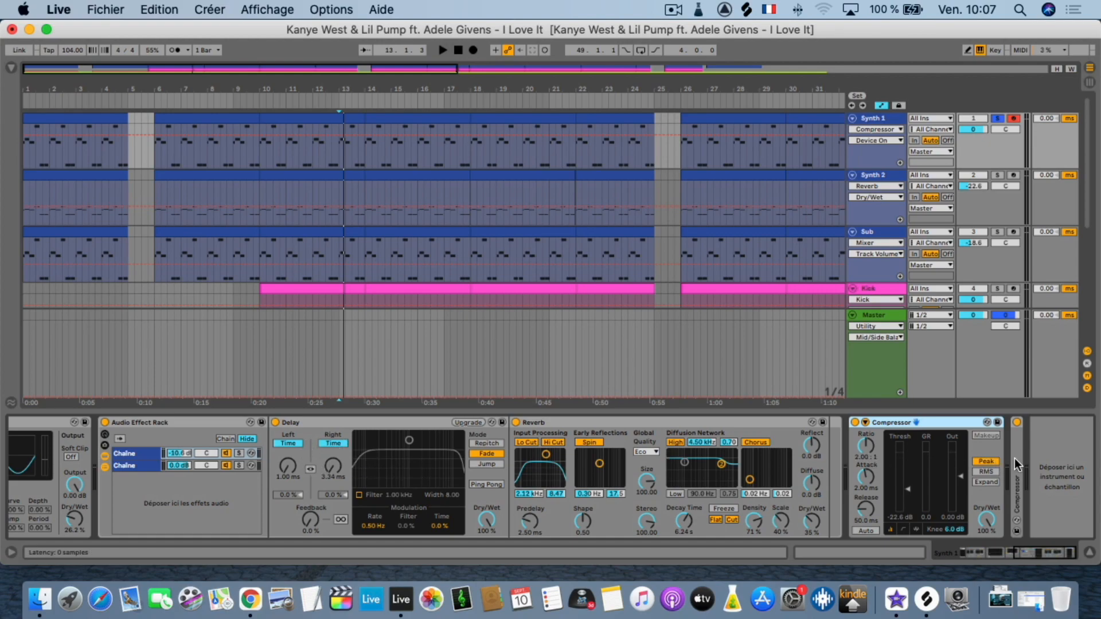
{"action": "key", "text": "super+d"}
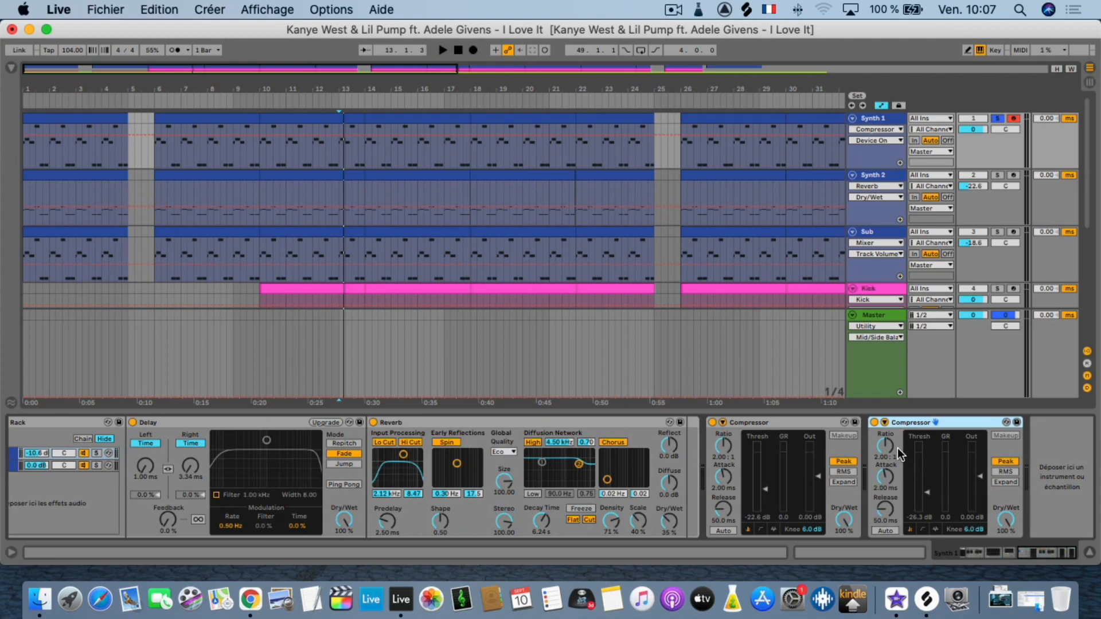
{"action": "key", "text": "space"}
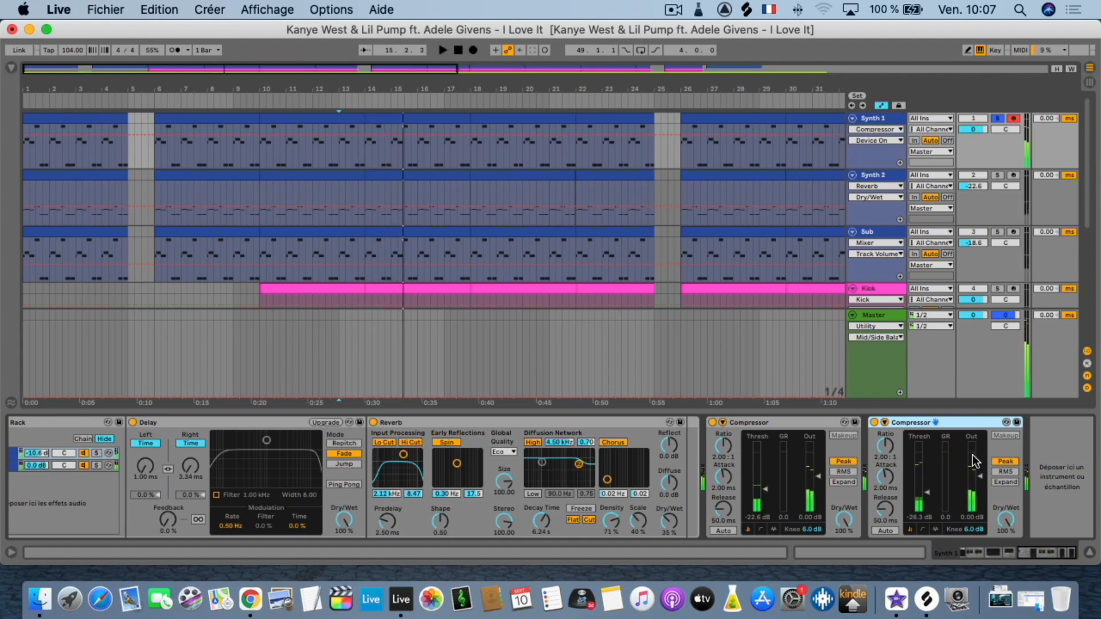
Solo the Synth 2 track and unfold Bass Housy to examine its settings alongside the Overdrive and Reverb.
{"action": "left_click", "coordinate": [888, 175]}
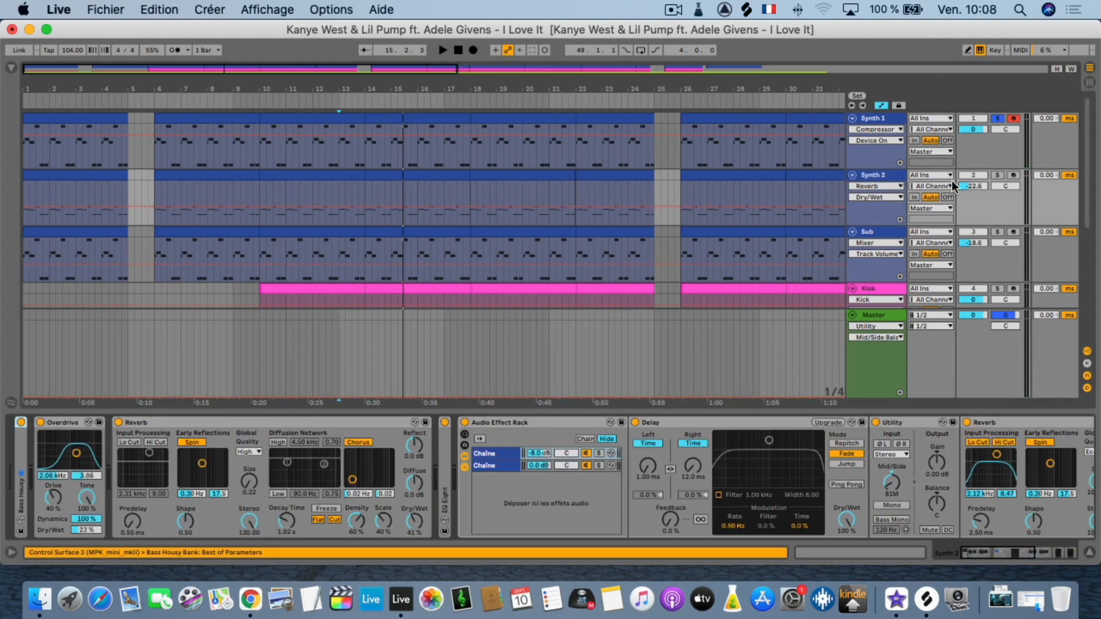
{"action": "left_click", "coordinate": [997, 175]}
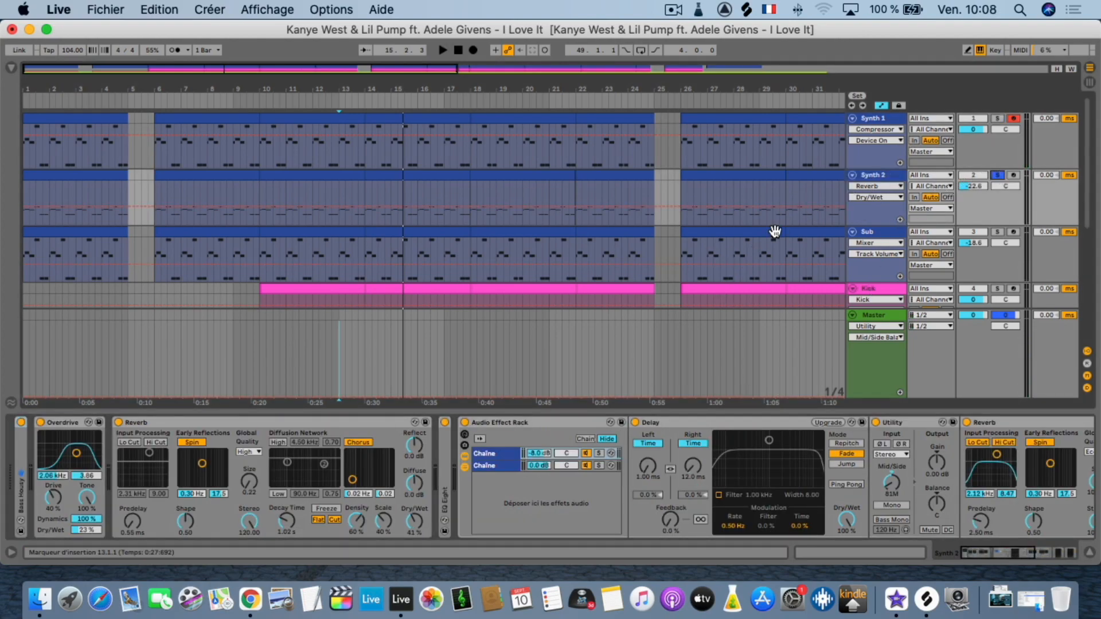
{"action": "double_click", "coordinate": [20, 473]}
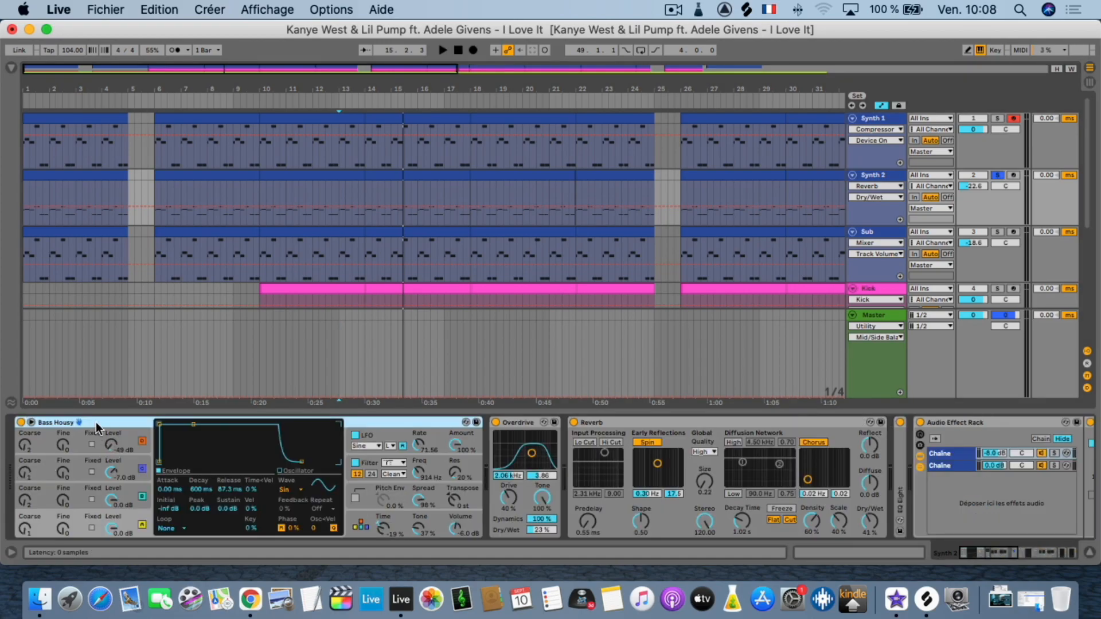
{"action": "scroll", "coordinate": [287, 489], "scroll_direction": "right", "scroll_amount": 15}
{"action": "scroll", "coordinate": [287, 490], "scroll_direction": "left", "scroll_amount": 15}
{"action": "scroll", "coordinate": [209, 491], "scroll_direction": "right", "scroll_amount": 4}
{"action": "scroll", "coordinate": [209, 490], "scroll_direction": "right", "scroll_amount": 5}
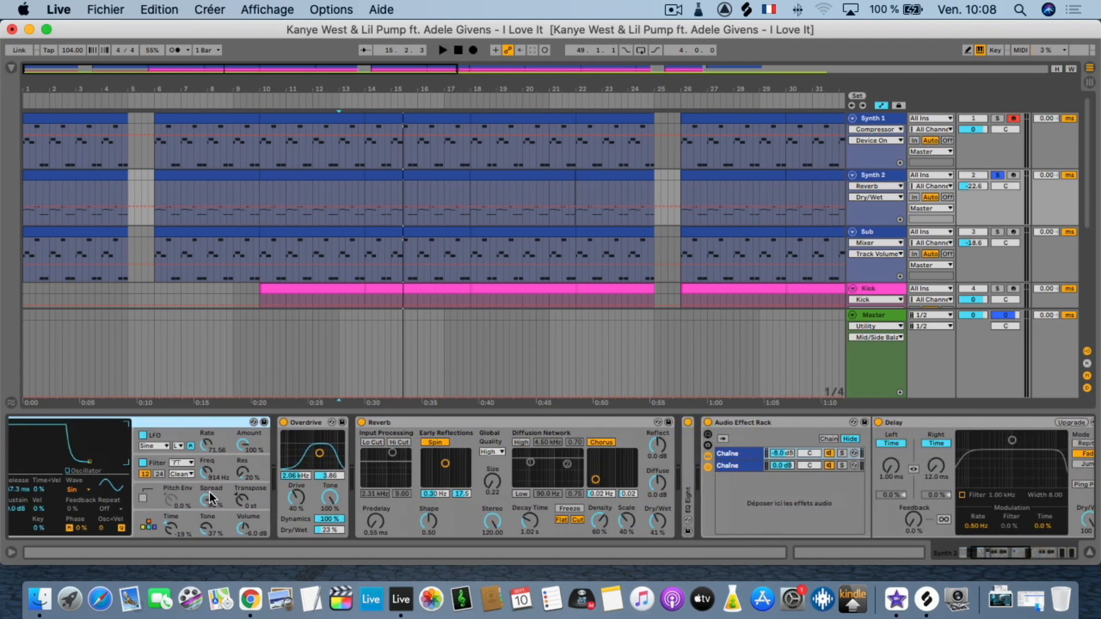
{"action": "scroll", "coordinate": [381, 486], "scroll_direction": "right", "scroll_amount": 15}
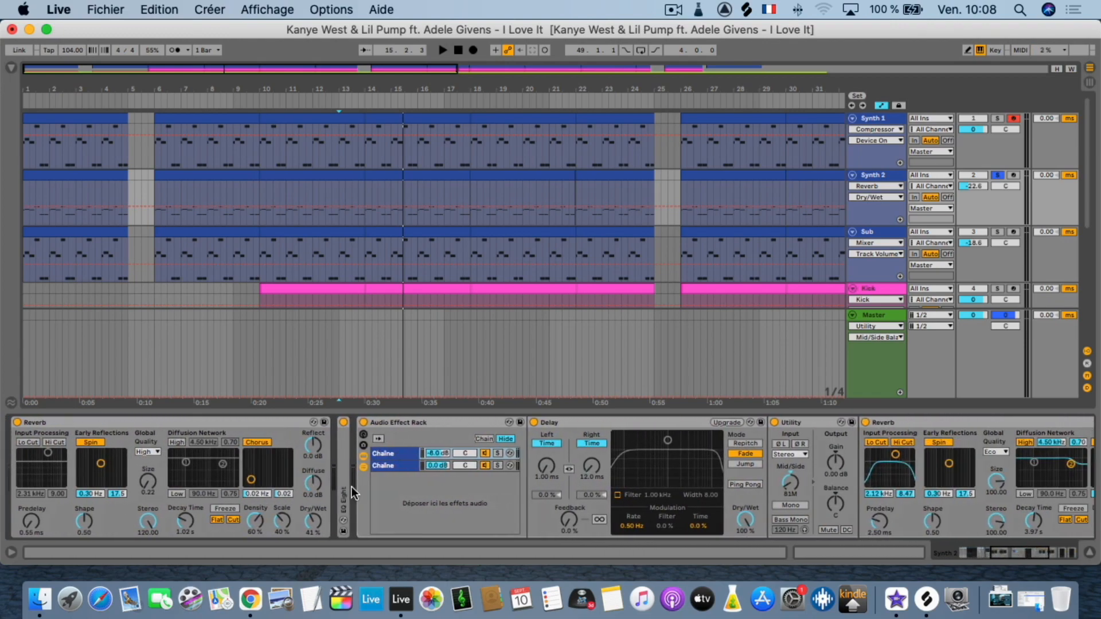
Unfold the EQ Eight on the Synth 2 track and review the remaining devices through to the two Compressors.
{"action": "double_click", "coordinate": [340, 490]}
{"action": "scroll", "coordinate": [417, 482], "scroll_direction": "right", "scroll_amount": 7}
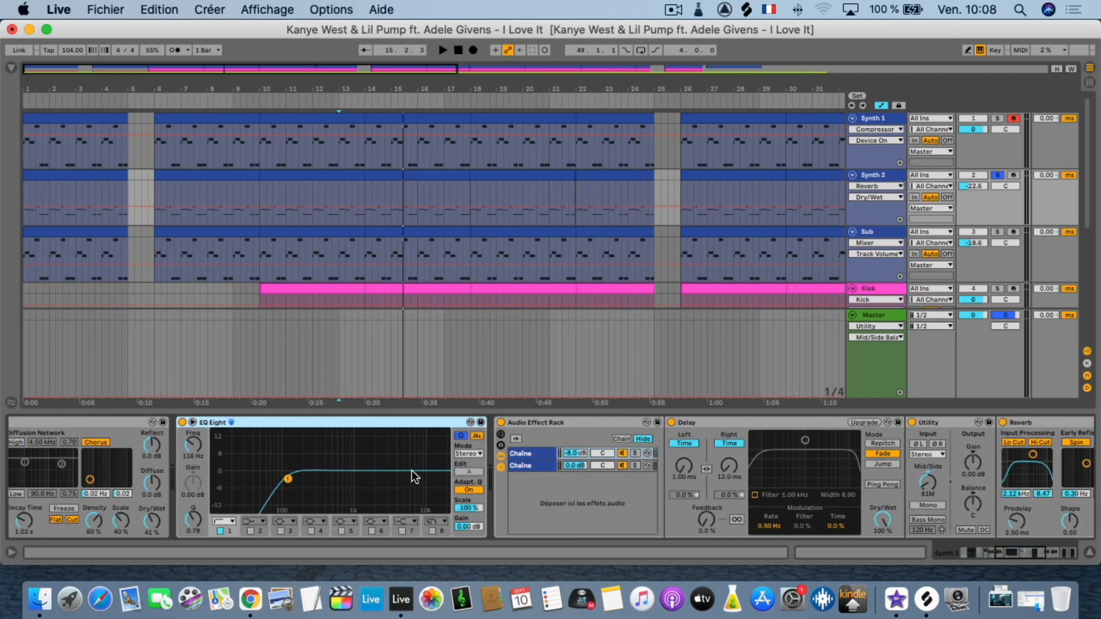
{"action": "scroll", "coordinate": [412, 470], "scroll_direction": "right", "scroll_amount": 14}
{"action": "scroll", "coordinate": [410, 470], "scroll_direction": "right", "scroll_amount": 9}
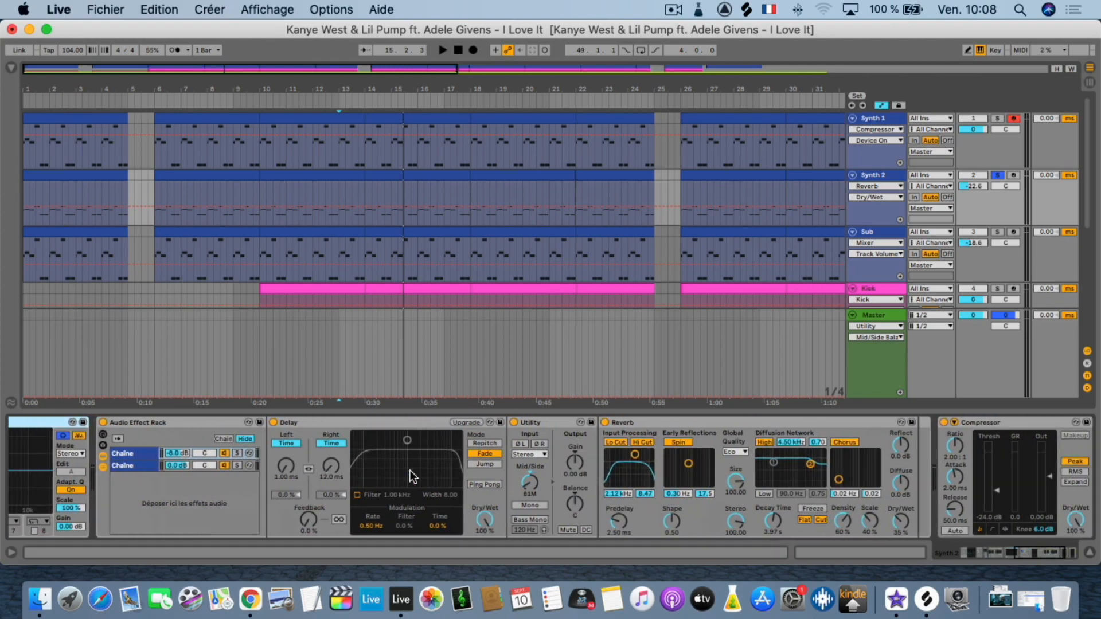
{"action": "scroll", "coordinate": [410, 470], "scroll_direction": "right", "scroll_amount": 1}
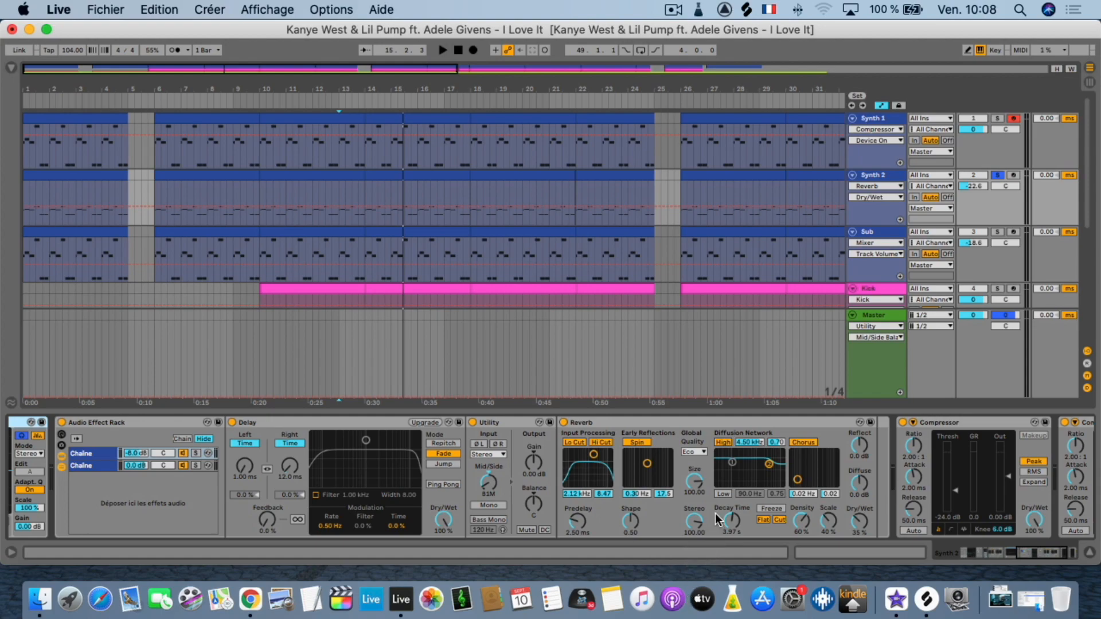
{"action": "scroll", "coordinate": [700, 519], "scroll_direction": "right", "scroll_amount": 5}
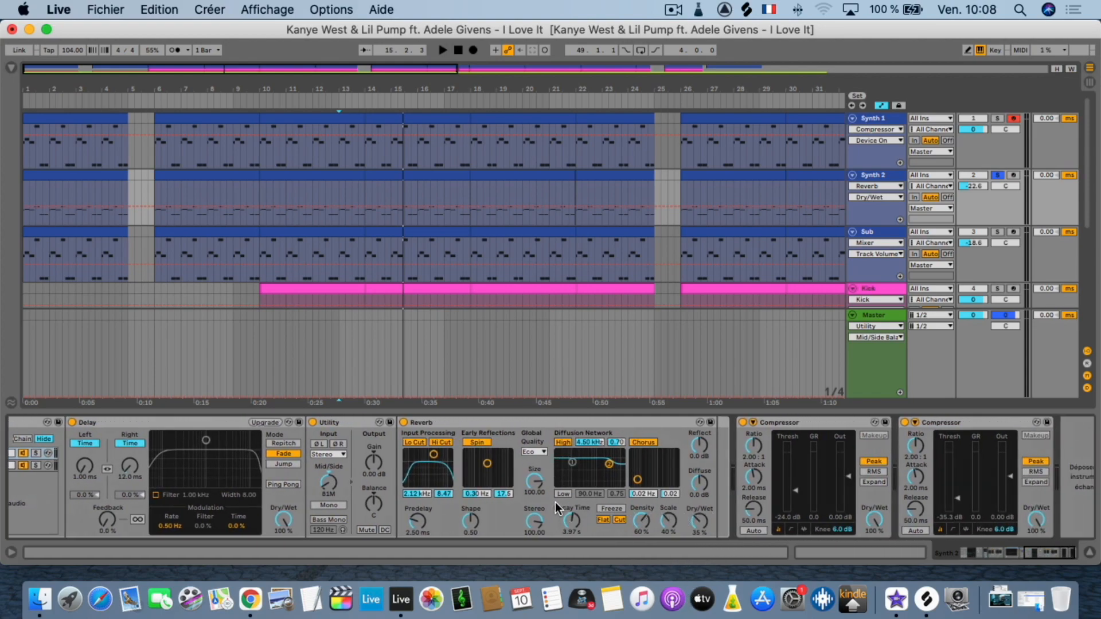
{"action": "scroll", "coordinate": [849, 500], "scroll_direction": "right", "scroll_amount": 1}
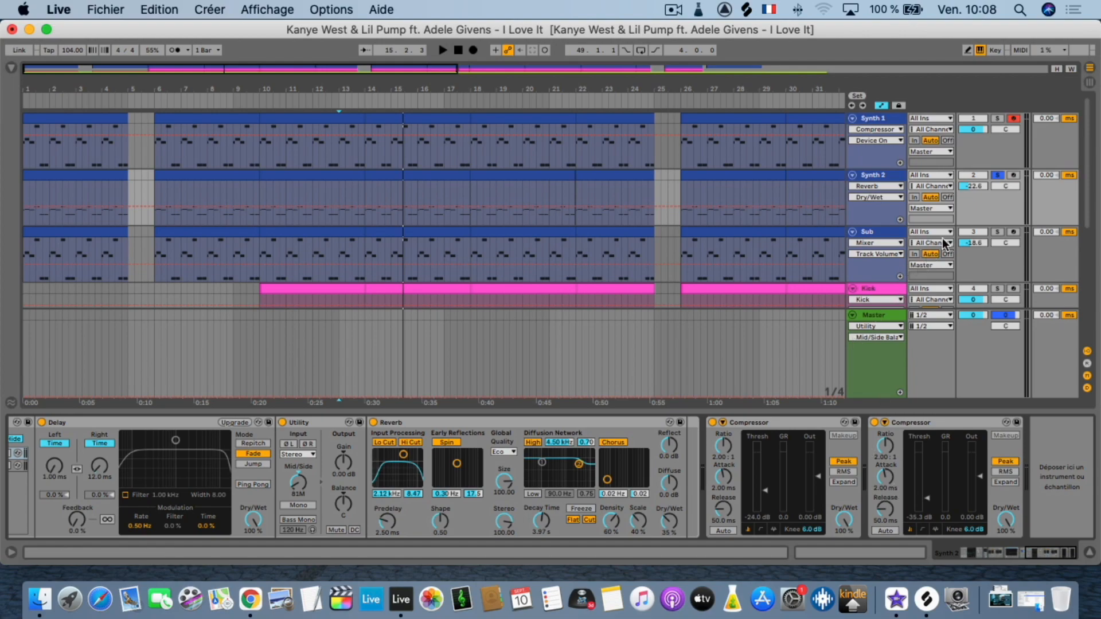
Solo the Sub track, play it from its first clip at 1.1.1, and select the Pitch control of its -12 device.
{"action": "left_click", "coordinate": [872, 230]}
{"action": "double_click", "coordinate": [871, 231]}
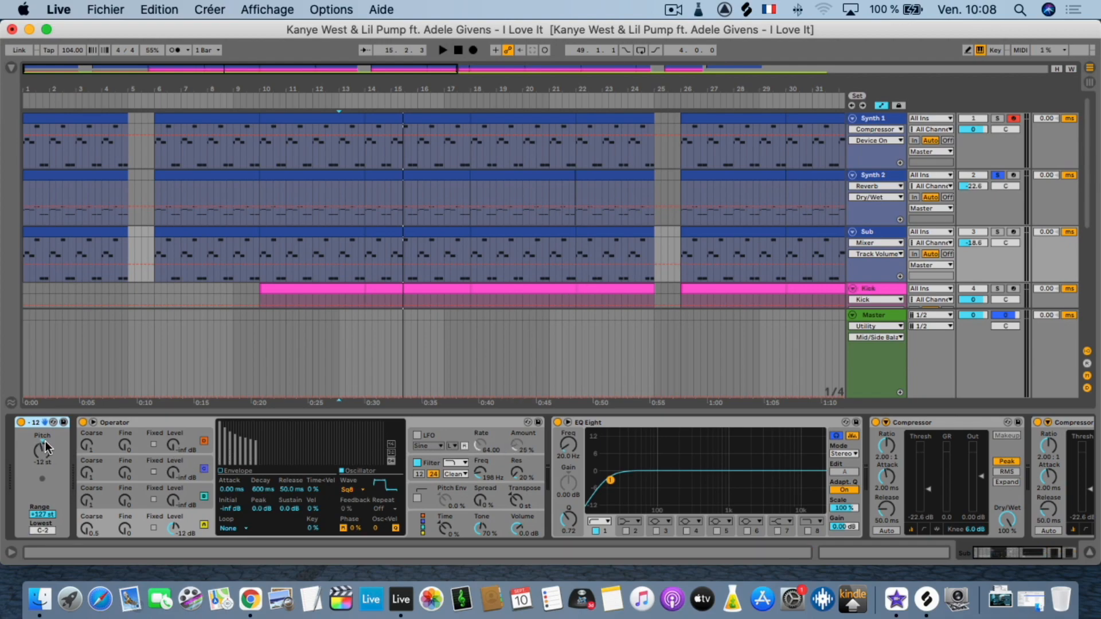
{"action": "left_click", "coordinate": [997, 232]}
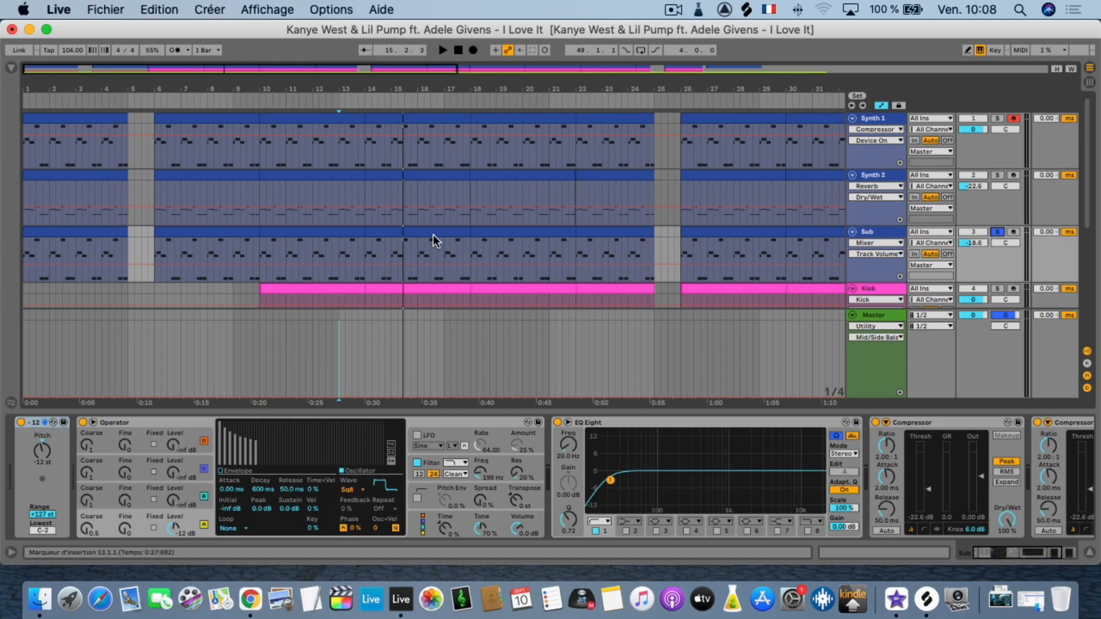
{"action": "left_click", "coordinate": [77, 232]}
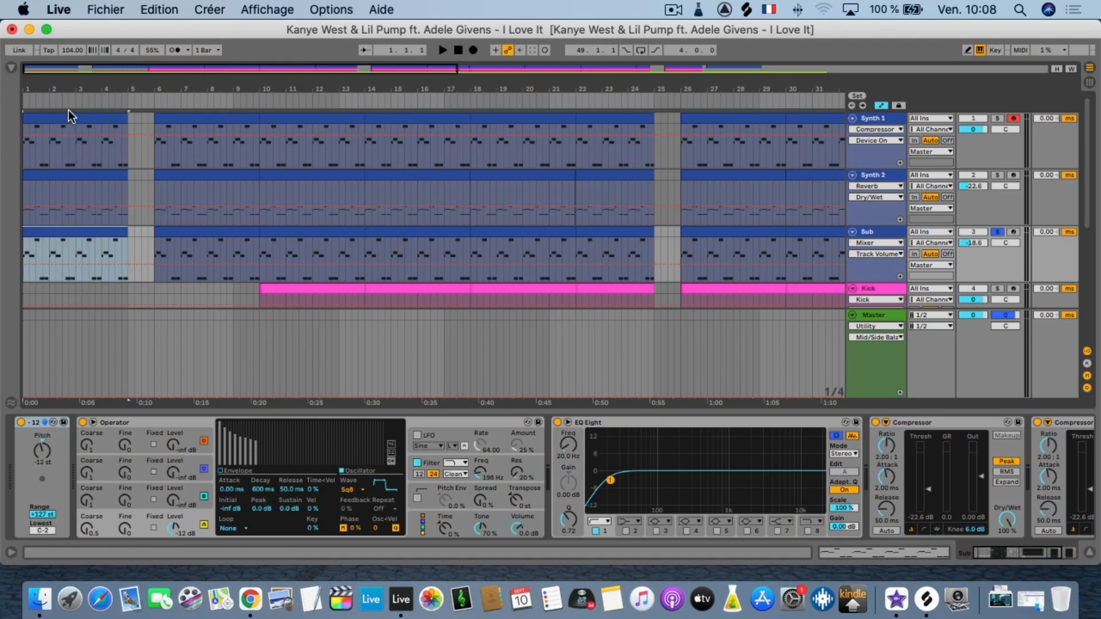
{"action": "key", "text": "space"}
{"action": "left_click", "coordinate": [40, 448]}
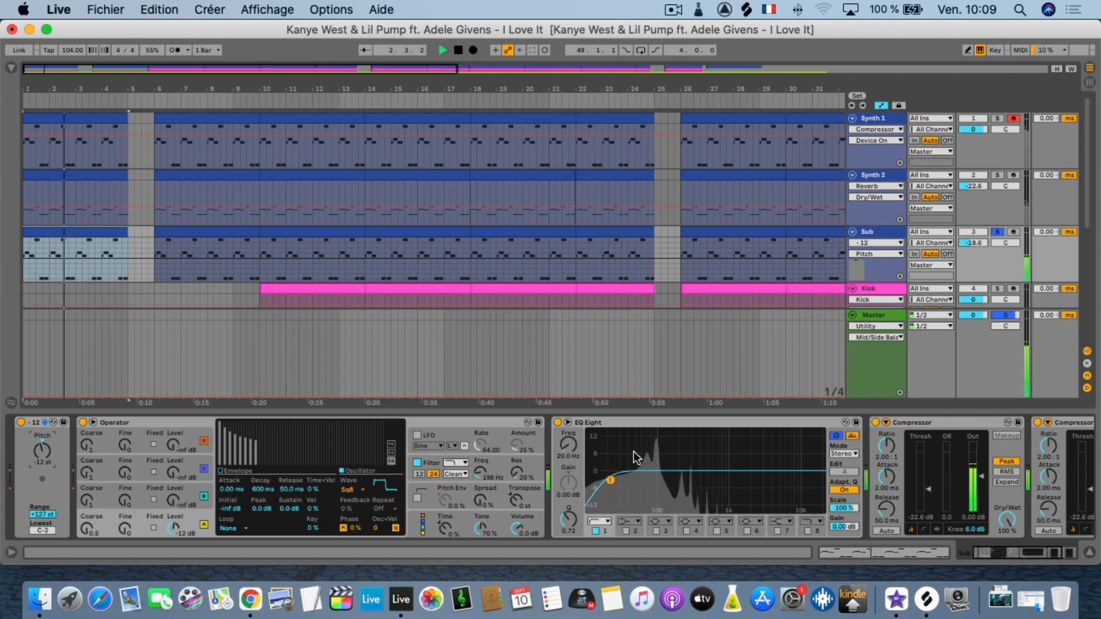
Review the Sub track's EQ Eight and two Compressors during playback, and turn its solo off.
{"action": "scroll", "coordinate": [681, 482], "scroll_direction": "right", "scroll_amount": 5}
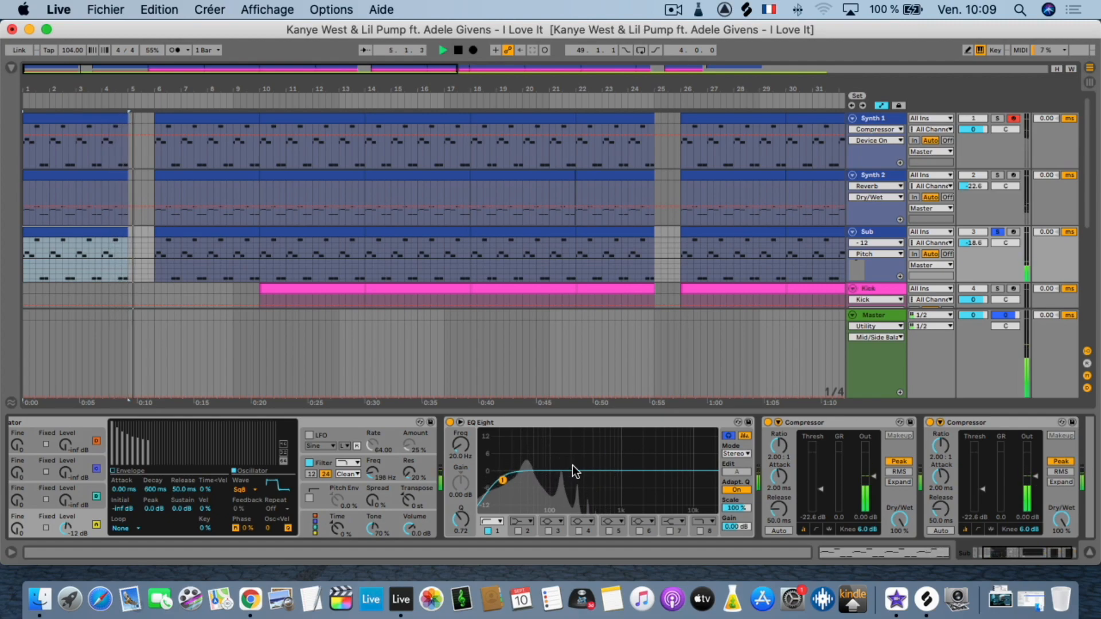
{"action": "scroll", "coordinate": [583, 445], "scroll_direction": "right", "scroll_amount": 2}
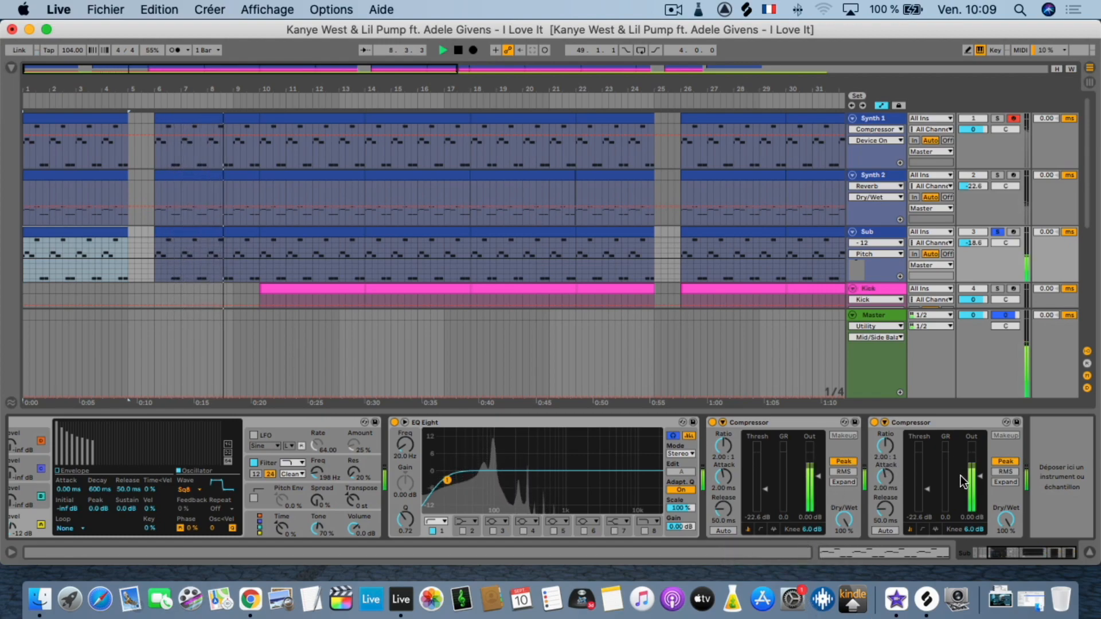
{"action": "left_click", "coordinate": [998, 231]}
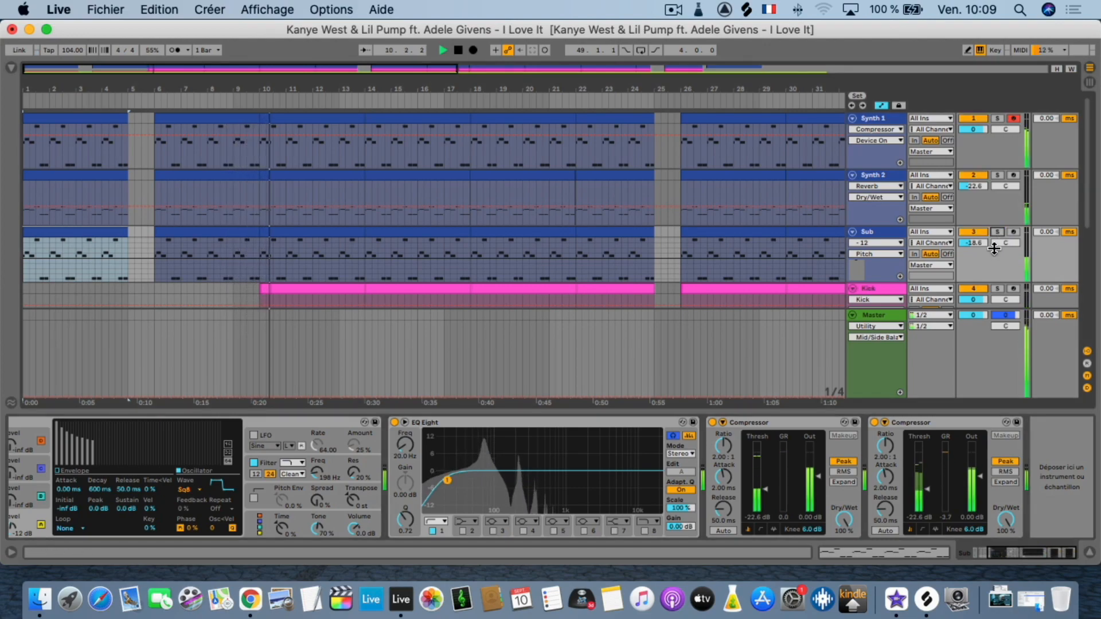
Stop playback, show the whole arrangement, and fold all the tracks from Synth 1 down to Noise.
{"action": "scroll", "coordinate": [831, 265], "scroll_direction": "right", "scroll_amount": 10}
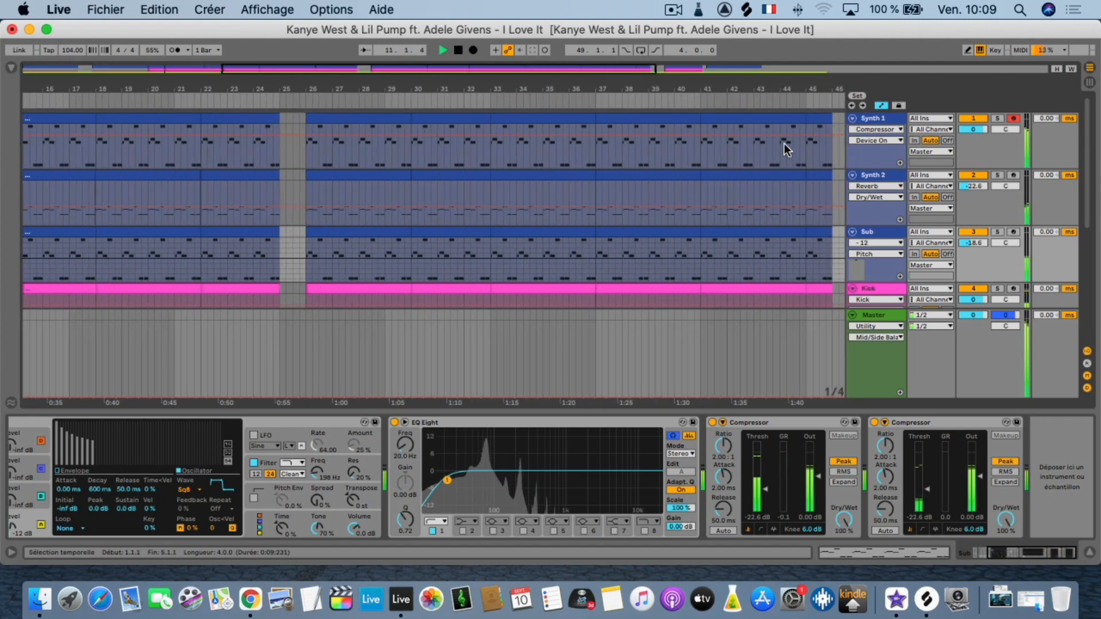
{"action": "left_click_drag", "start_coordinate": [688, 93], "coordinate": [464, 93]}
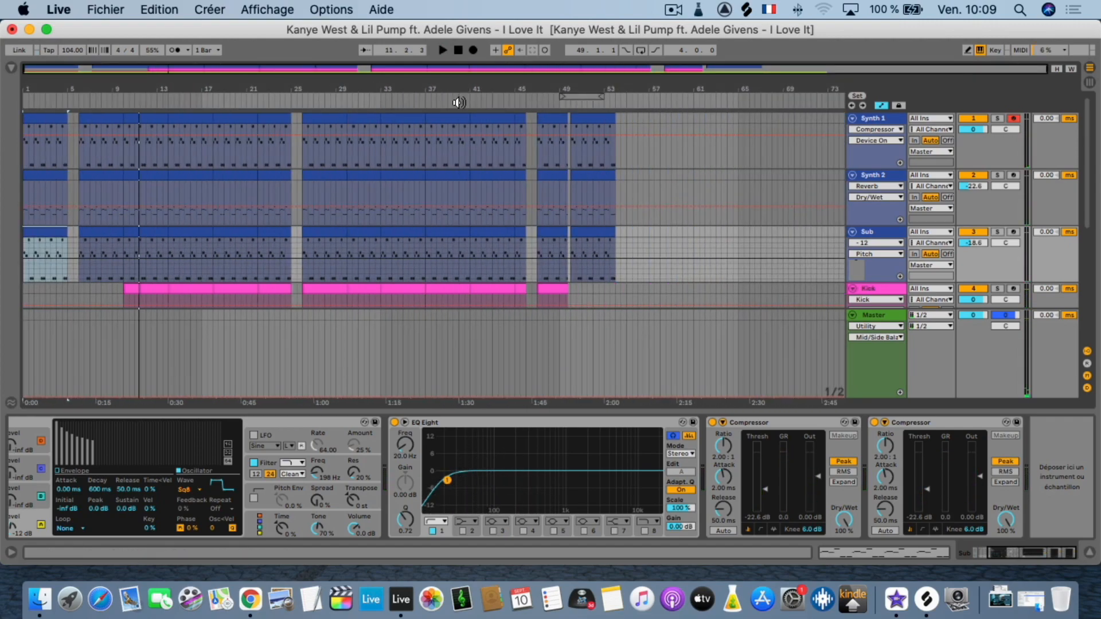
{"action": "left_click", "coordinate": [853, 119]}
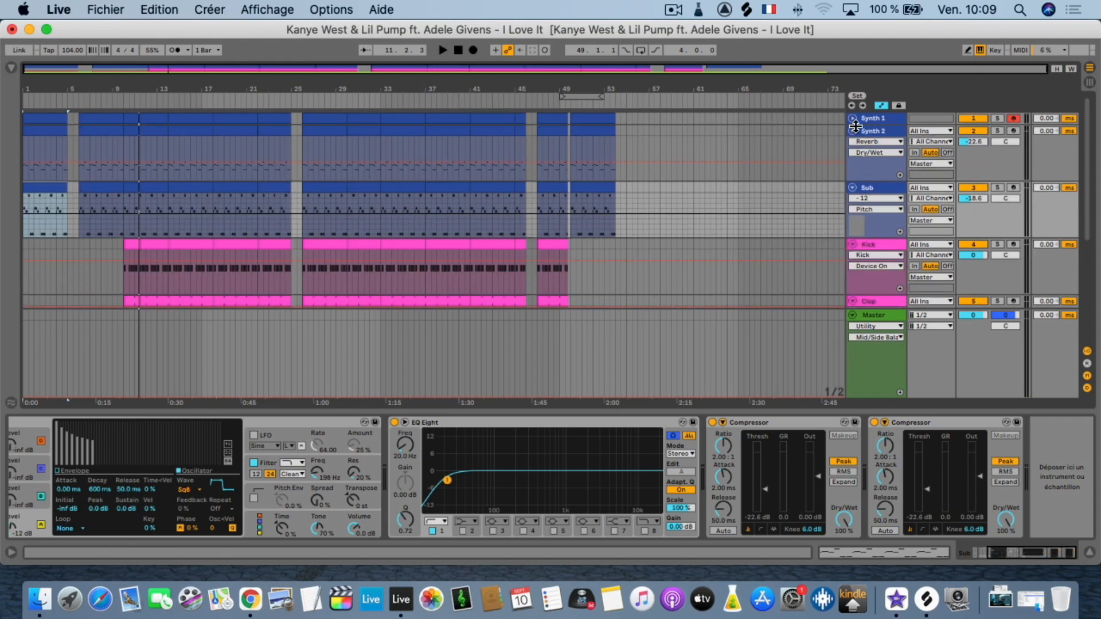
{"action": "left_click", "coordinate": [853, 131]}
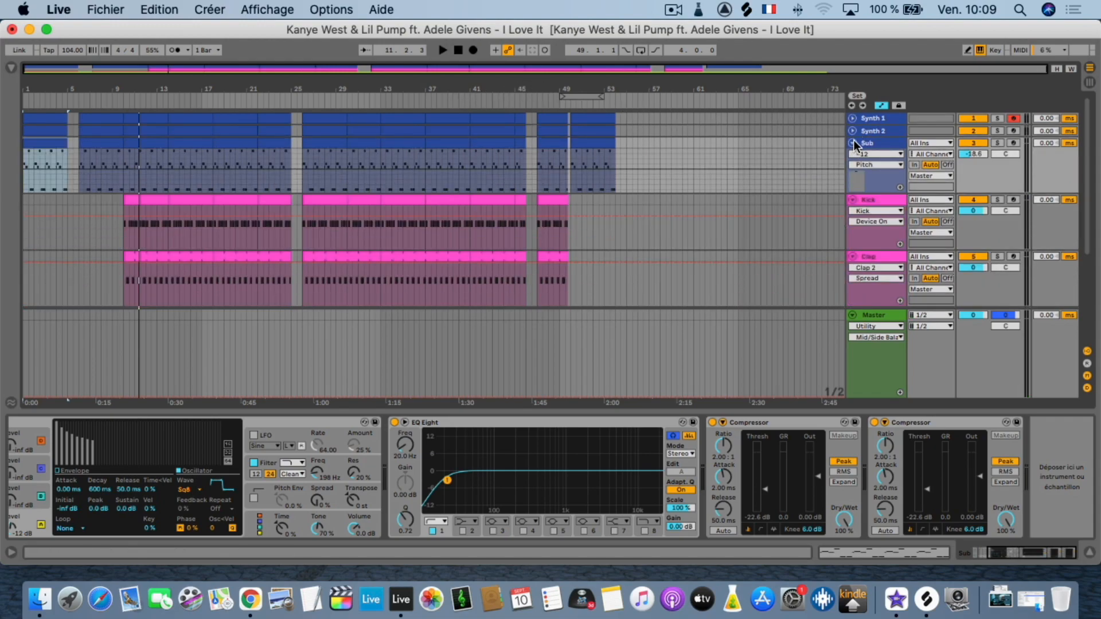
{"action": "left_click", "coordinate": [853, 143]}
{"action": "left_click", "coordinate": [853, 155]}
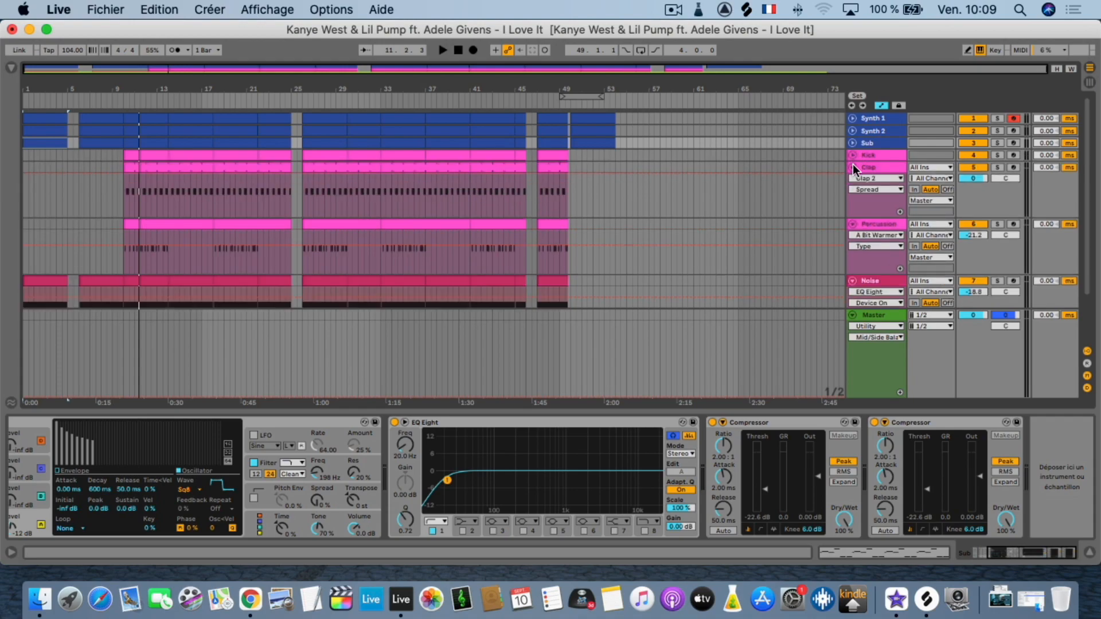
{"action": "left_click", "coordinate": [852, 167]}
{"action": "left_click", "coordinate": [851, 179]}
{"action": "left_click", "coordinate": [852, 192]}
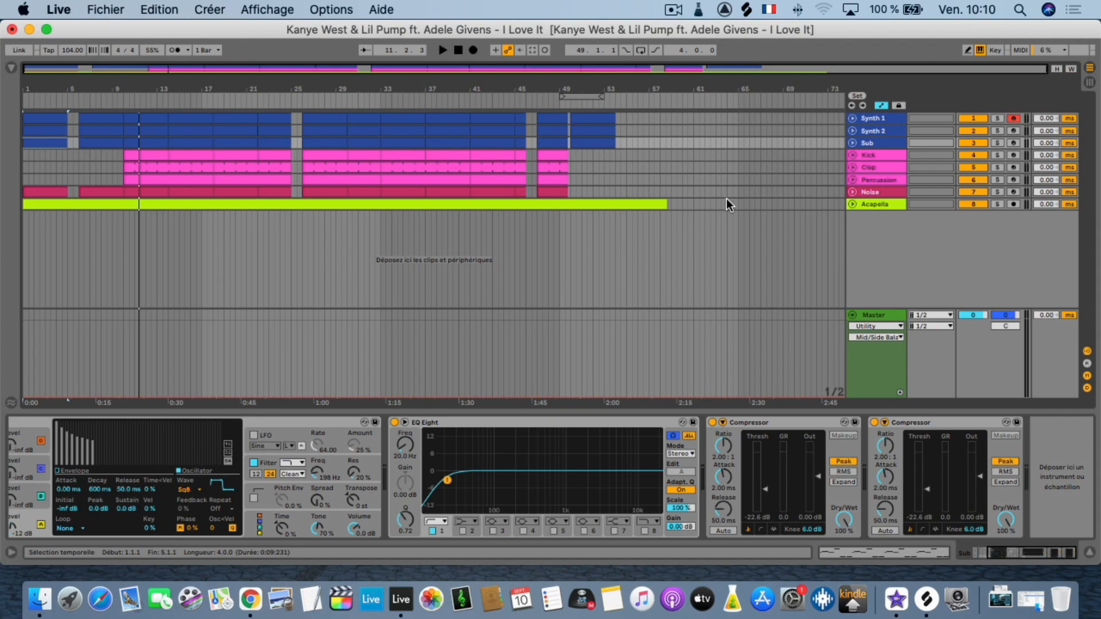
Solo Synth 1, Synth 2 and Sub together and play them from 1.1.1.
{"action": "left_click", "coordinate": [996, 118]}
{"action": "key", "text": "space"}
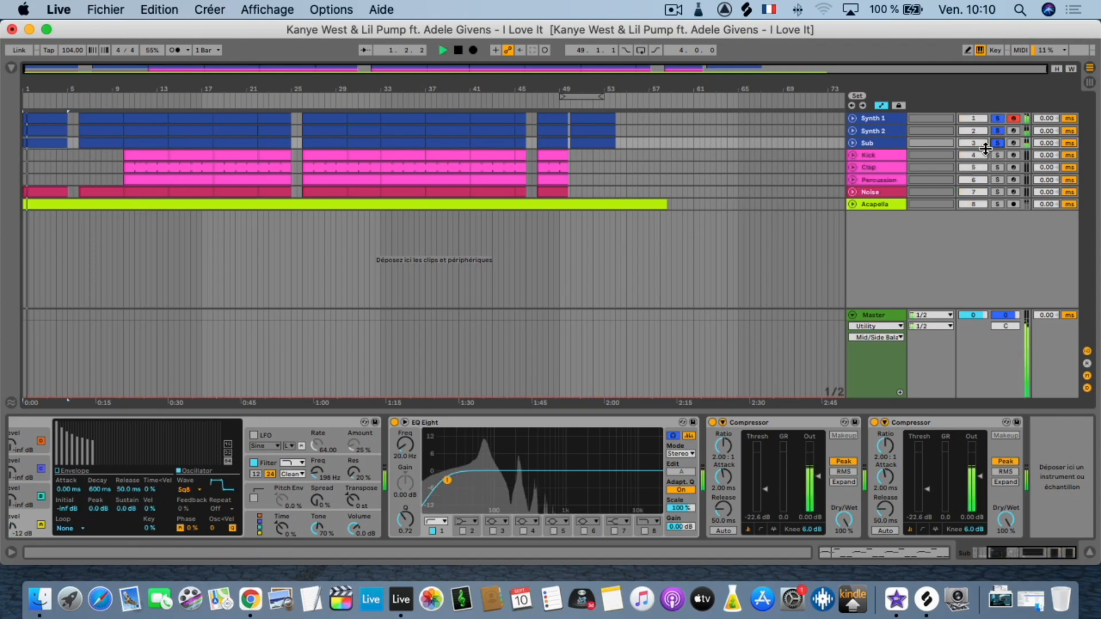
Restart playback from a Kick clip before bar 21 and add Kick, Clap and Percussion to the solo, toggling Percussion off and on to compare.
{"action": "left_click", "coordinate": [241, 163]}
{"action": "left_click", "coordinate": [240, 156]}
{"action": "key", "text": "space"}
{"action": "left_click", "coordinate": [998, 156]}
{"action": "left_click", "coordinate": [996, 168]}
{"action": "left_click", "coordinate": [996, 180]}
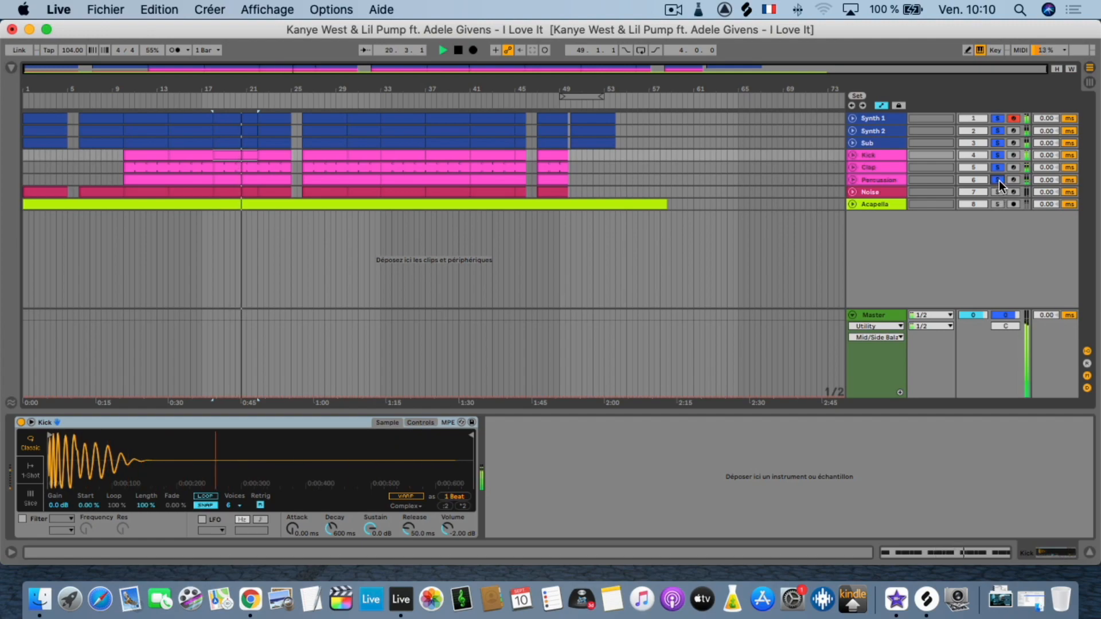
{"action": "left_click", "coordinate": [997, 180]}
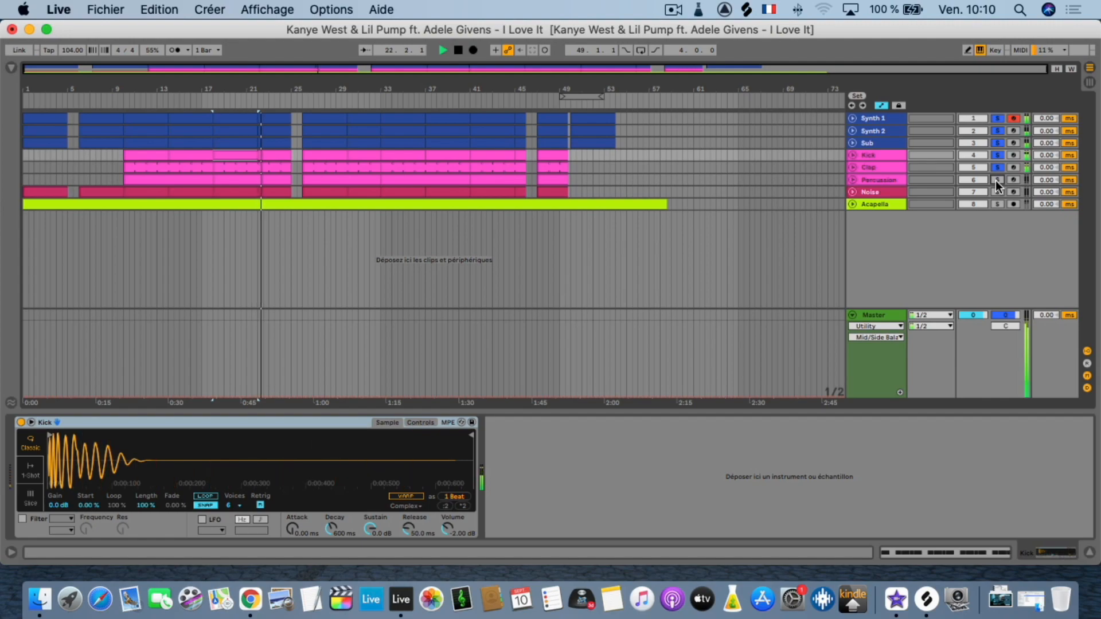
{"action": "left_click", "coordinate": [997, 180]}
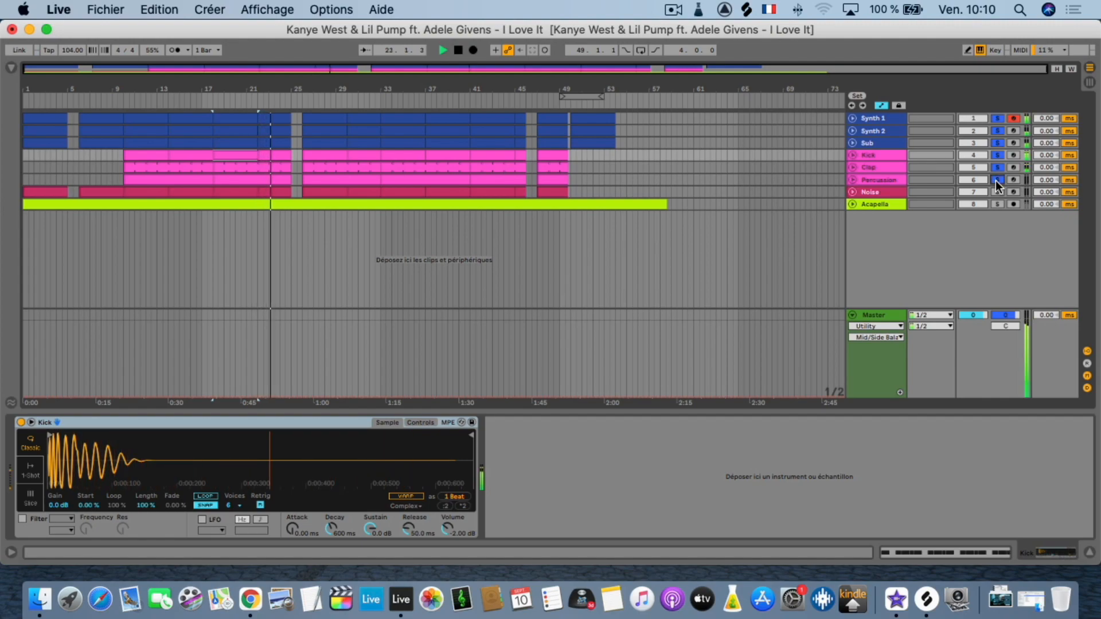
Play from the Percussion clip at bar 33, add Noise to the solo while toggling it to compare, and stop playback.
{"action": "left_click", "coordinate": [381, 181]}
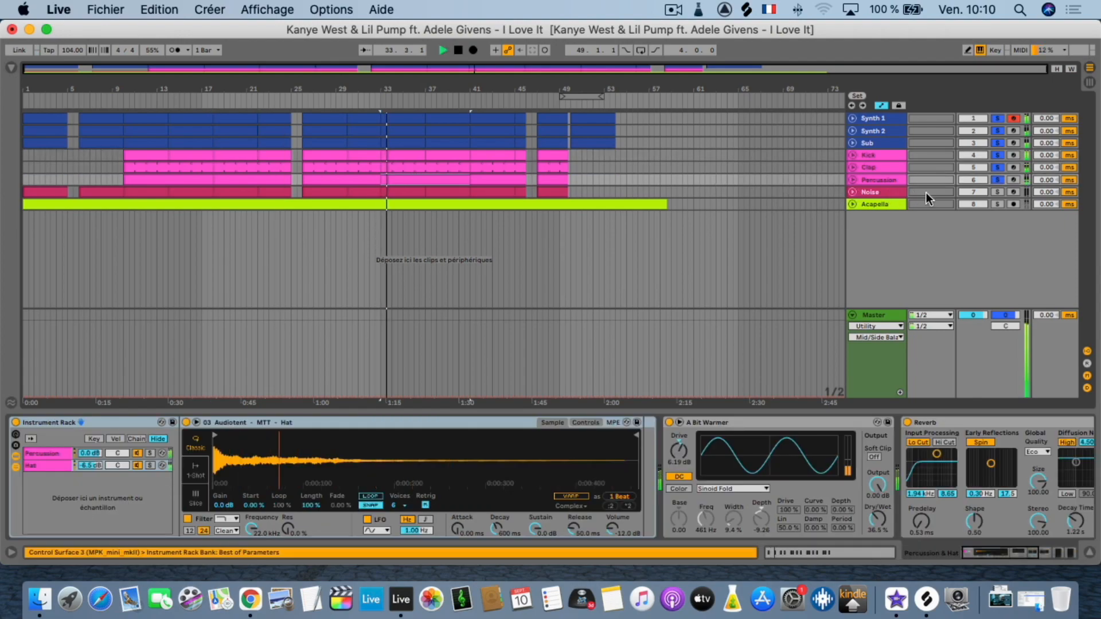
{"action": "left_click", "coordinate": [998, 193]}
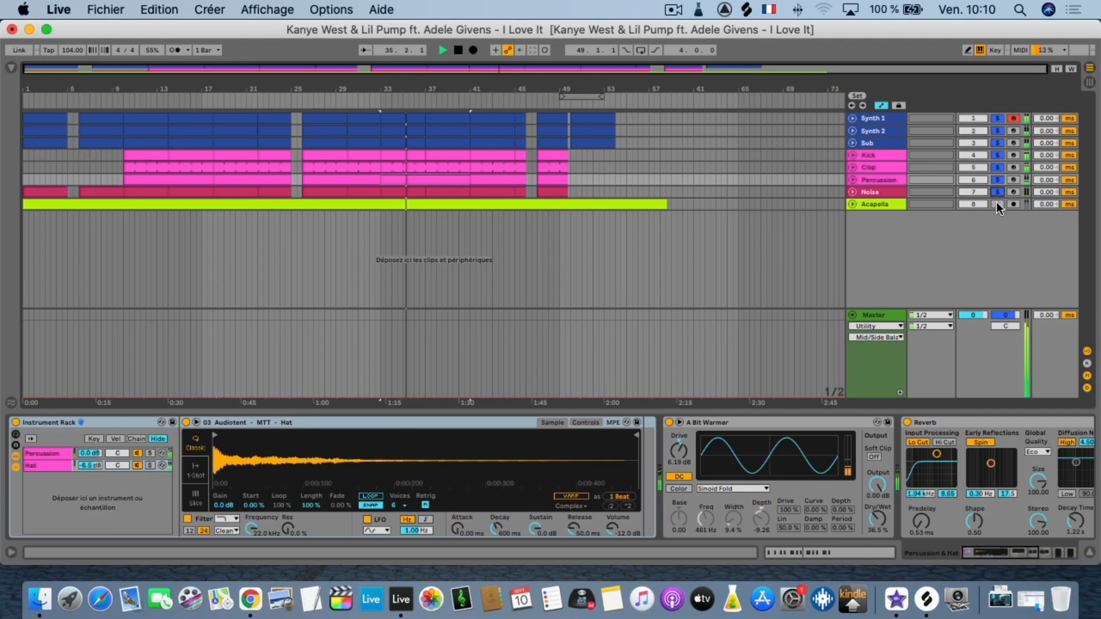
{"action": "left_click", "coordinate": [996, 192]}
{"action": "left_click", "coordinate": [997, 193]}
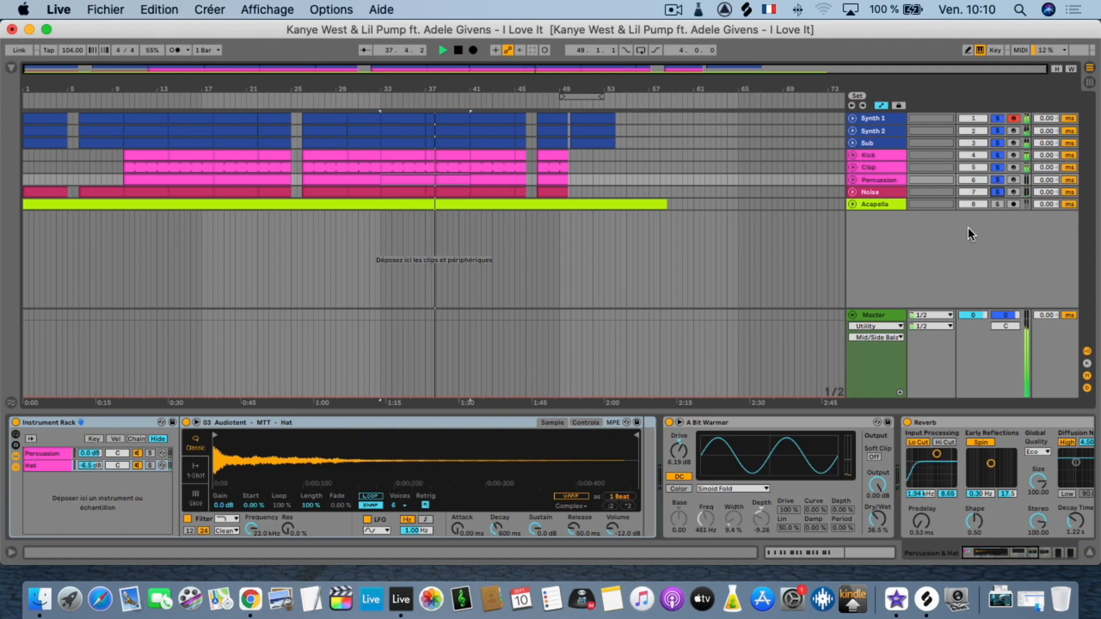
{"action": "key", "text": "space"}
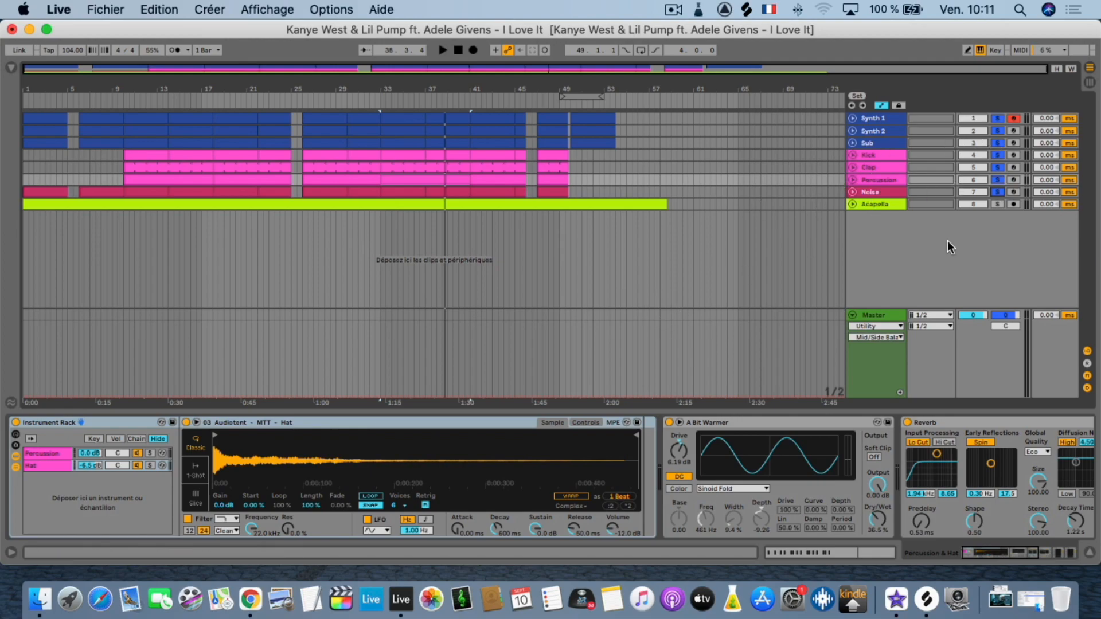
Add the Acapella track to the solo, play the full mix briefly from bar 33, and stop playback.
{"action": "left_click", "coordinate": [998, 204]}
{"action": "key", "text": "space"}
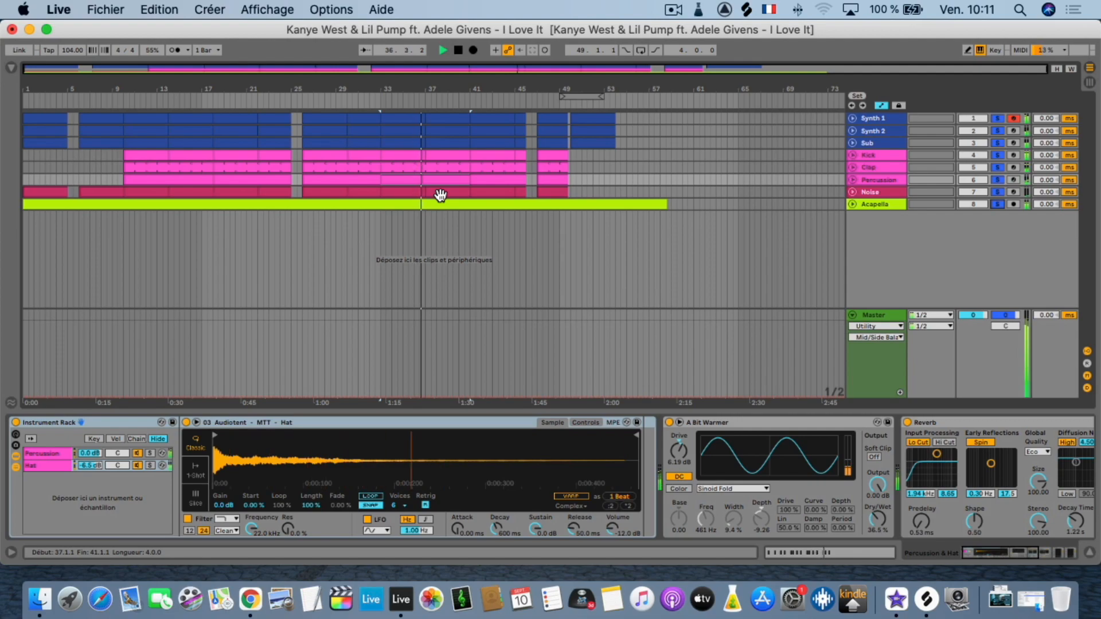
{"action": "key", "text": "space"}
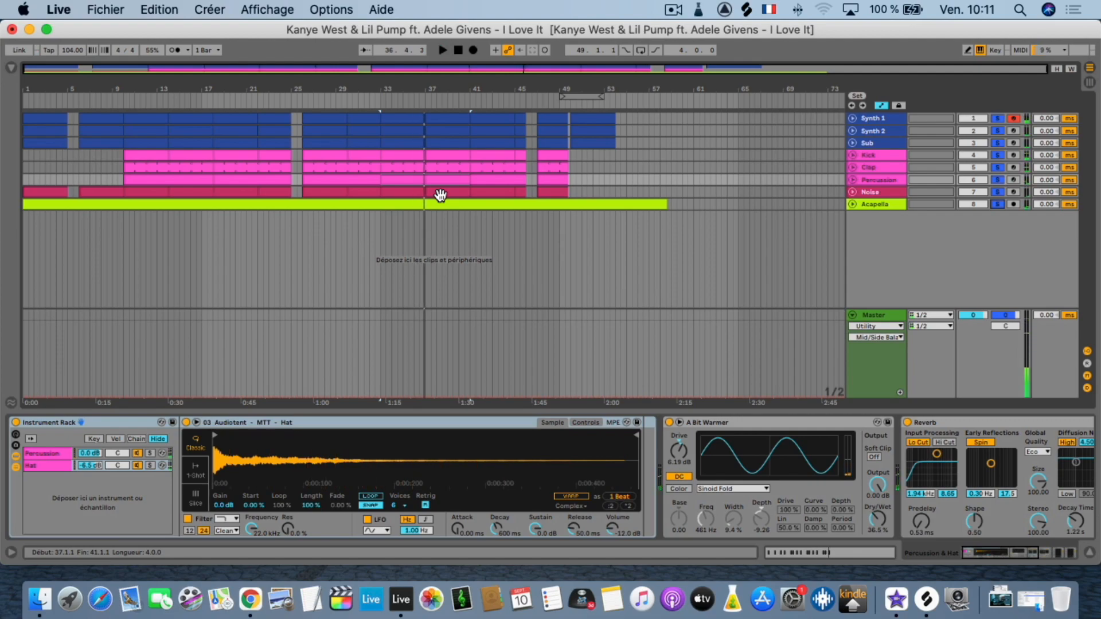